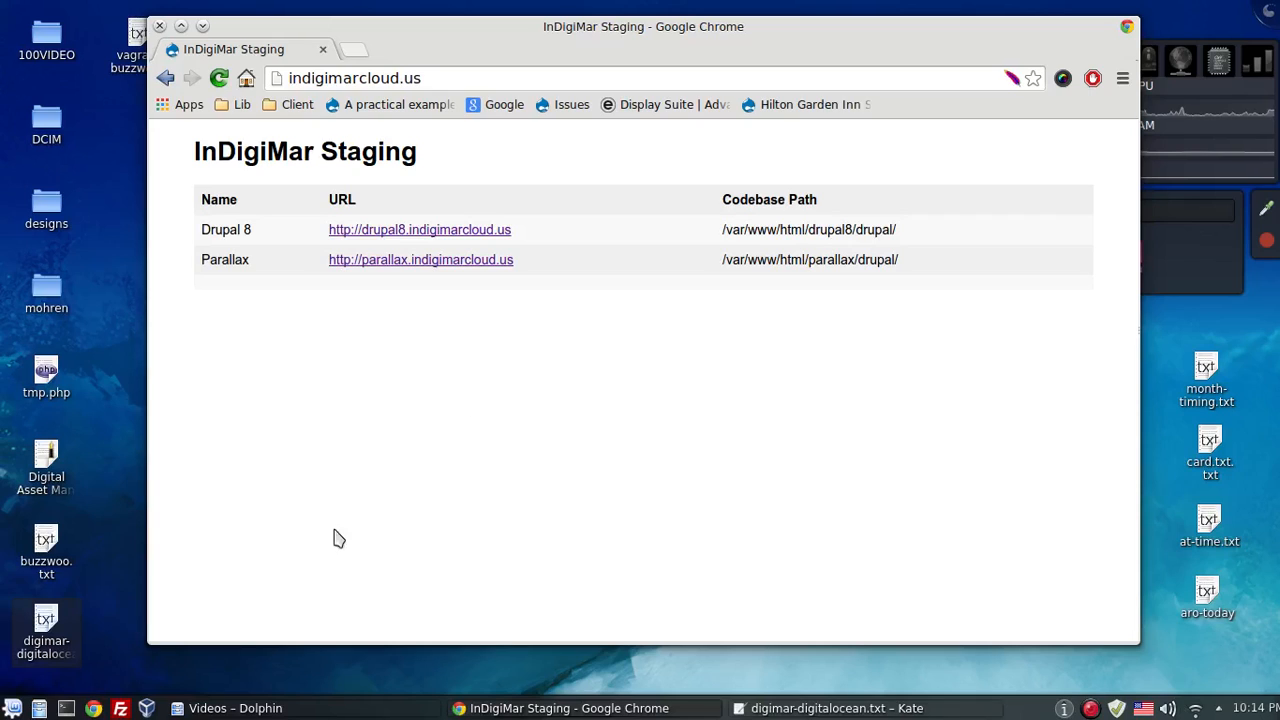
# - Look through the drupal folder in Downloads in the Dolphin file manager, and close the window
pyautogui.click(40, 708)
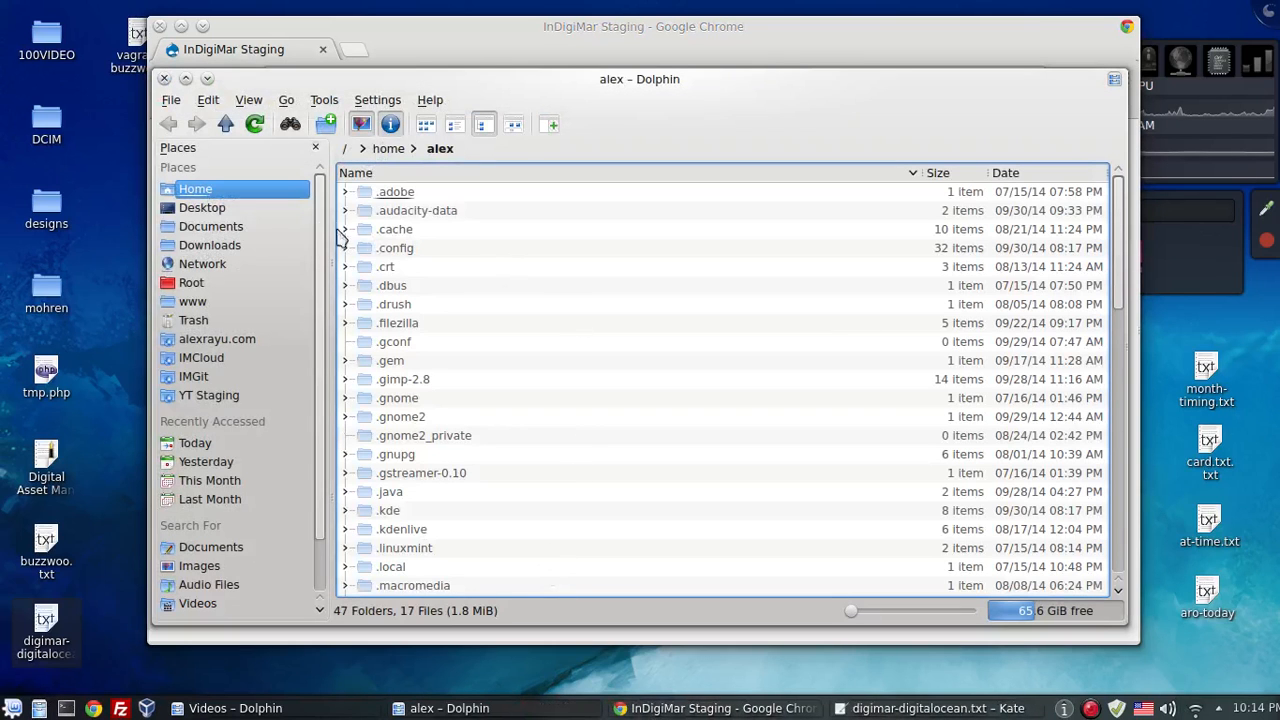
pyautogui.click(240, 247)
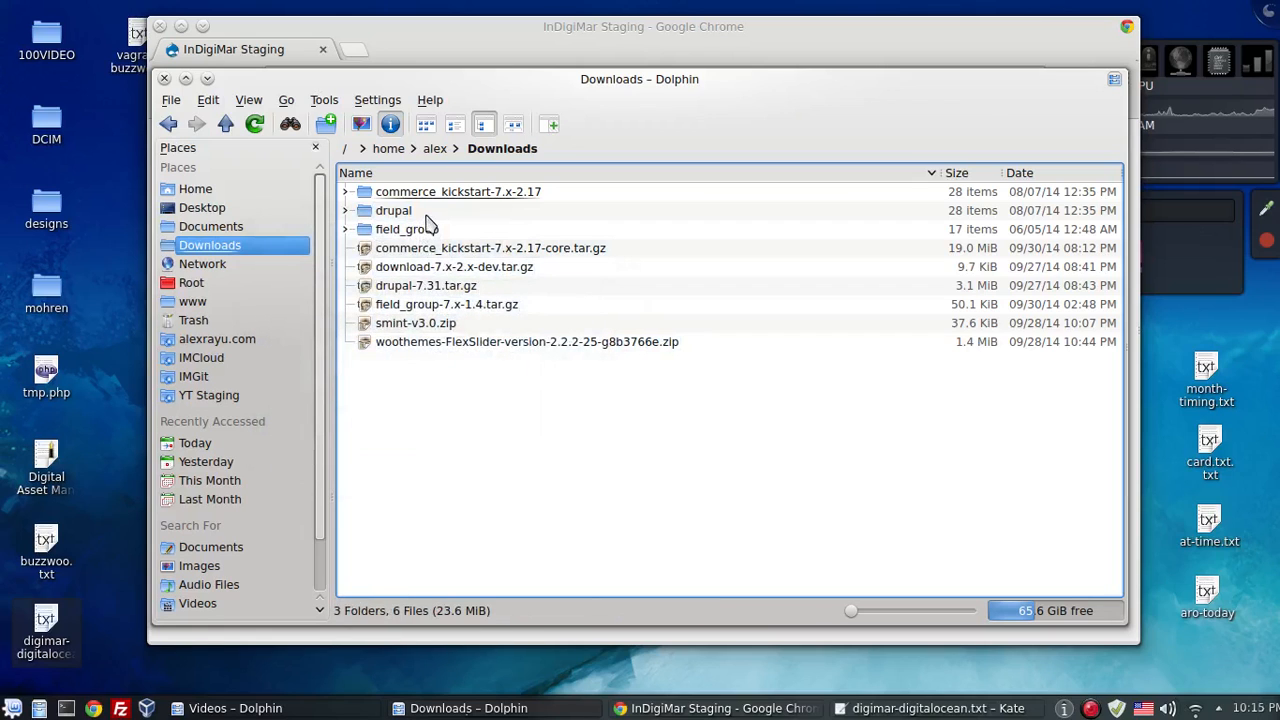
pyautogui.click(388, 210)
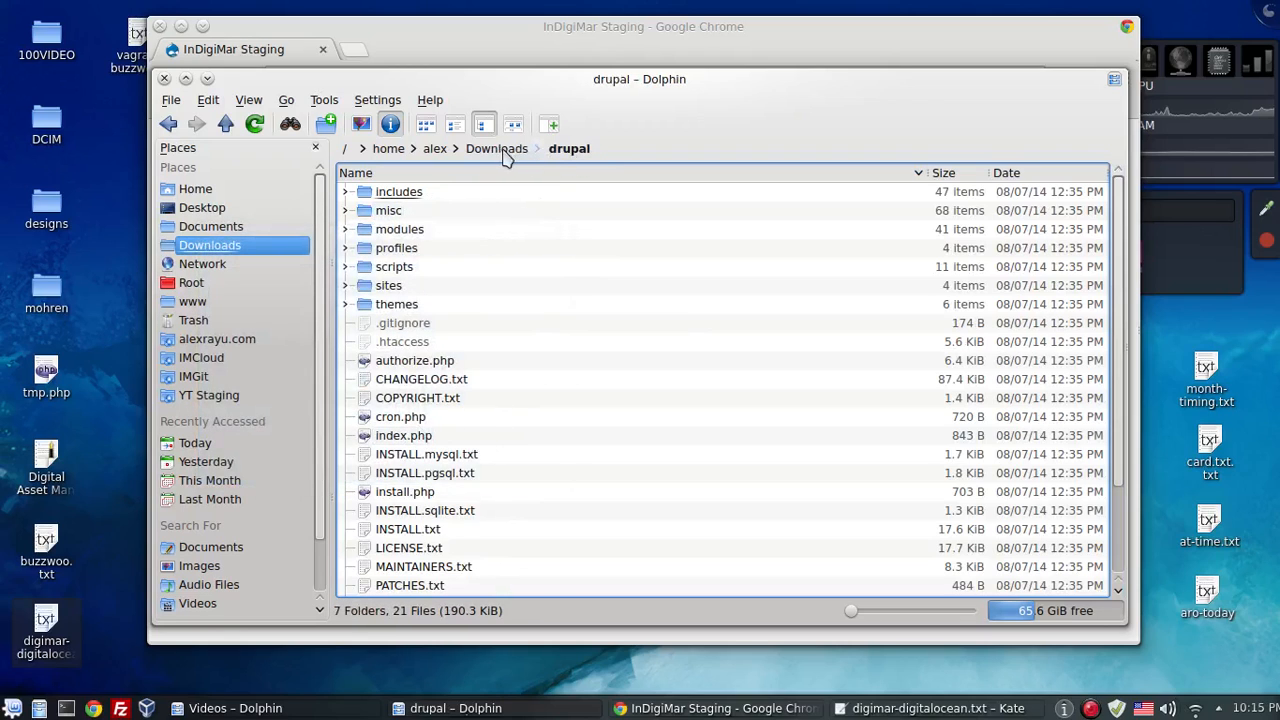
pyautogui.click(165, 79)
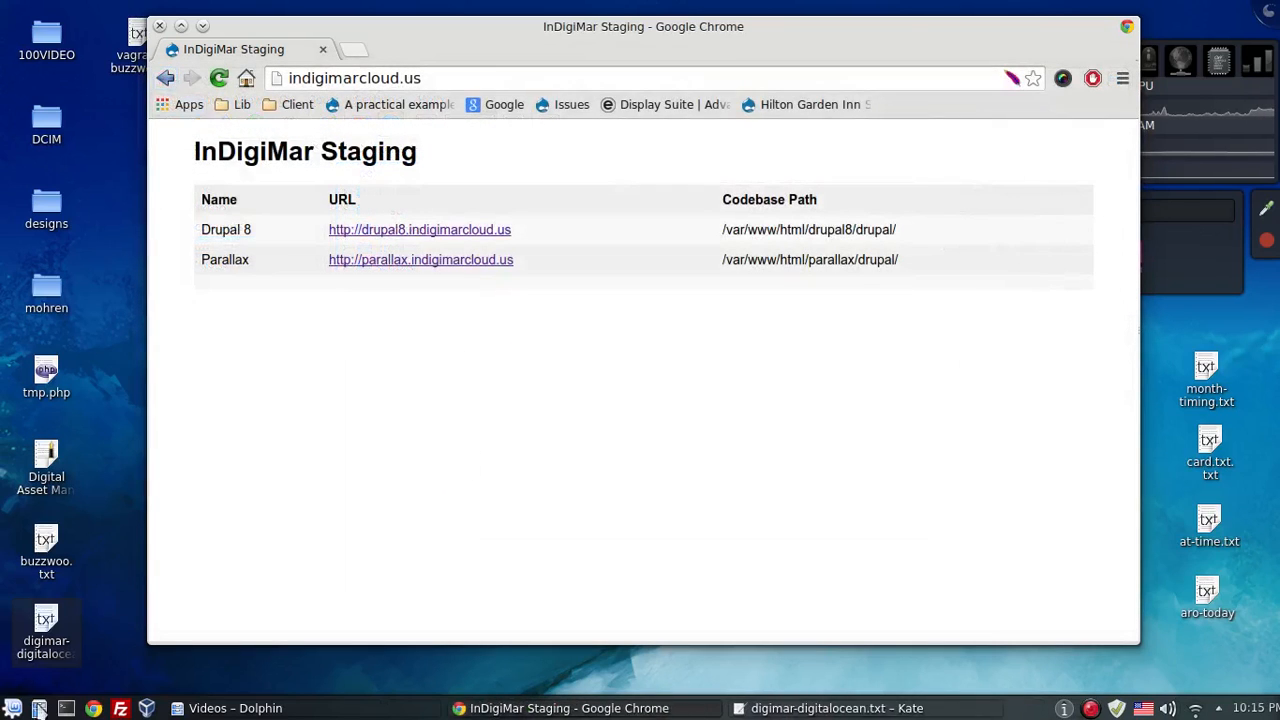
# - Open a new Dolphin window on the IMCloud server and go to the faithful-fanatics folder inside /var/www/html
pyautogui.click(35, 708)
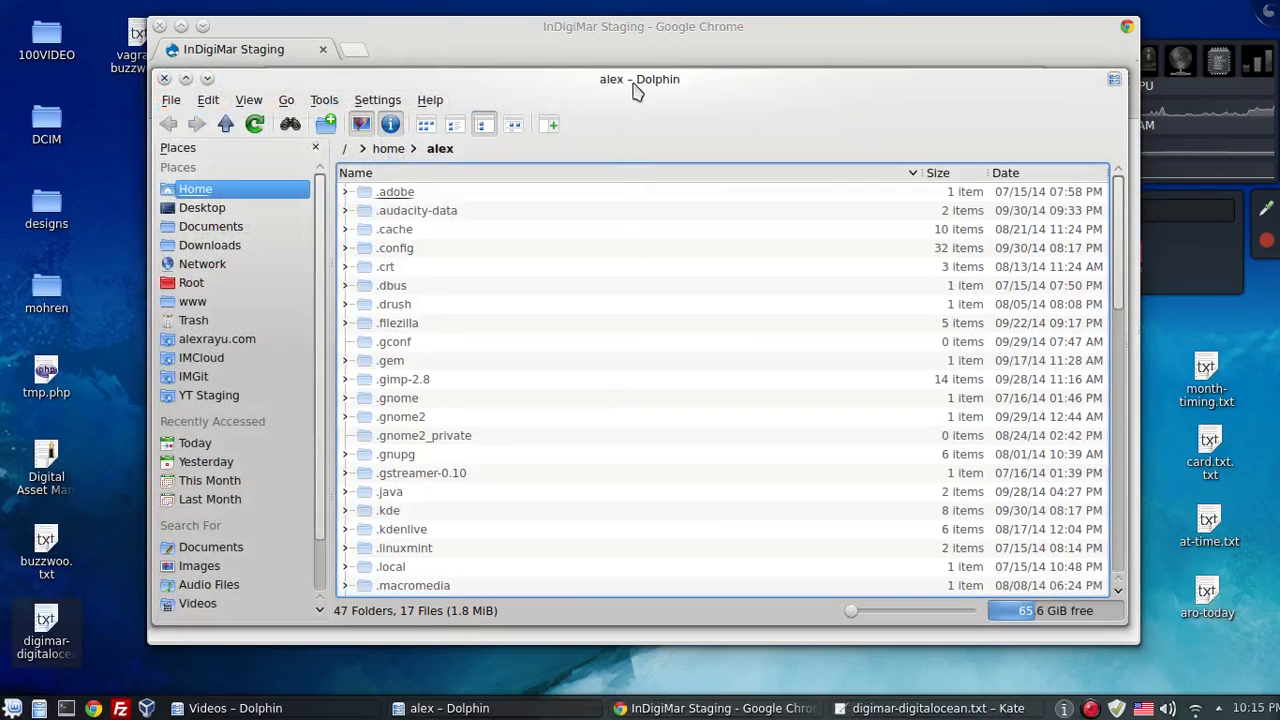
pyautogui.moveTo(632, 88); pyautogui.dragTo(641, 122)
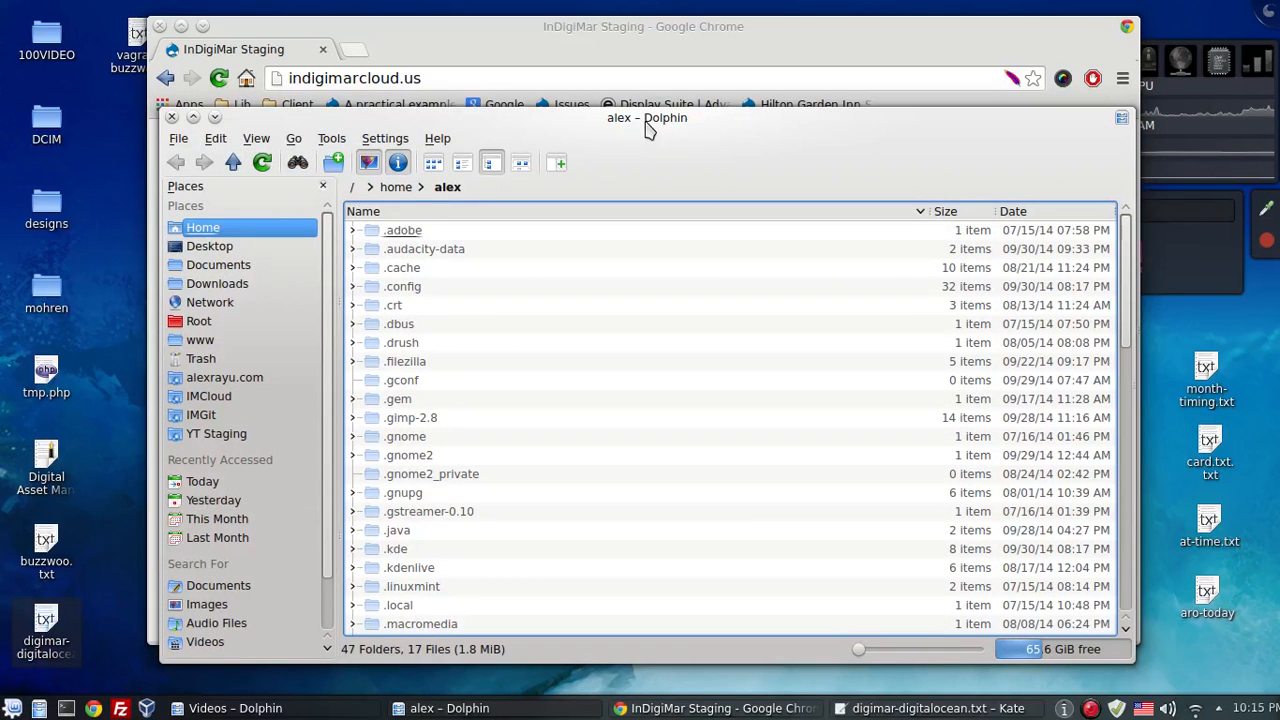
pyautogui.moveTo(647, 128); pyautogui.dragTo(639, 128)
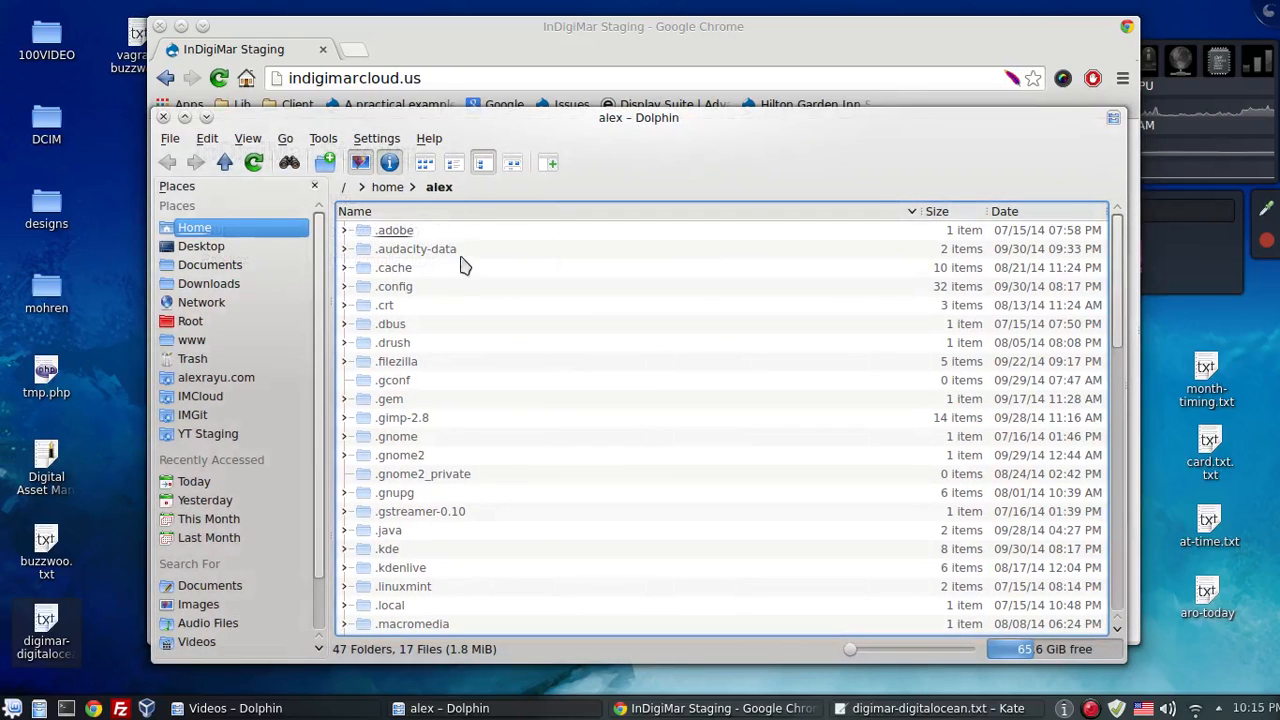
pyautogui.click(210, 397)
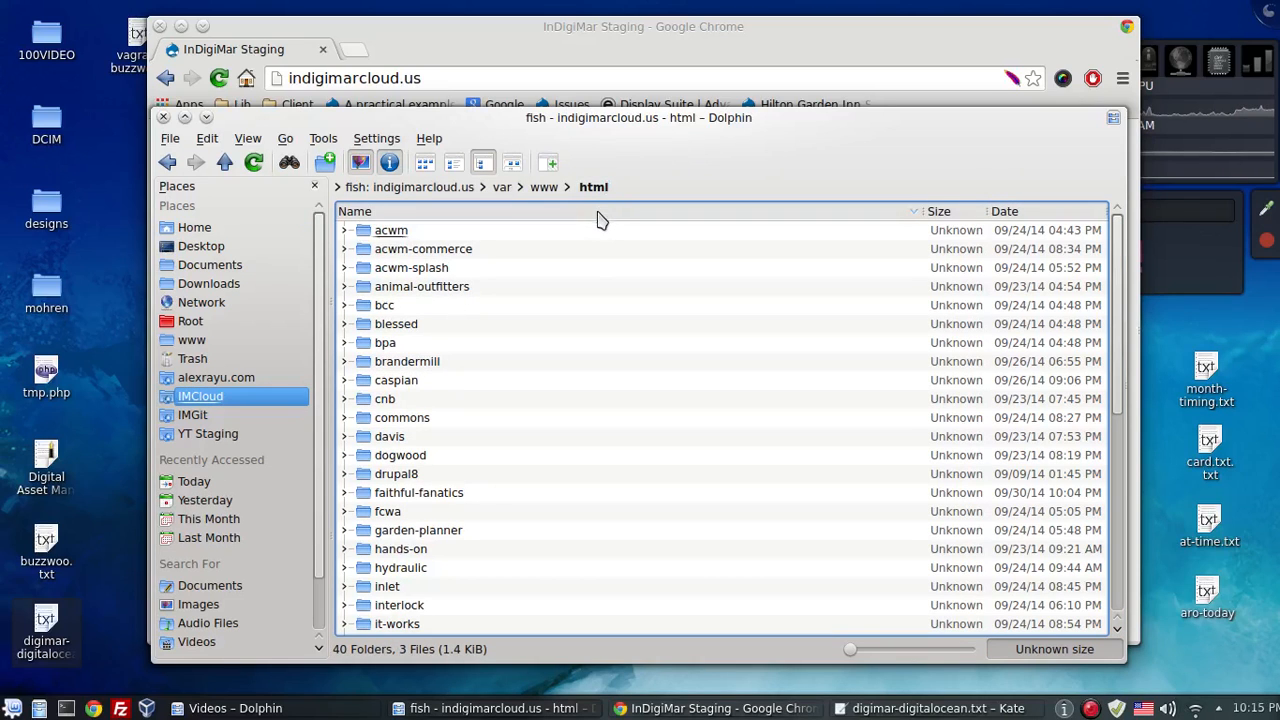
pyautogui.moveTo(378, 505)
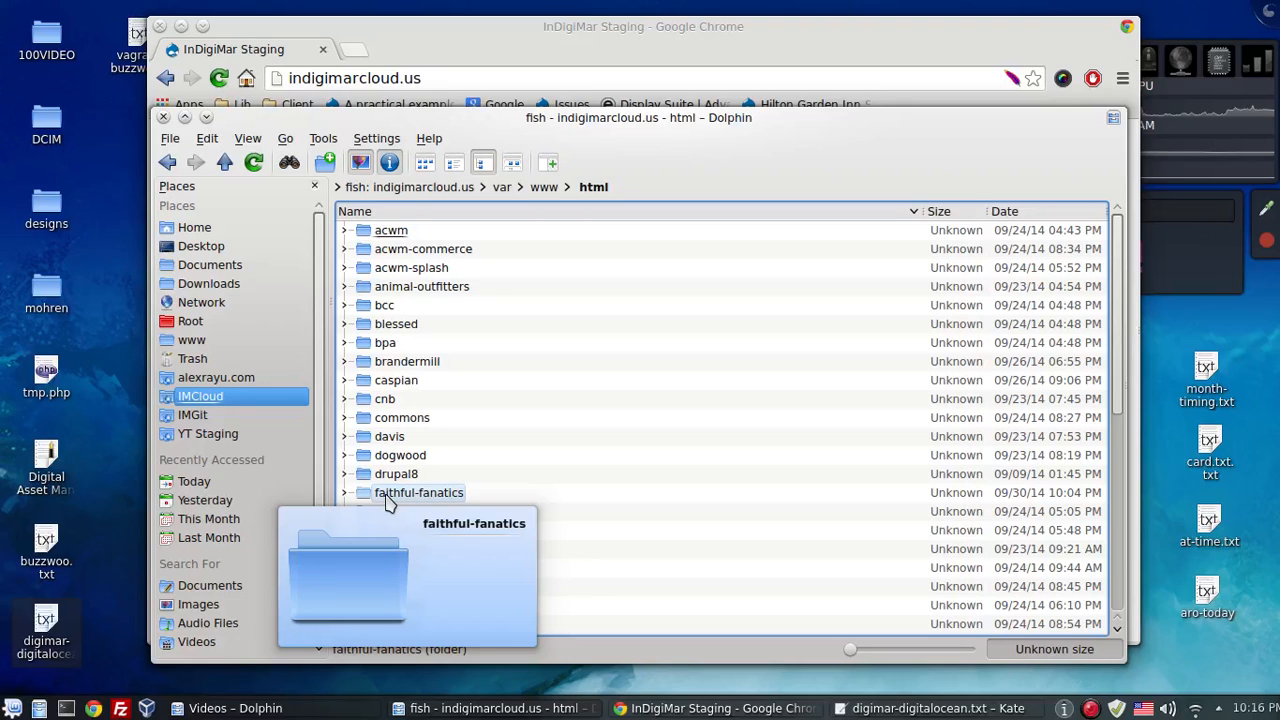
pyautogui.click(448, 495)
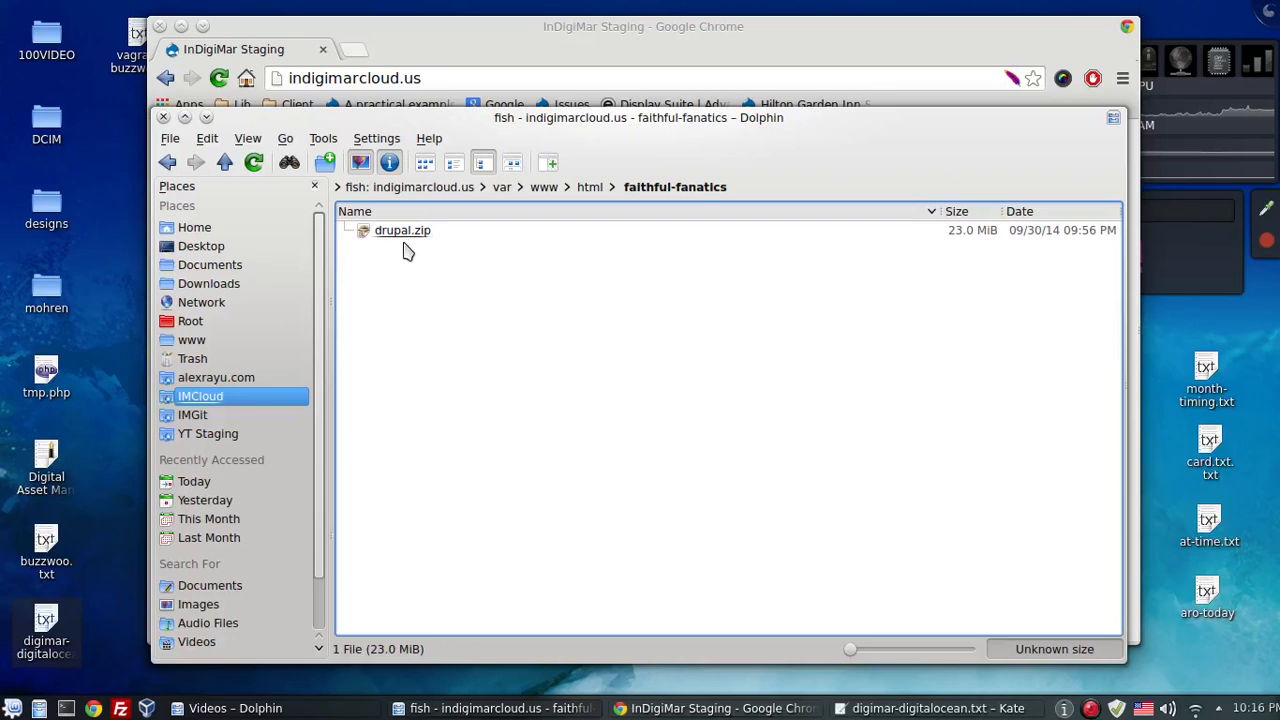
pyautogui.moveTo(408, 240)
# - Open a Konsole terminal and log in to indigimarcloud.us over SSH as root, pasting the account password
pyautogui.click(68, 707)
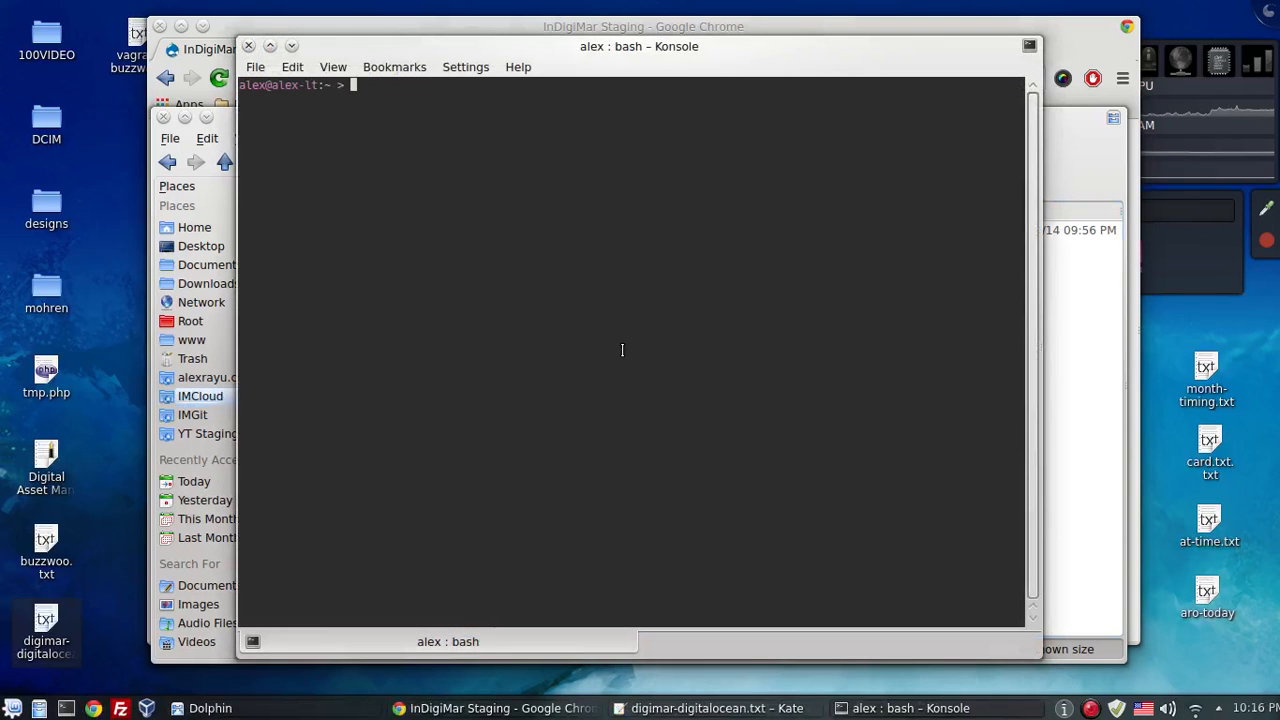
pyautogui.write('ssh root@ind')
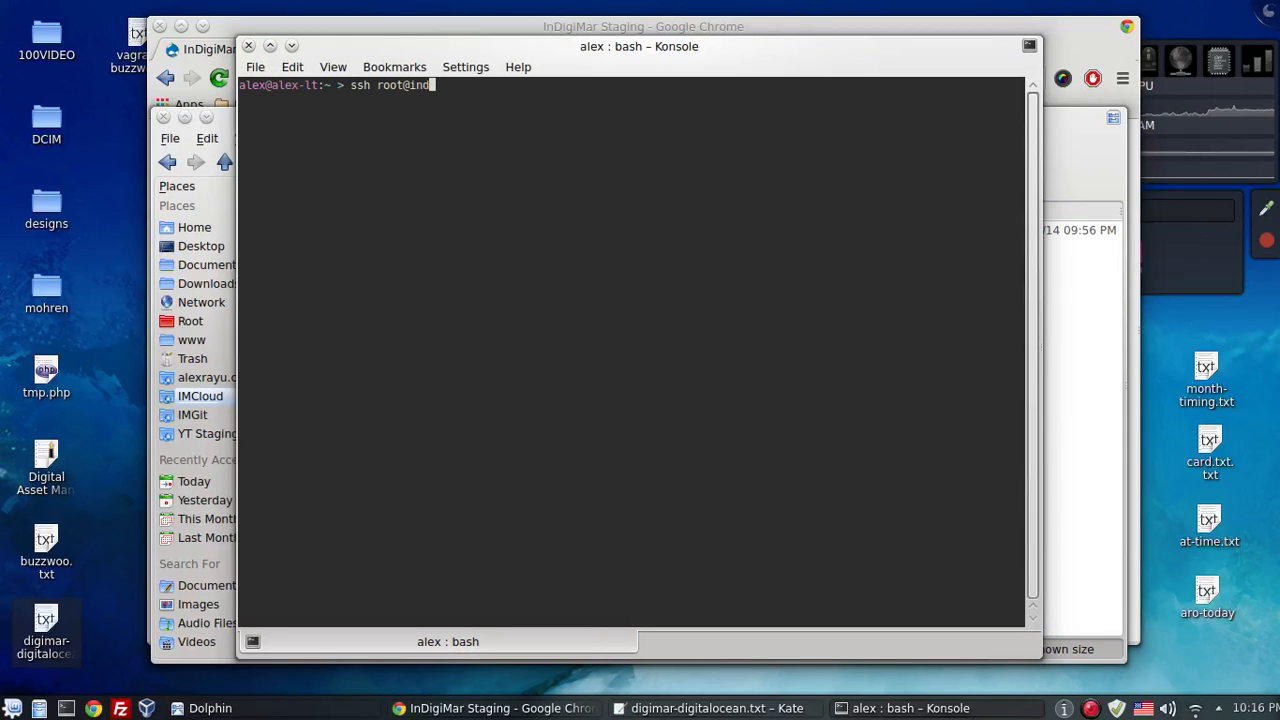
pyautogui.write('igimarcloud.us')
pyautogui.press('Return')
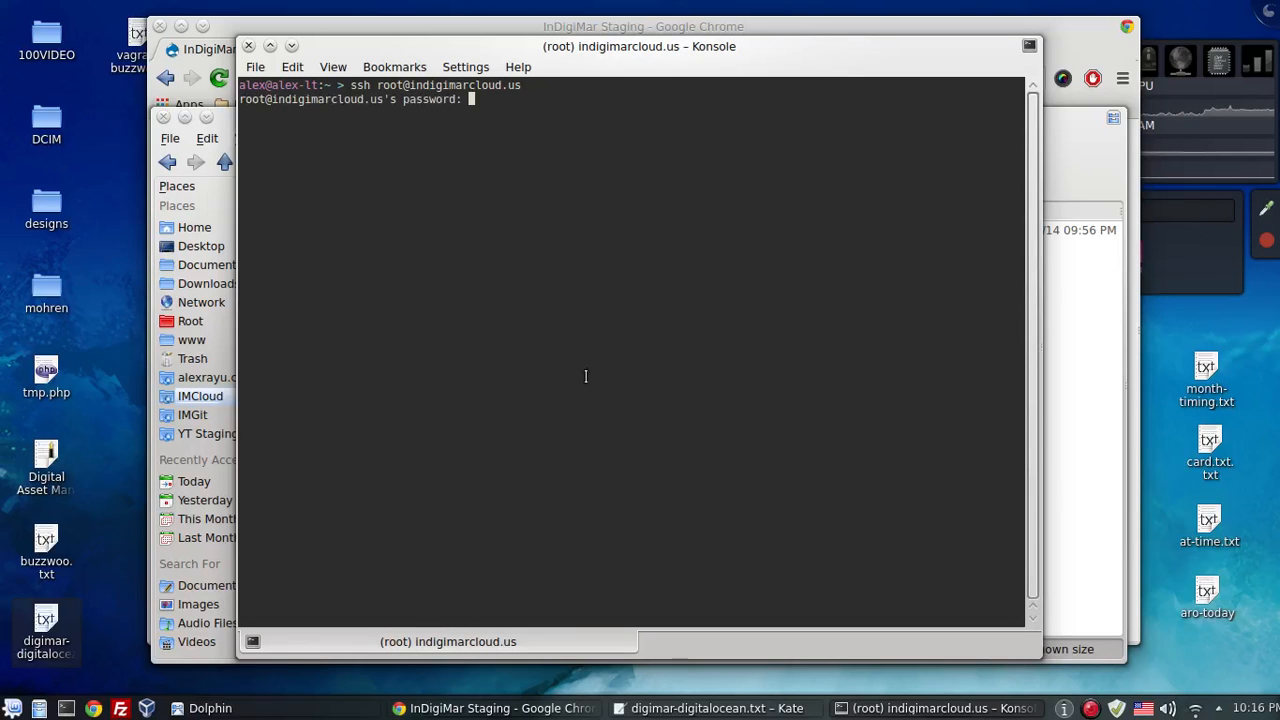
pyautogui.rightClick(607, 292)
pyautogui.click(635, 329)
pyautogui.press('Return')
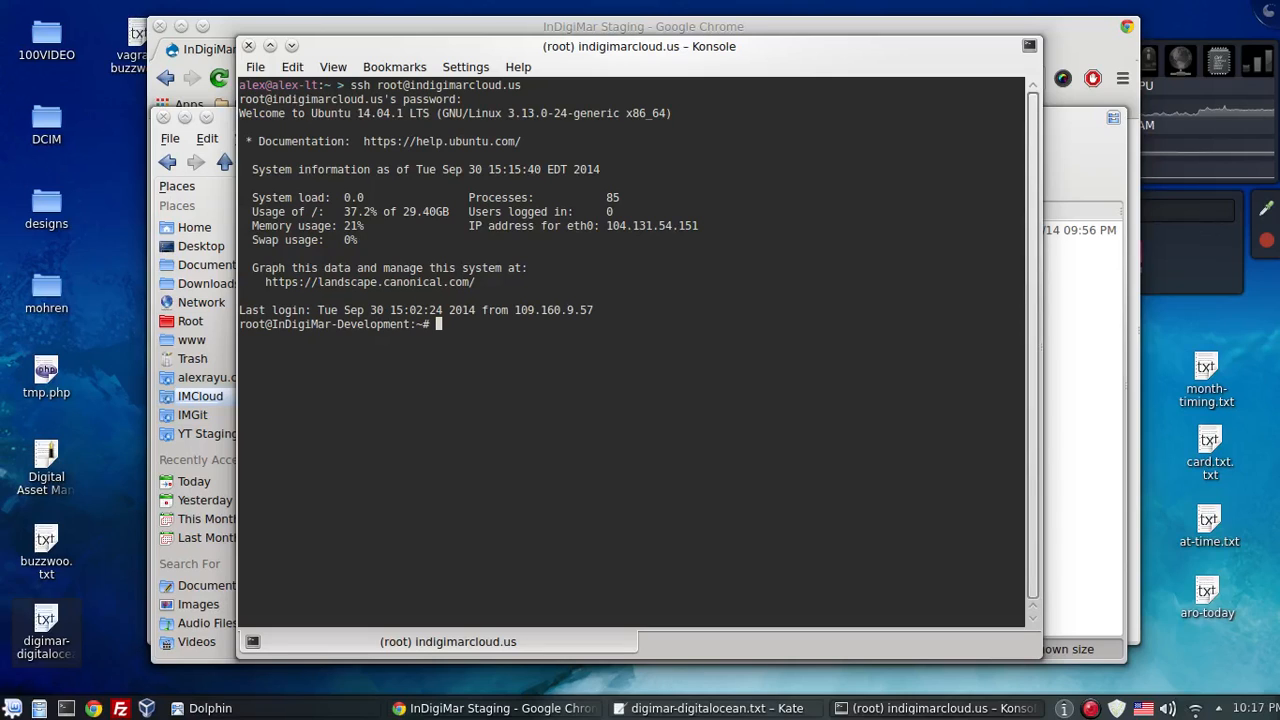
# - Change to the /var/www/html/faithful-fanatics directory on the server and list its contents
pyautogui.write('cd /var/www/html')
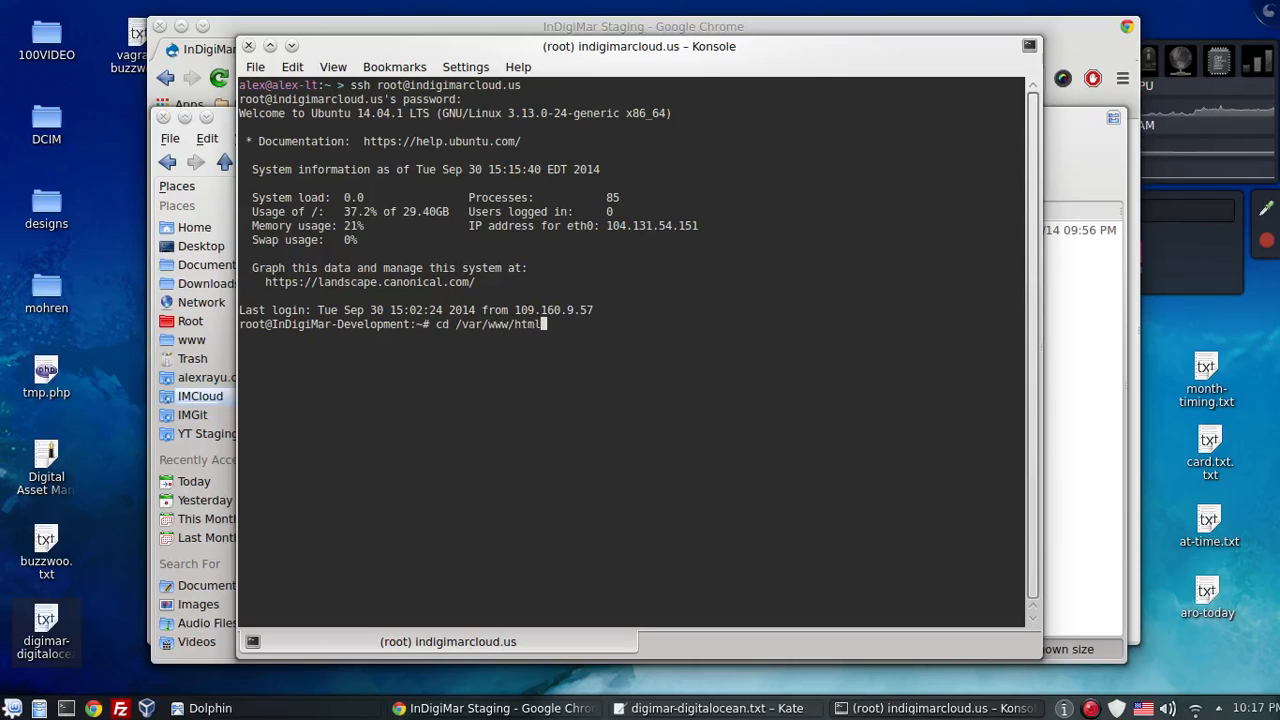
pyautogui.write('/')
pyautogui.write('faithfu')
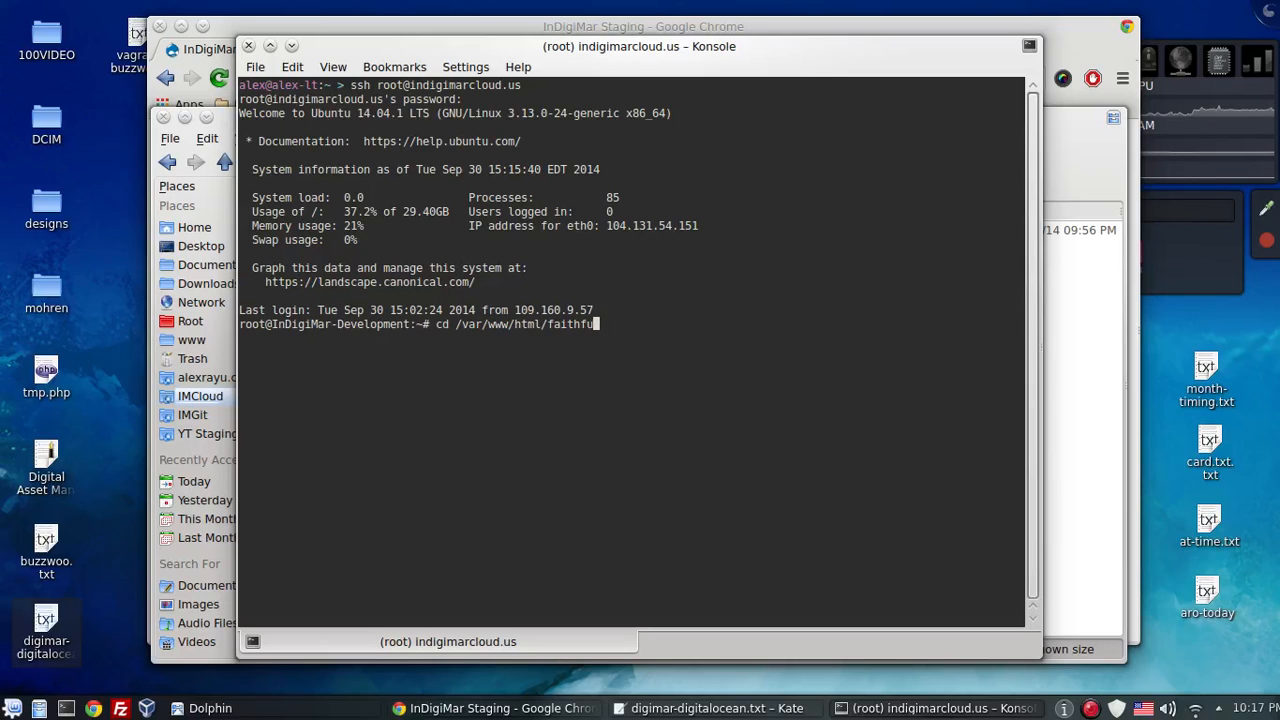
pyautogui.write('l-fanatics')
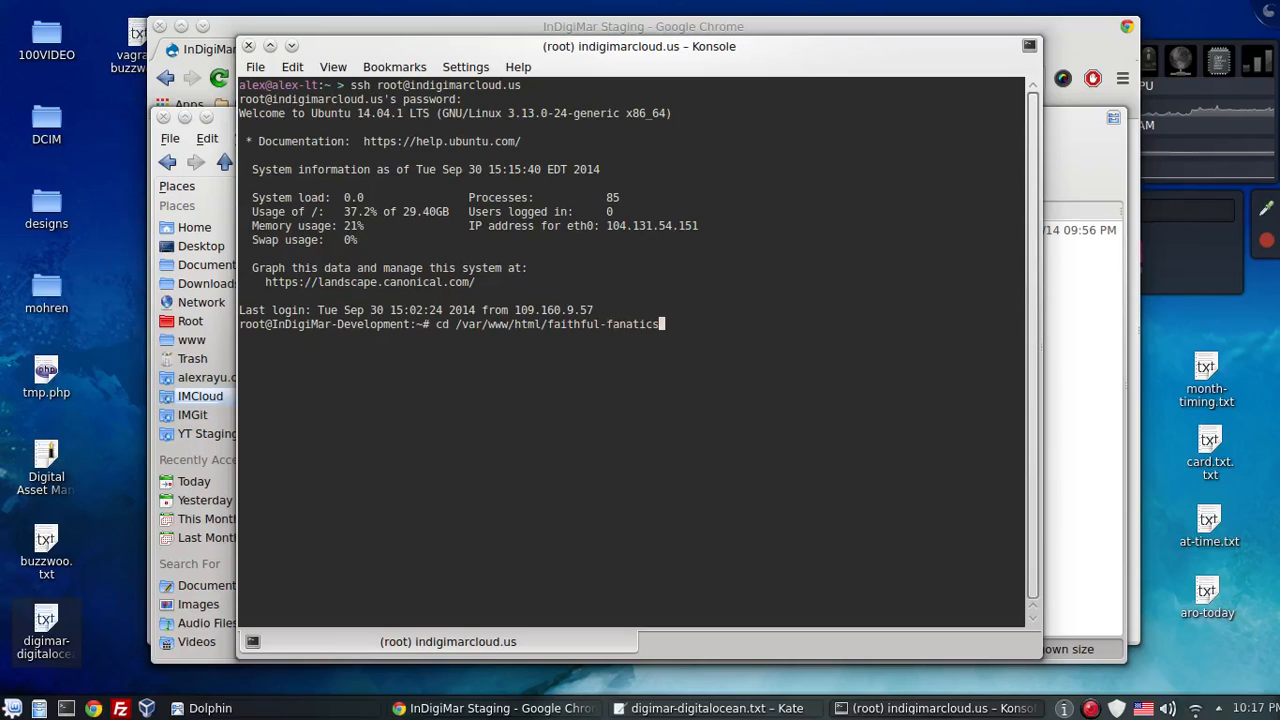
pyautogui.press('Return')
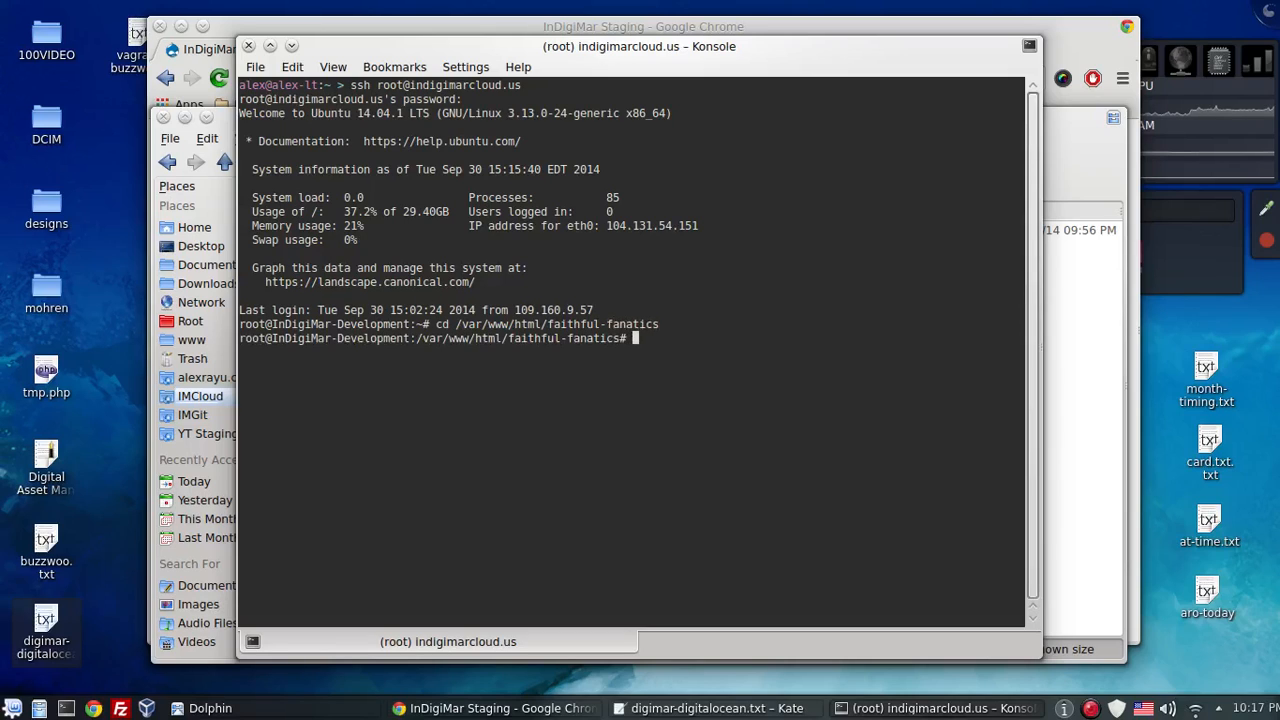
pyautogui.write('ls')
pyautogui.press('Return')
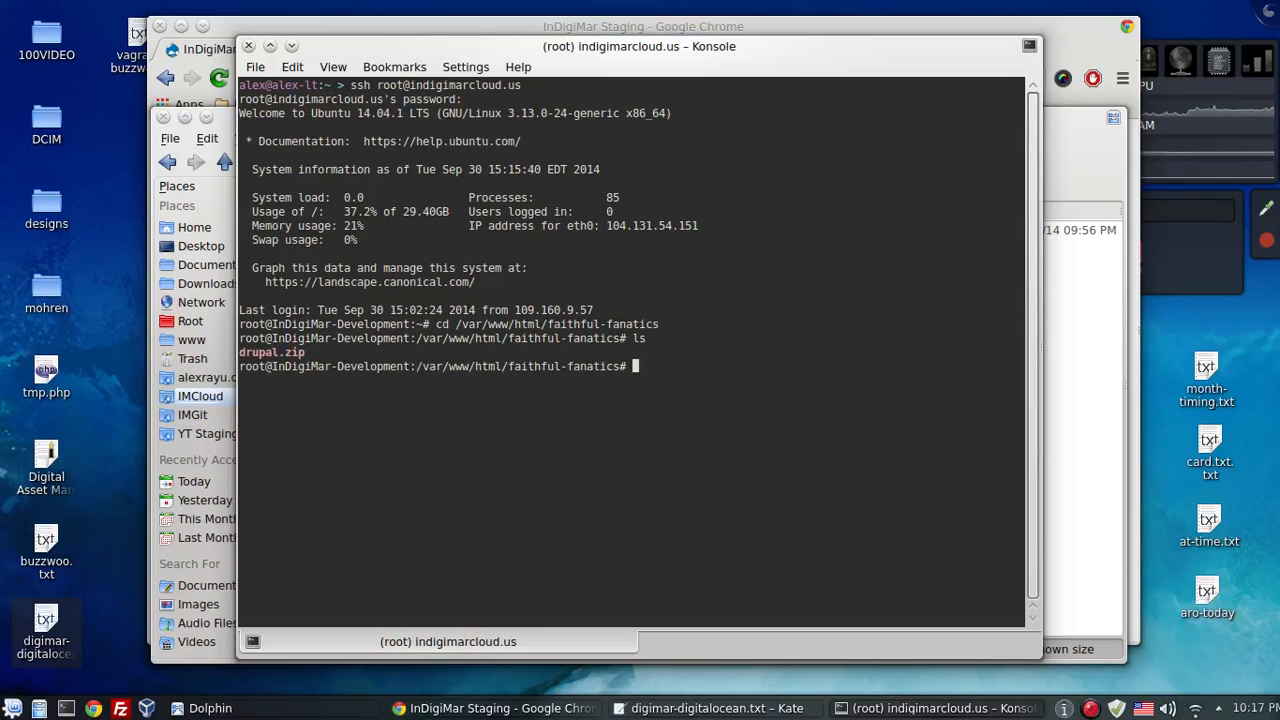
# - Unzip drupal.zip in the faithful-fanatics directory and list the directory's contents
pyautogui.write('unzip drupal.zi')
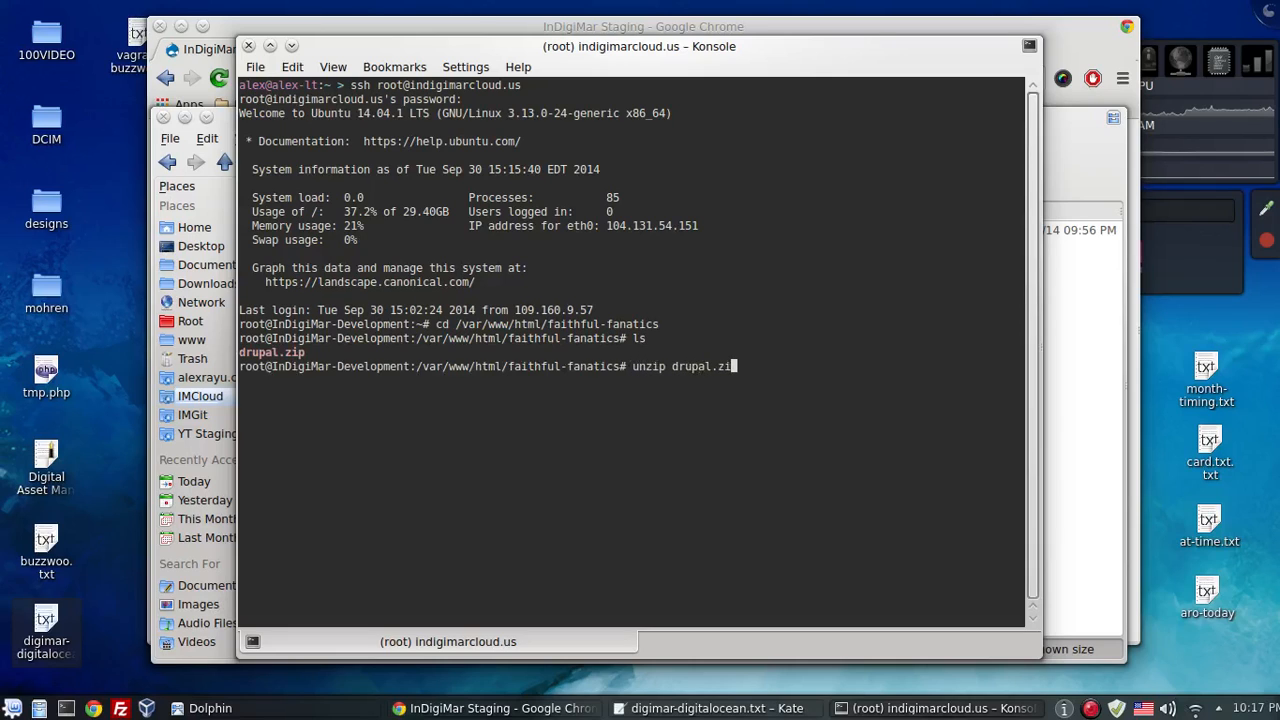
pyautogui.write('p')
pyautogui.press('Return')
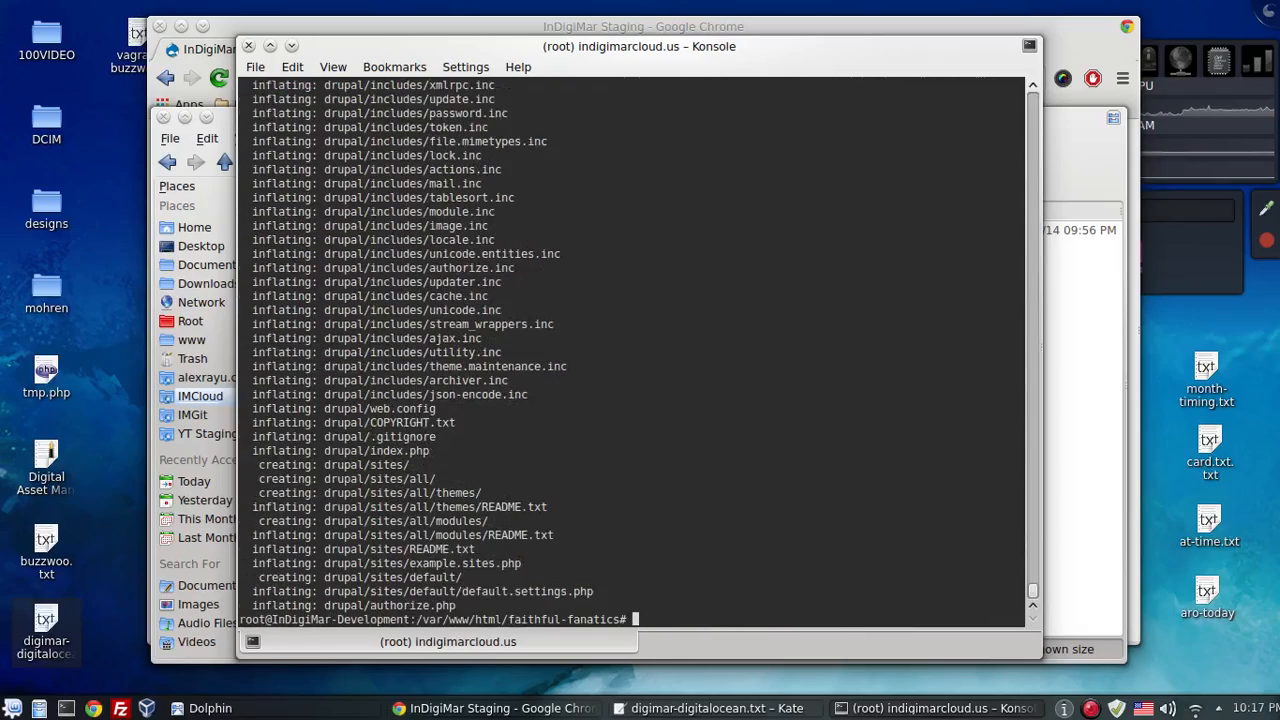
pyautogui.write('ls')
pyautogui.press('Return')
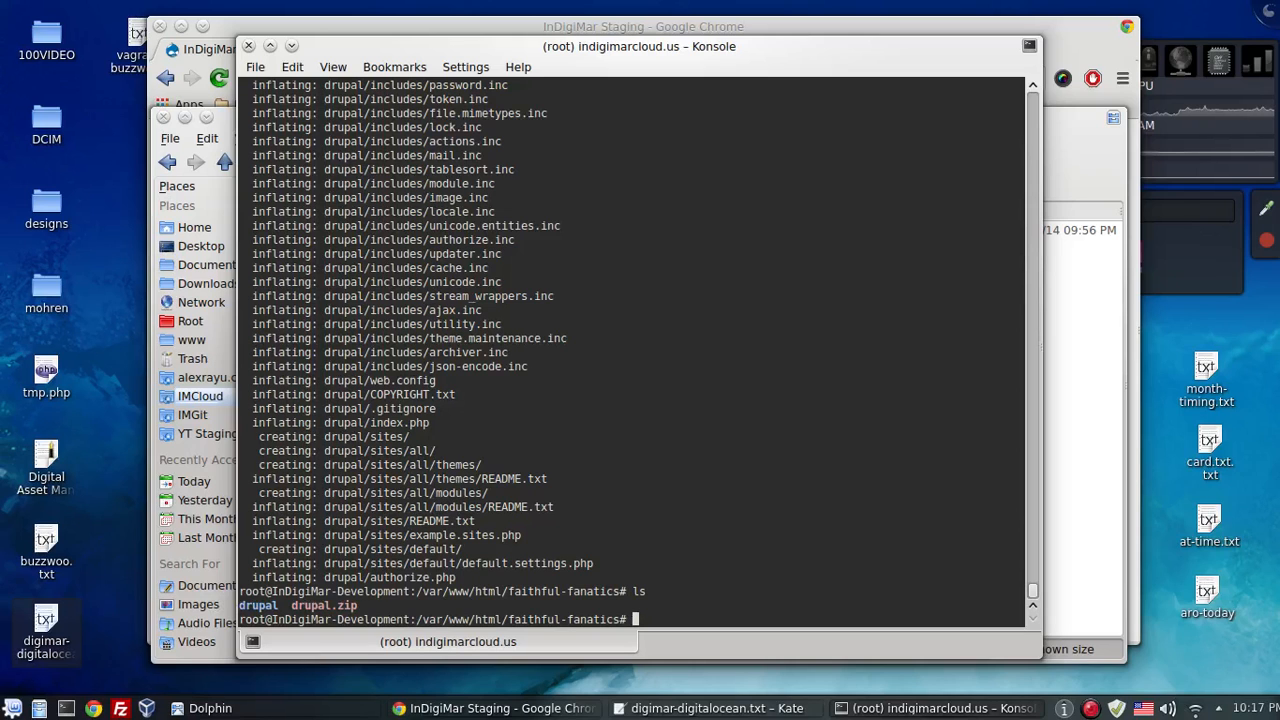
# - Switch back to the Dolphin window and go up from faithful-fanatics to the server's root folder
pyautogui.moveTo(744, 53); pyautogui.dragTo(731, 66)
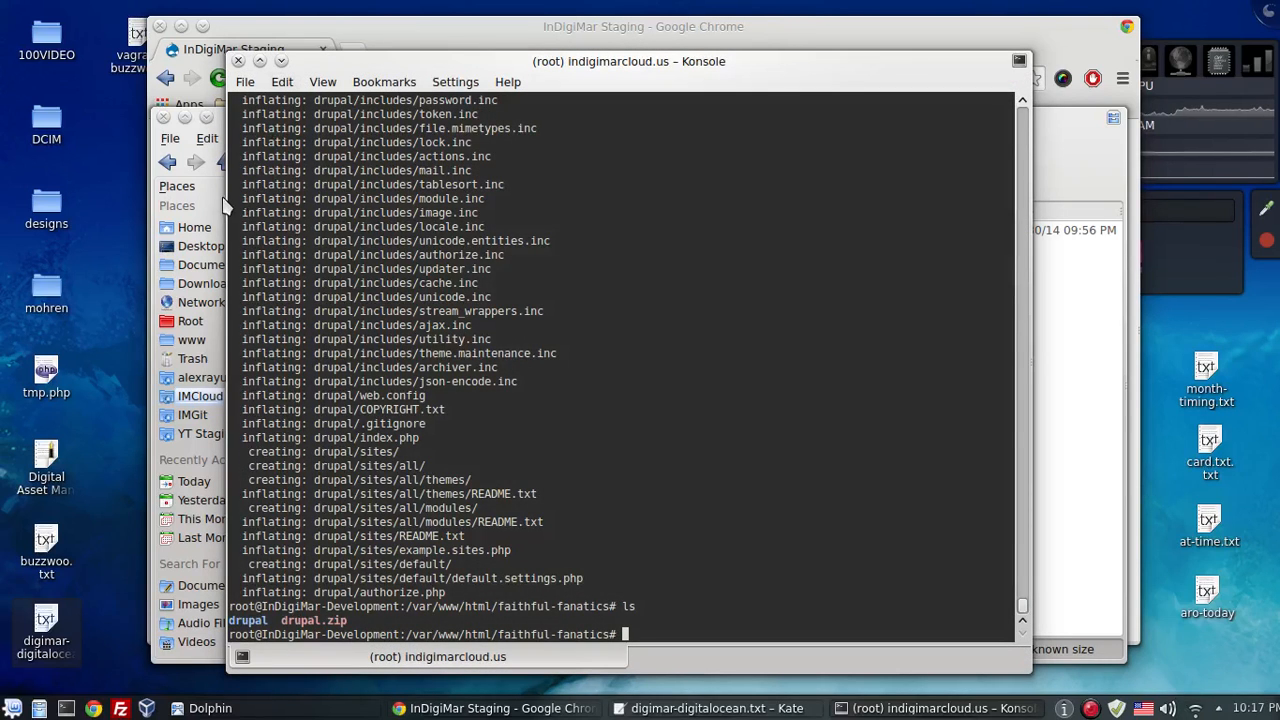
pyautogui.click(218, 196)
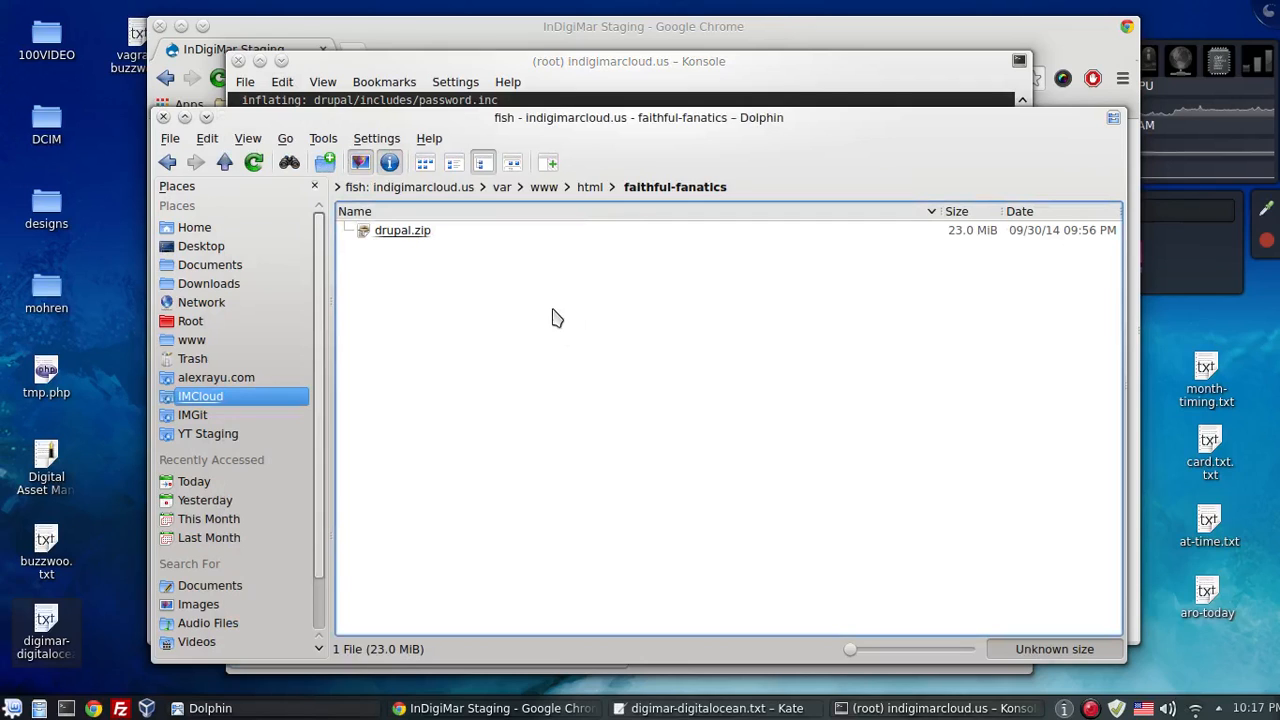
pyautogui.click(225, 163)
pyautogui.click(236, 165)
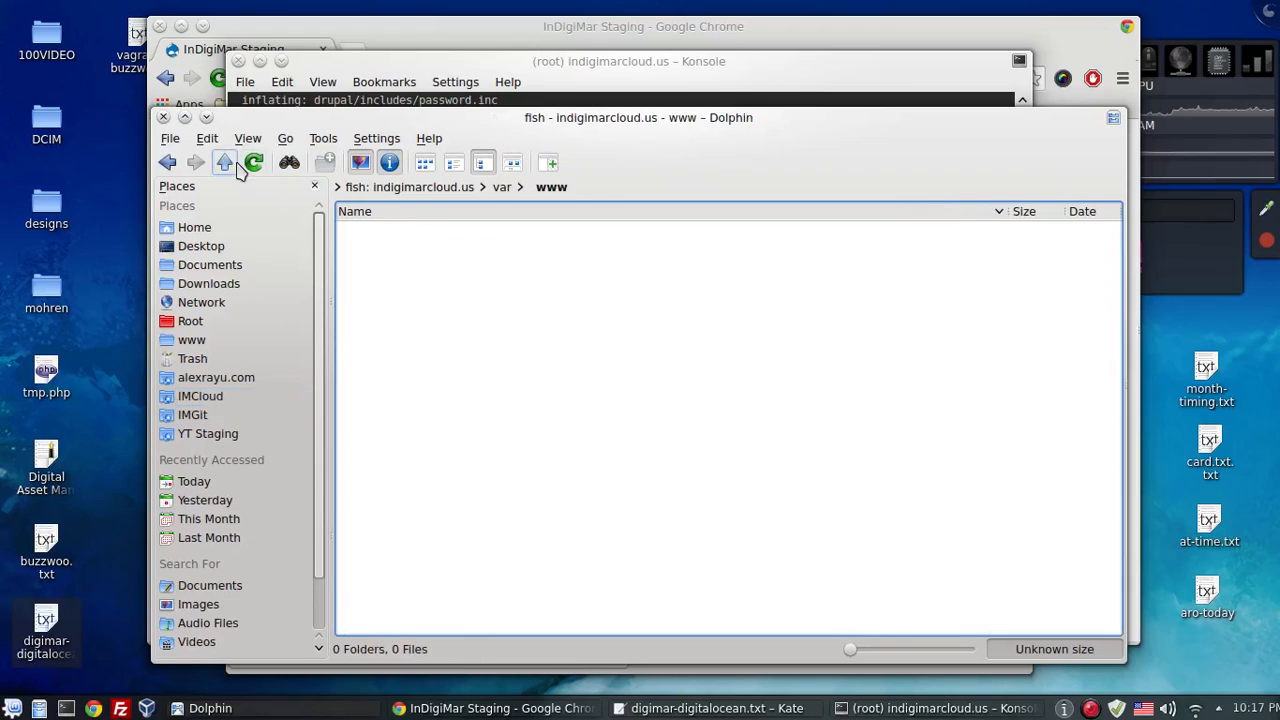
pyautogui.click(236, 165)
pyautogui.click(236, 165)
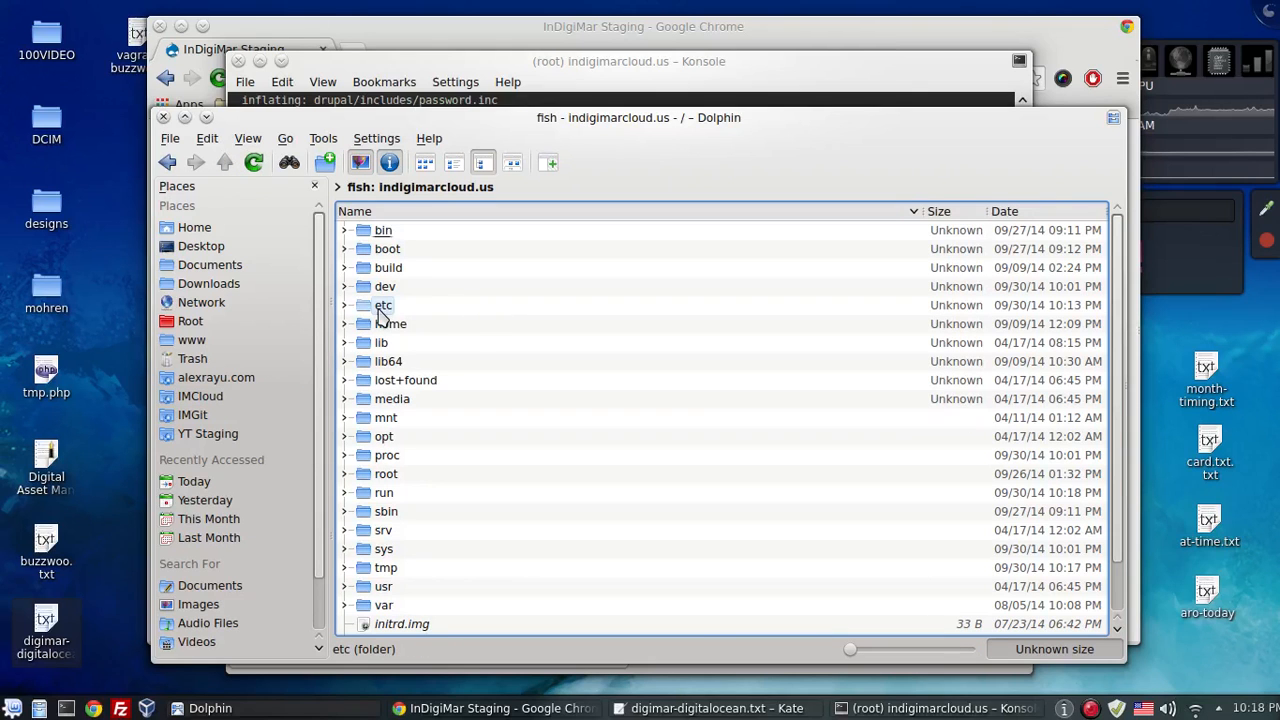
# - Delete faithful-fanatics.conf from the server's /etc/apache2/sites-available folder
pyautogui.click(383, 305)
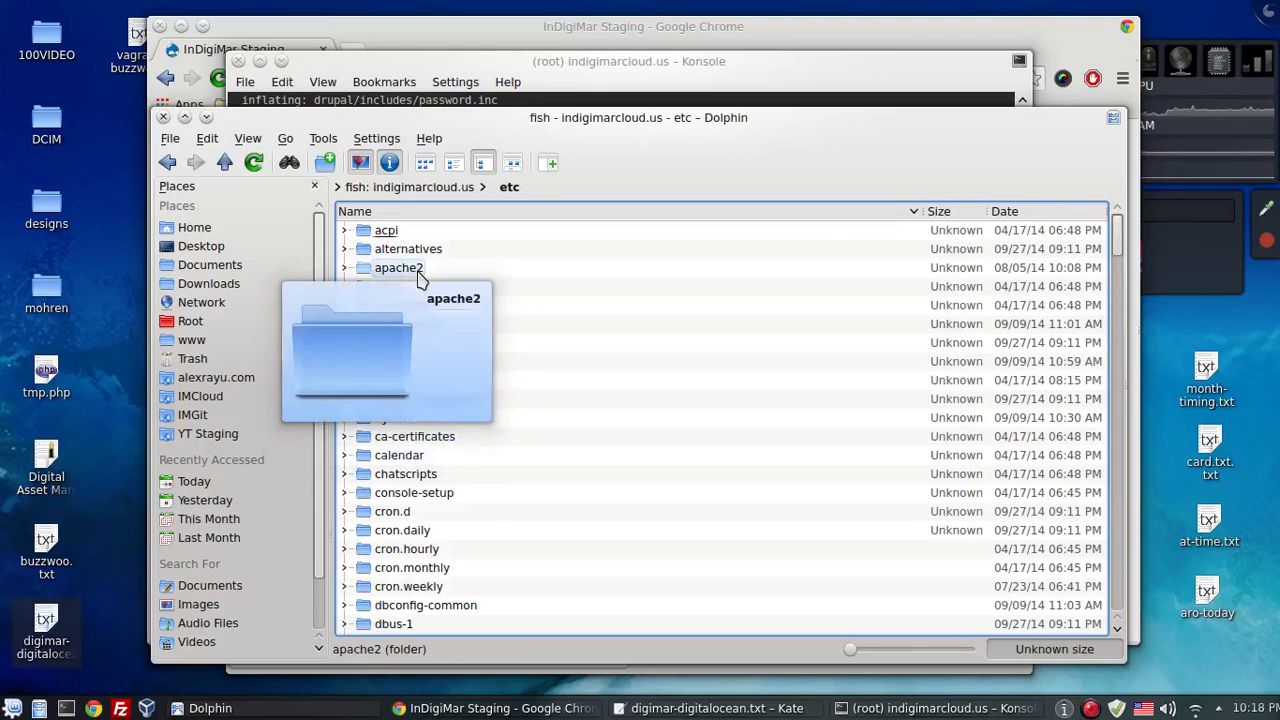
pyautogui.click(418, 273)
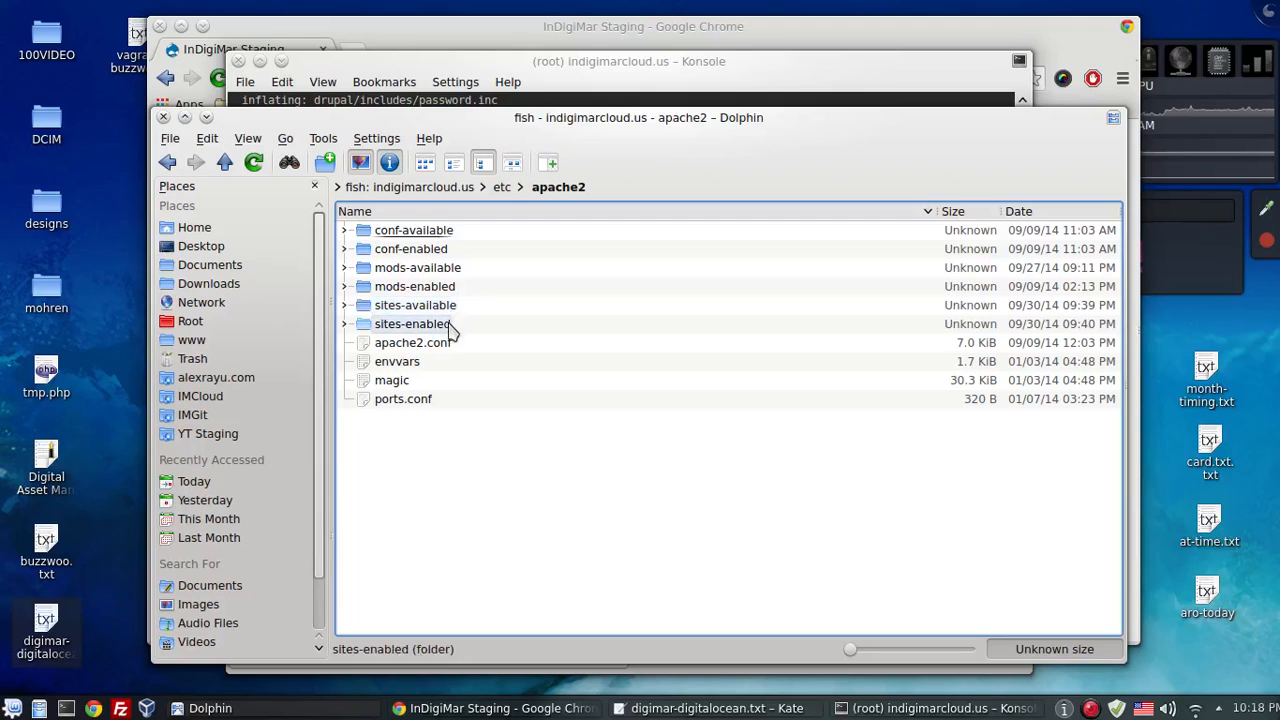
pyautogui.click(441, 306)
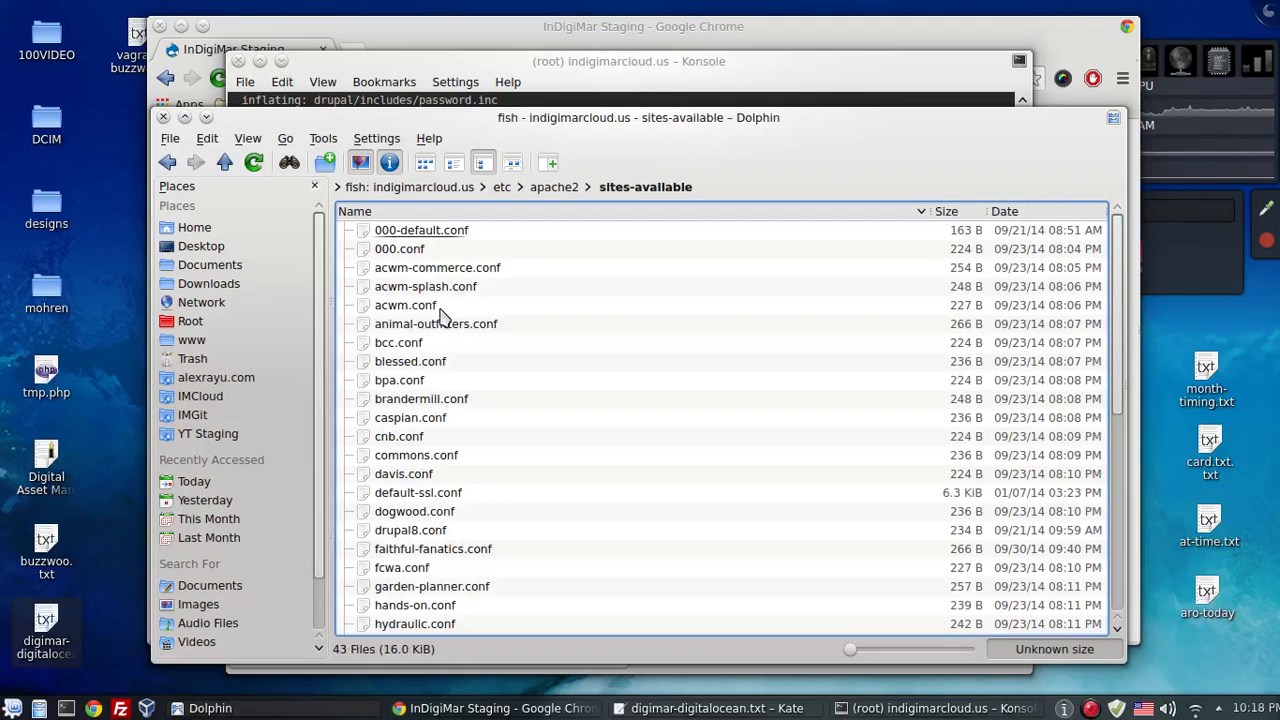
pyautogui.rightClick(476, 556)
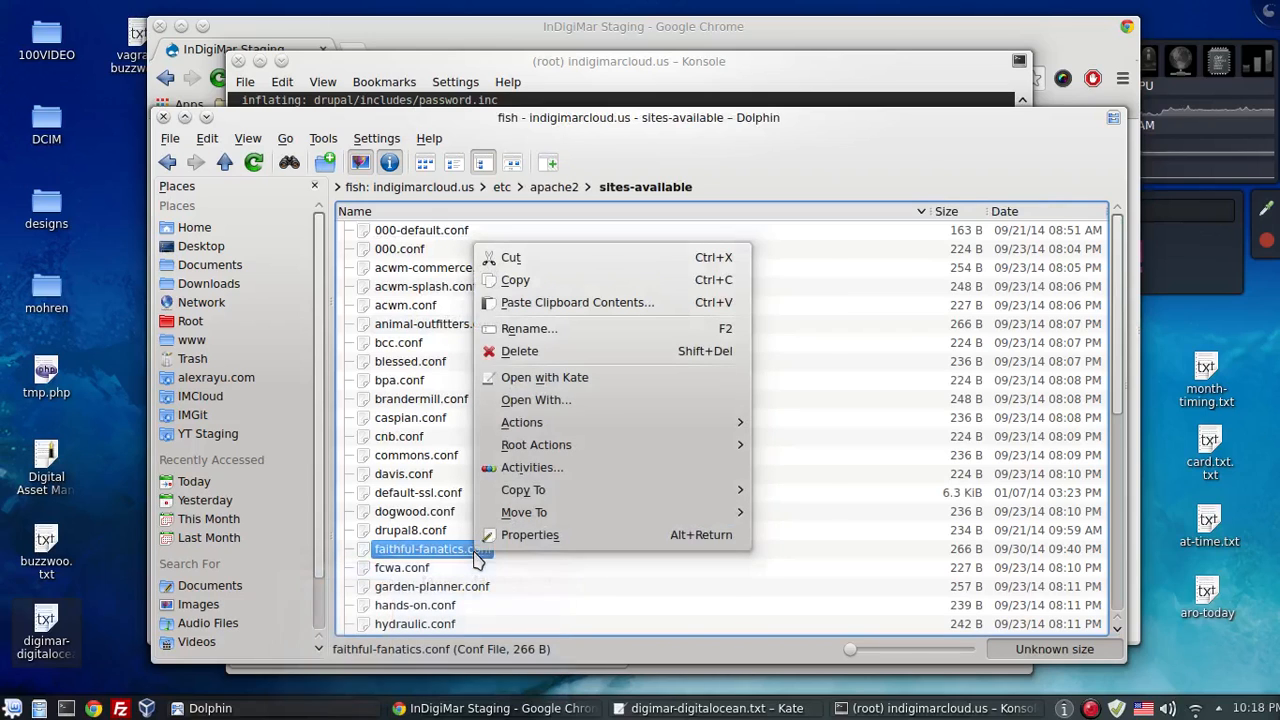
pyautogui.click(540, 353)
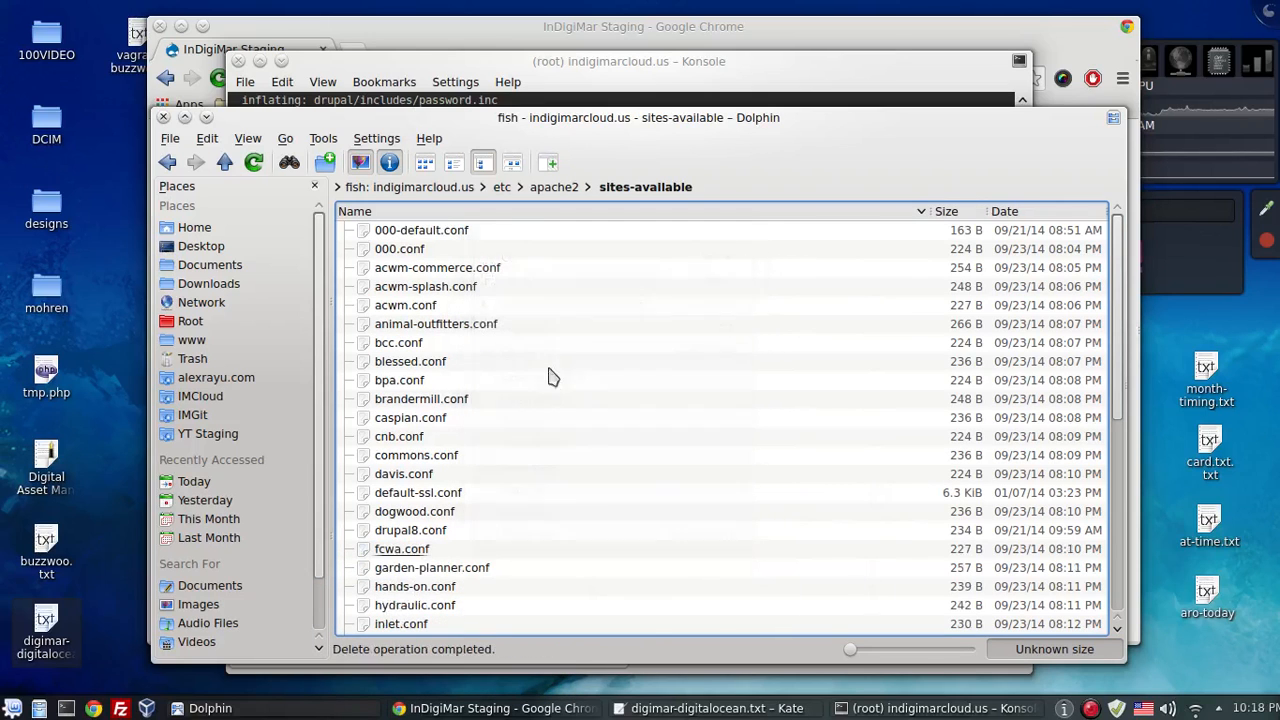
# - Delete the faithful-fanatics.conf link from Apache's sites-enabled folder
pyautogui.click(555, 190)
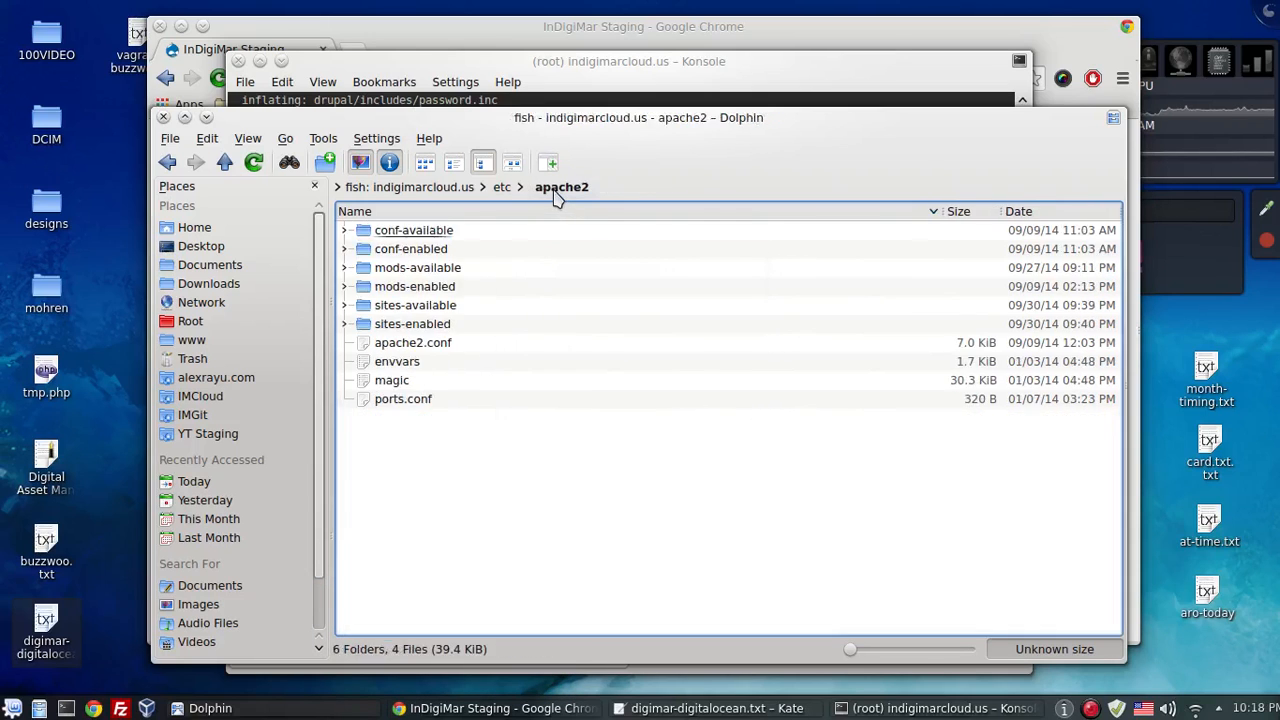
pyautogui.click(440, 326)
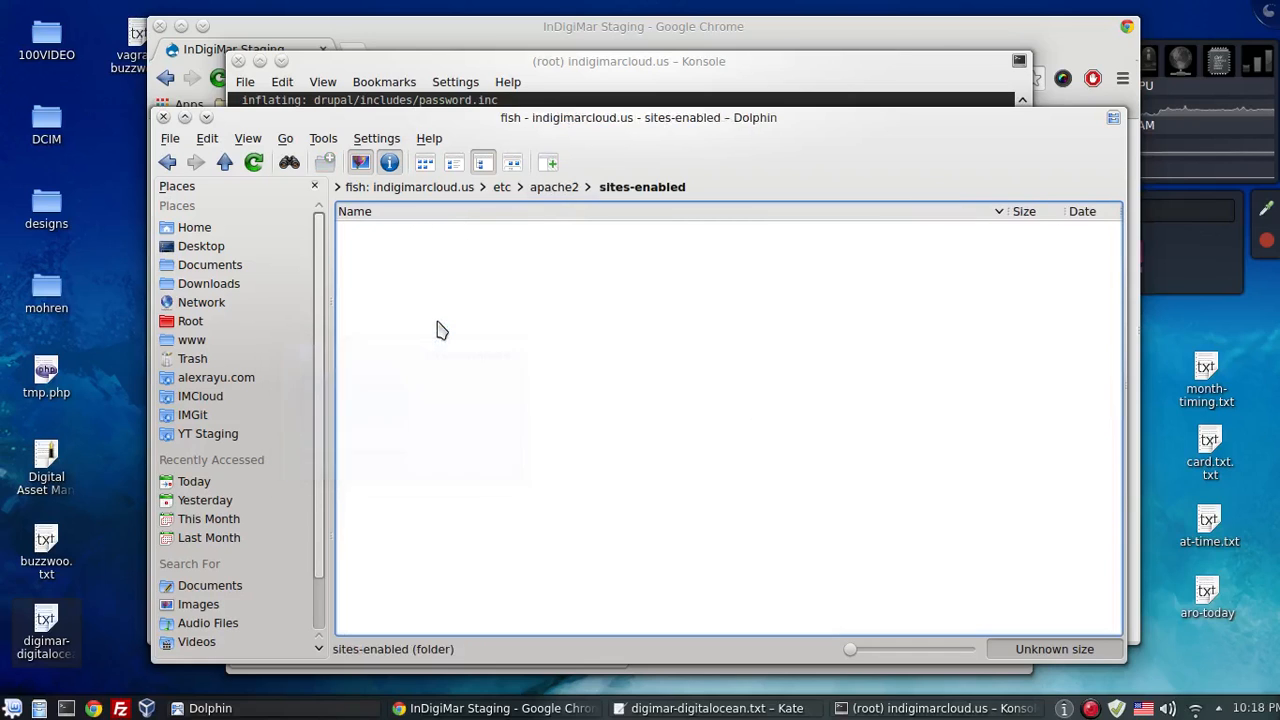
pyautogui.rightClick(440, 270)
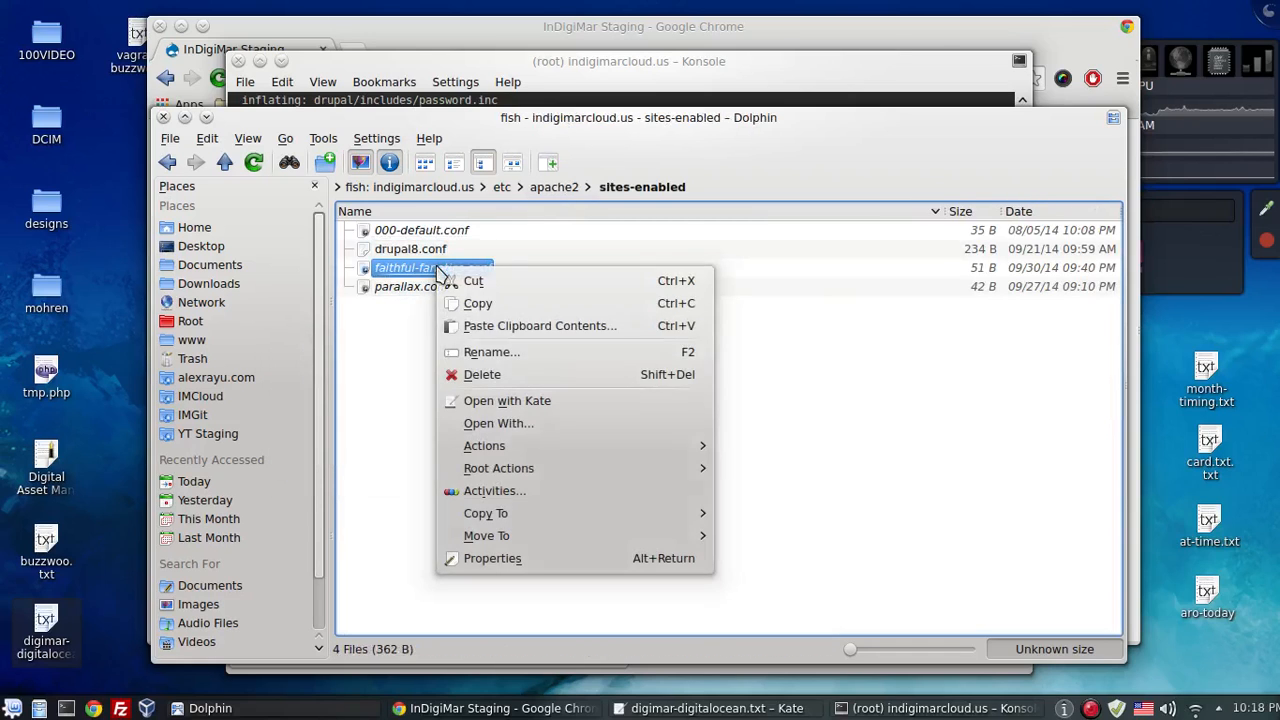
pyautogui.click(478, 370)
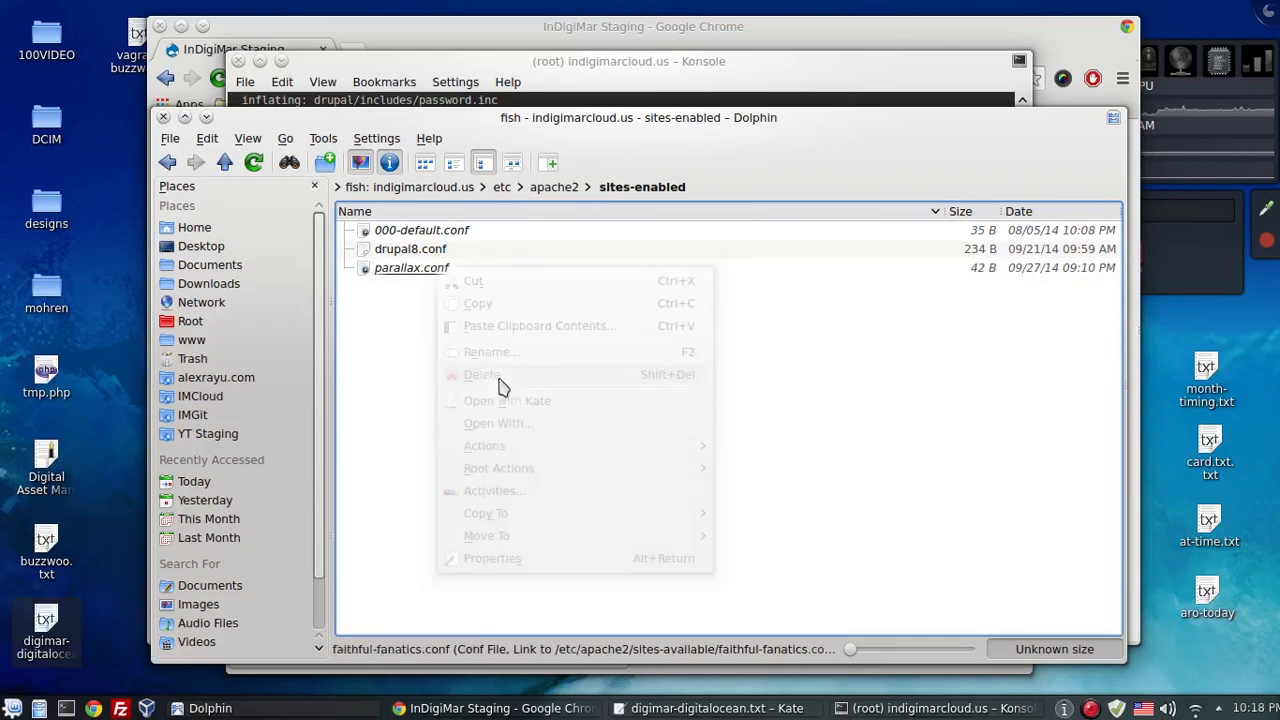
# - Duplicate 000.conf within Apache's sites-available folder, naming the copy faithful-fanatics.conf
pyautogui.click(553, 189)
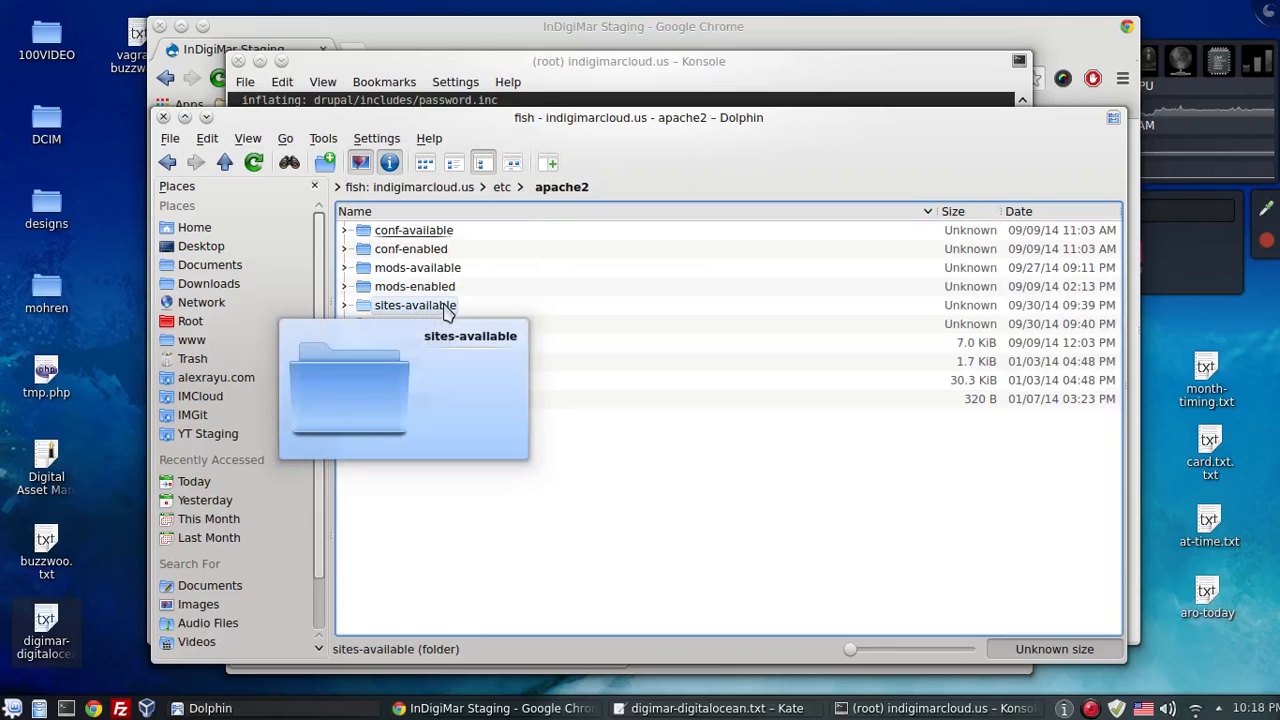
pyautogui.click(444, 306)
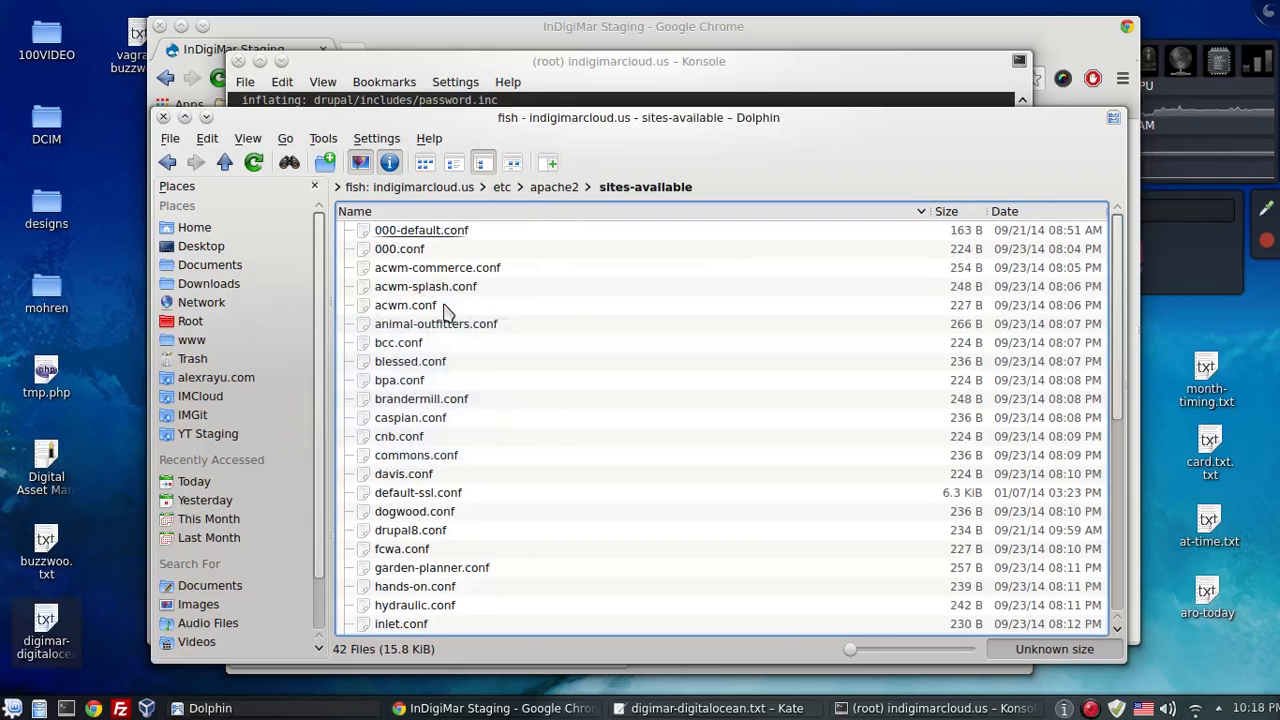
pyautogui.click(415, 255)
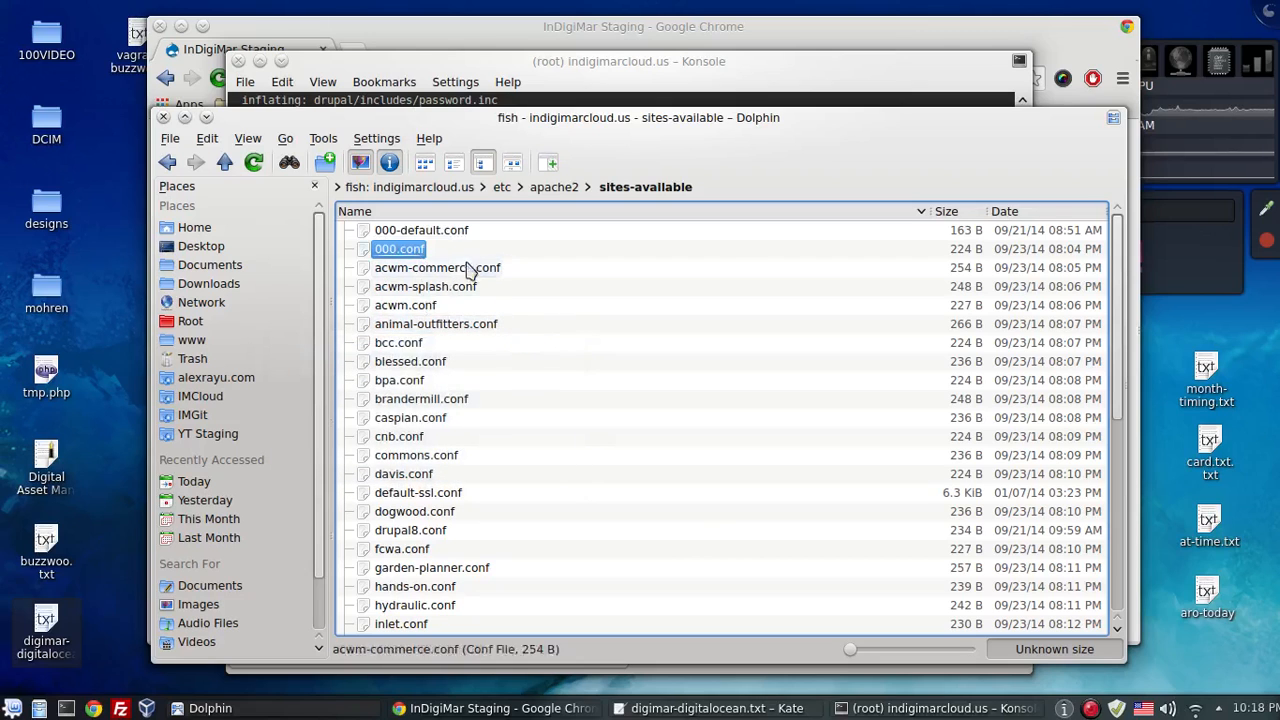
pyautogui.rightClick(420, 251)
pyautogui.click(459, 288)
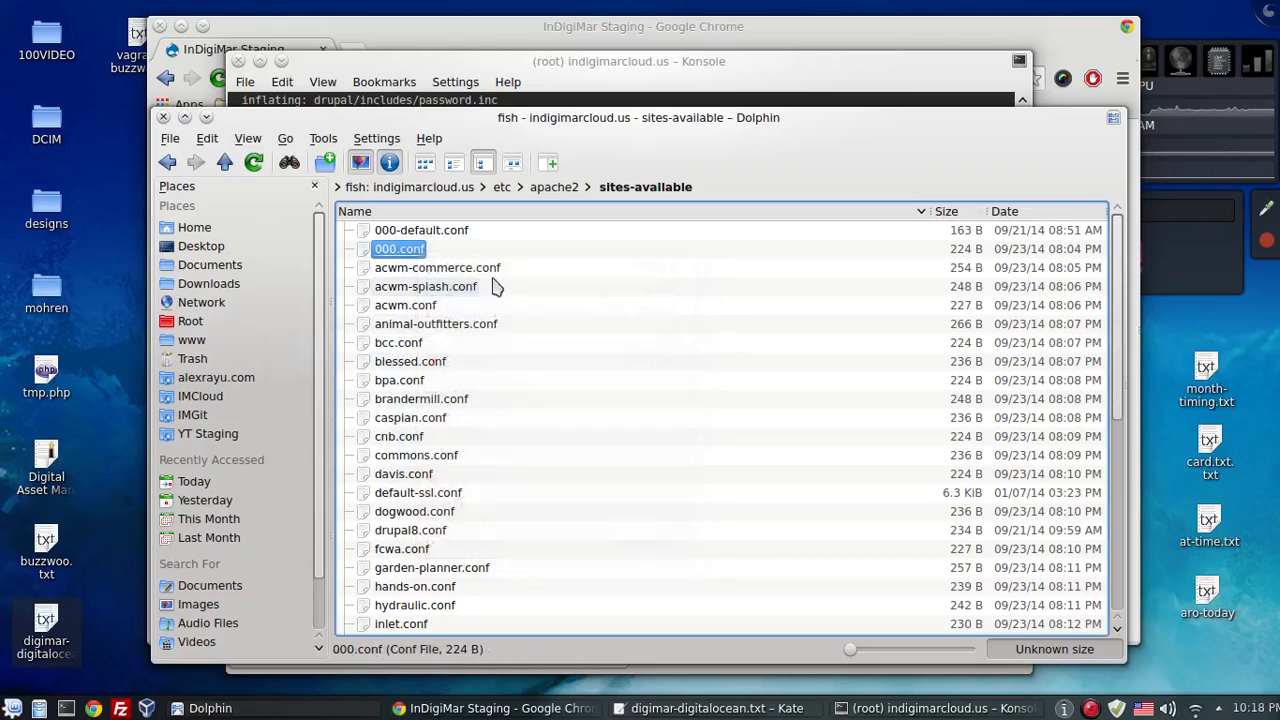
pyautogui.rightClick(517, 285)
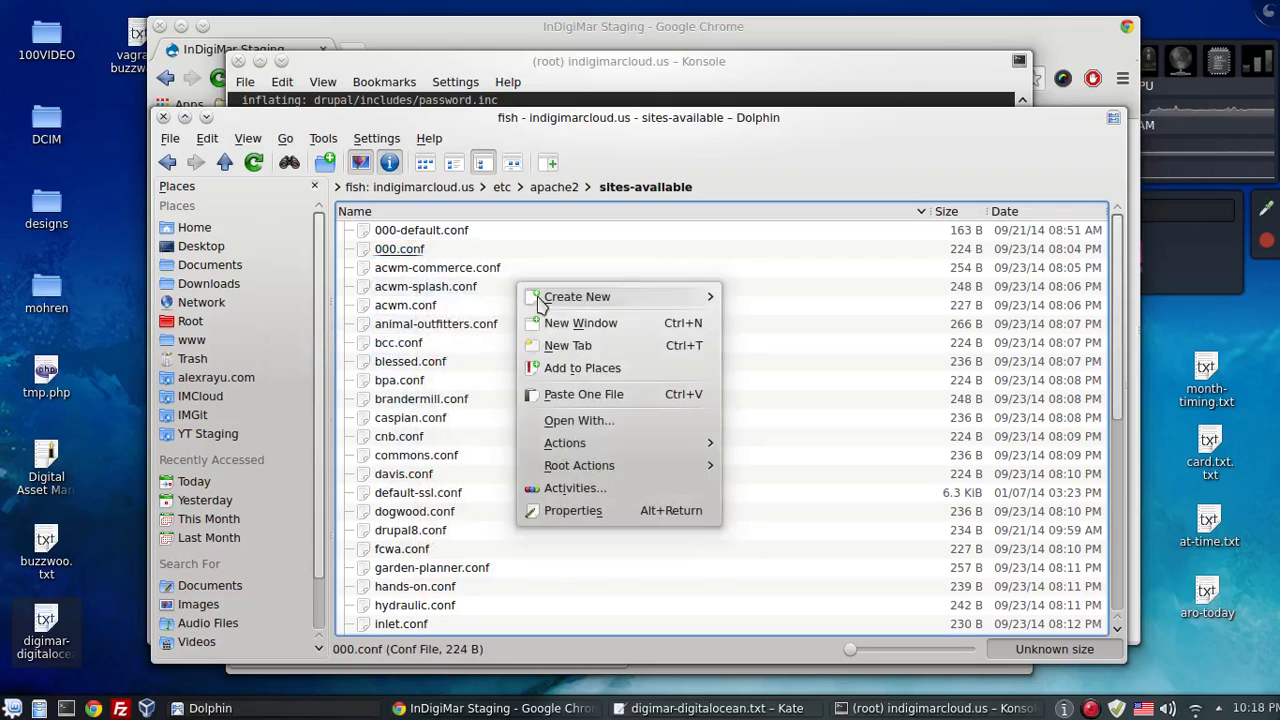
pyautogui.click(582, 395)
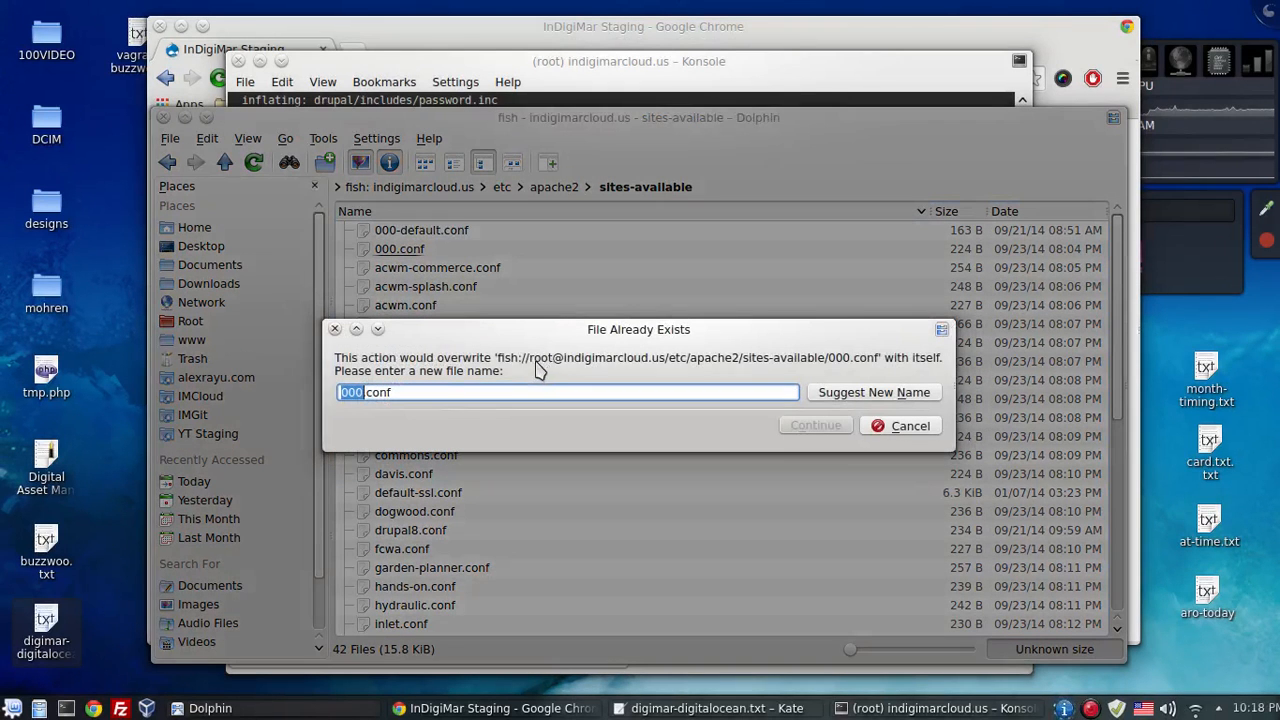
pyautogui.write('fait')
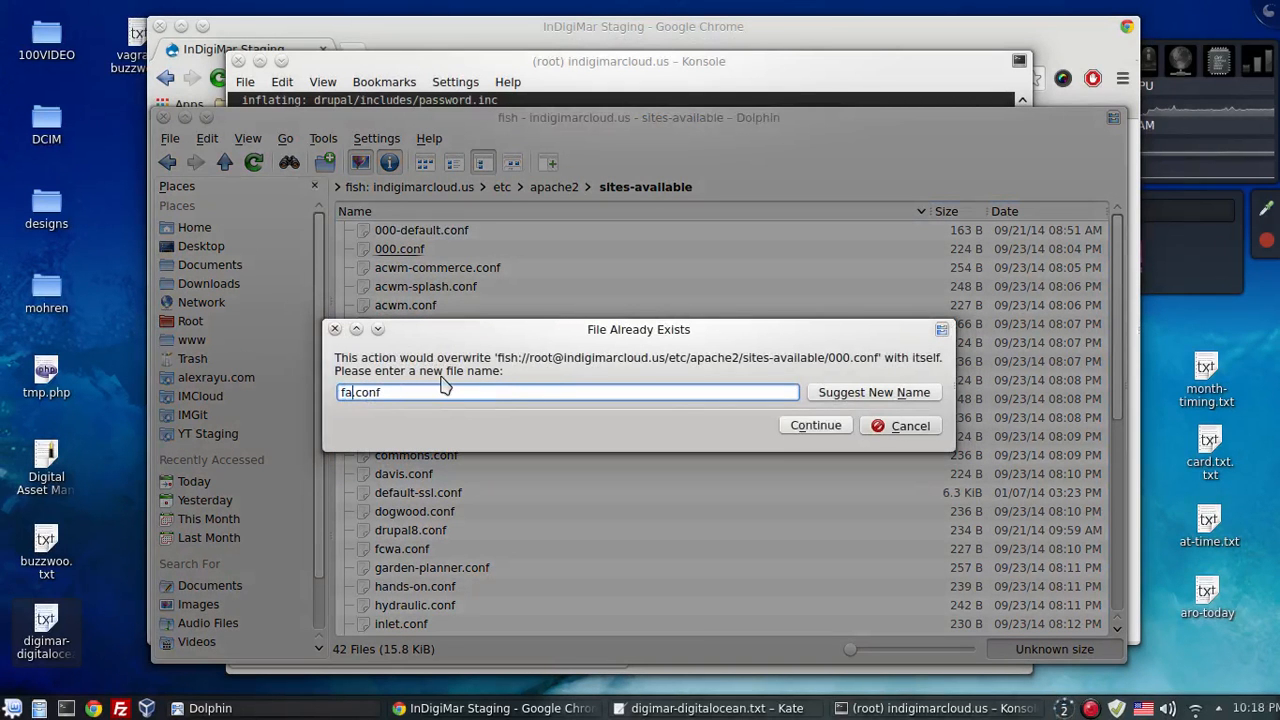
pyautogui.write('hful-fanatics')
pyautogui.click(815, 428)
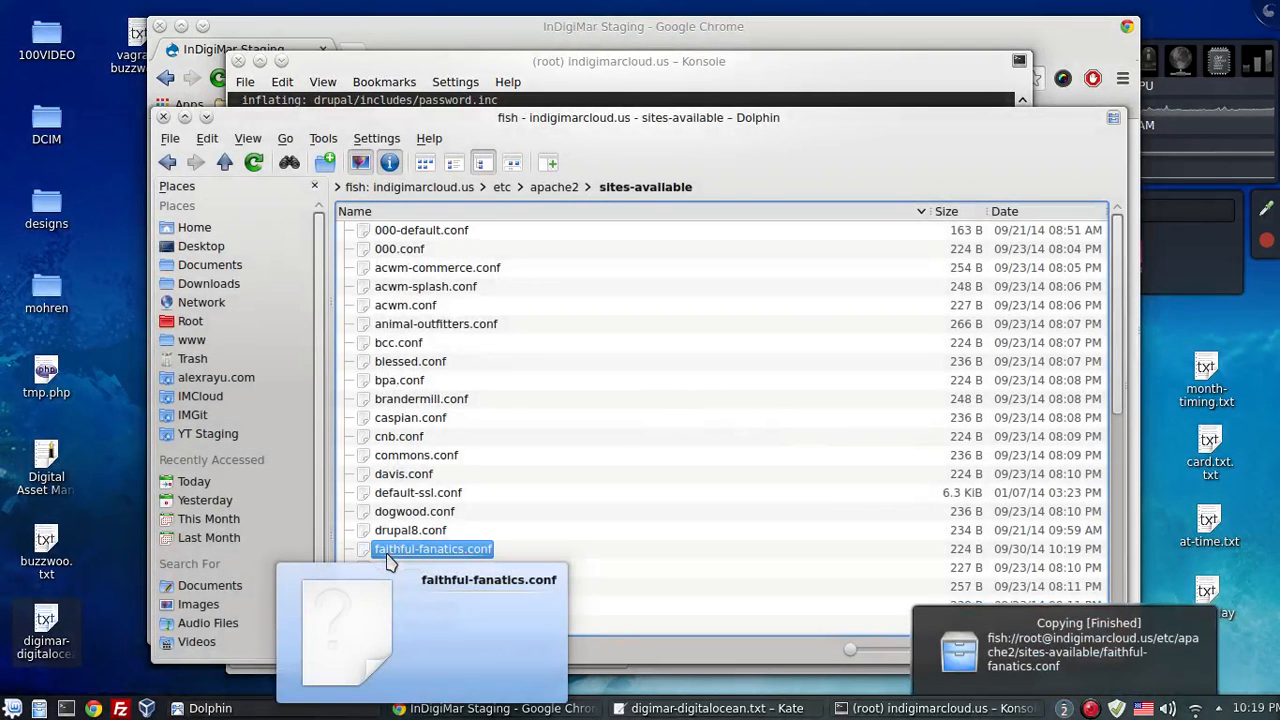
# - Open faithful-fanatics.conf in Kate and set its ServerName to faithful-fanatics.indigimarcloud.us
pyautogui.click(430, 549)
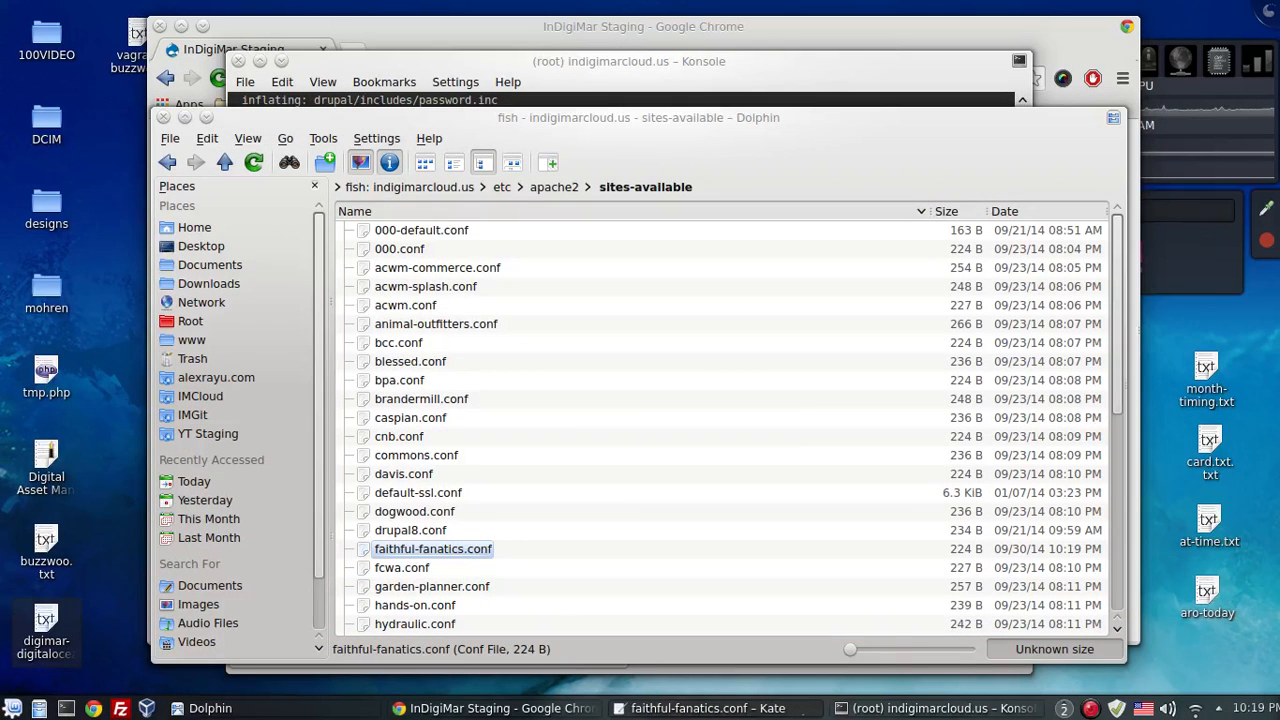
pyautogui.moveTo(1279, 112); pyautogui.dragTo(552, 63)
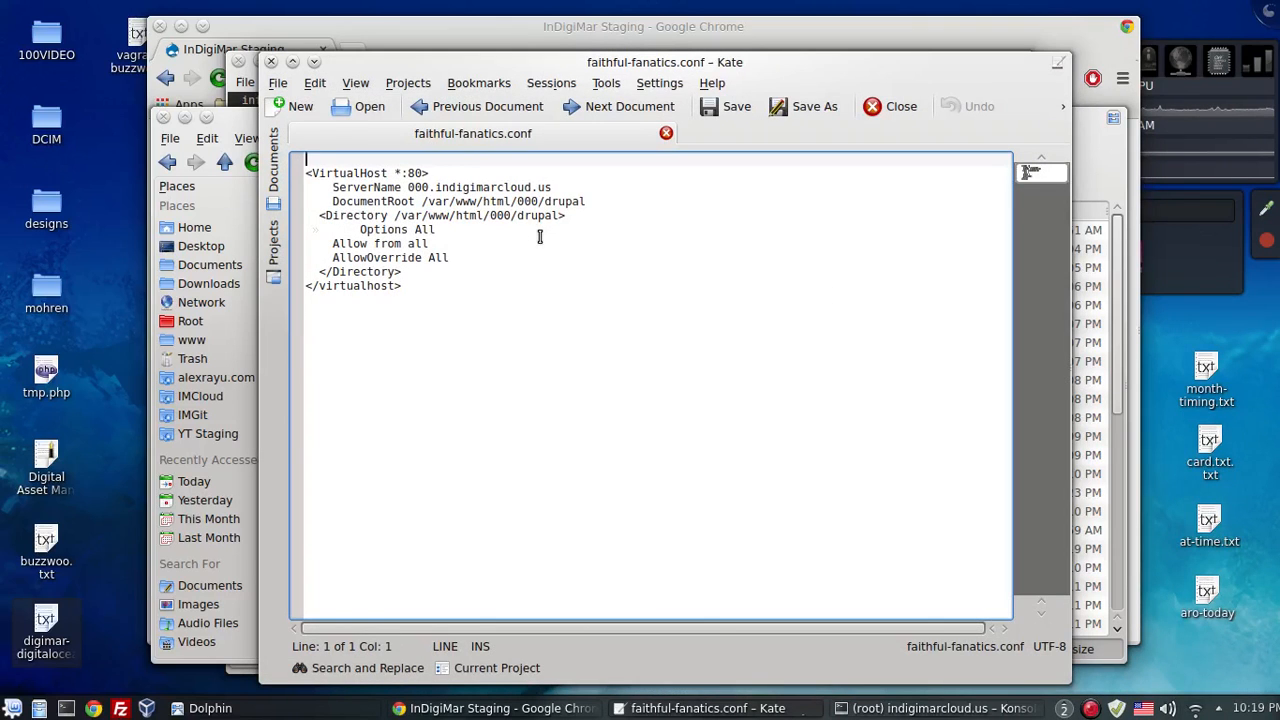
pyautogui.hotkey('ctrl', 'r')
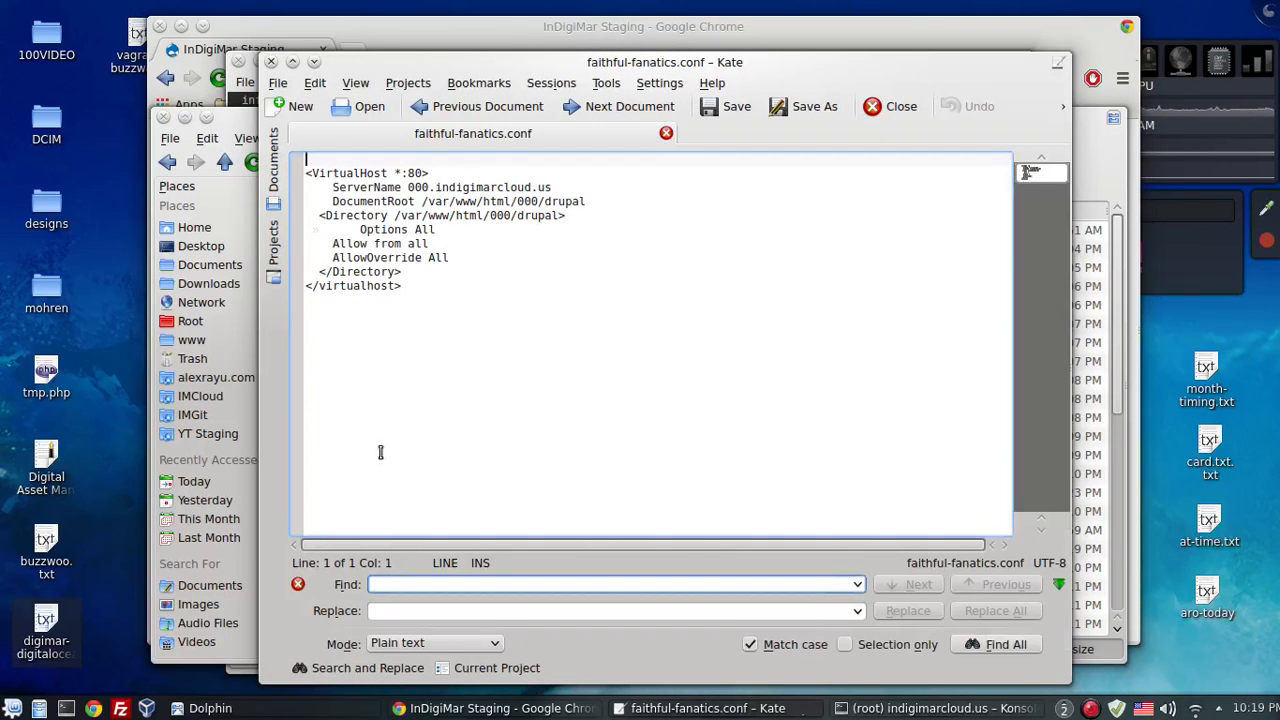
pyautogui.click(299, 586)
pyautogui.doubleClick(409, 188)
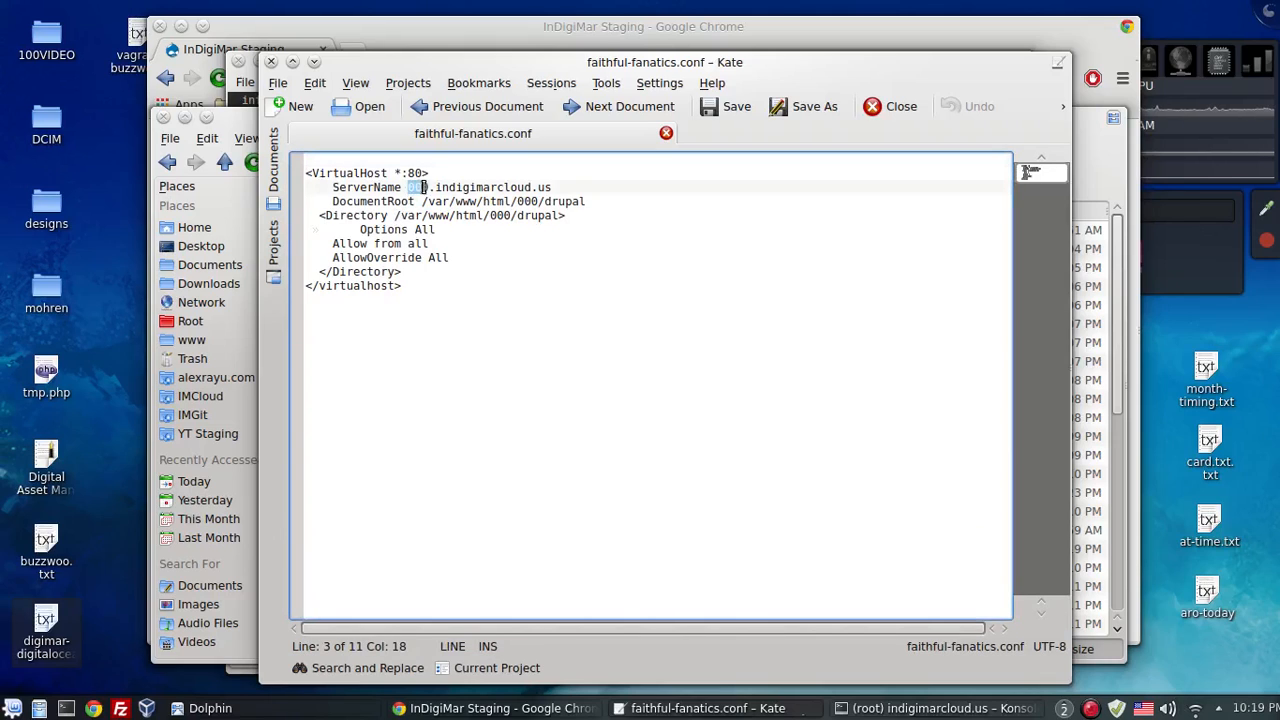
pyautogui.write('faithful-')
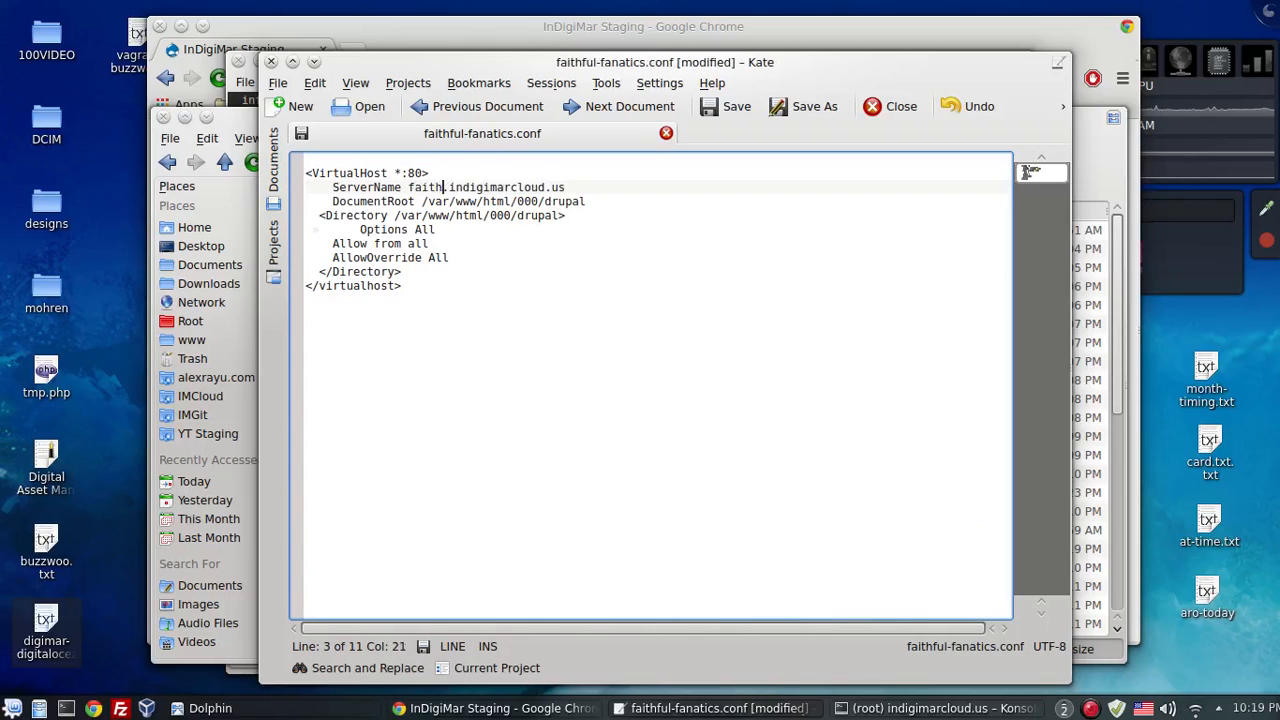
pyautogui.write('fanatics')
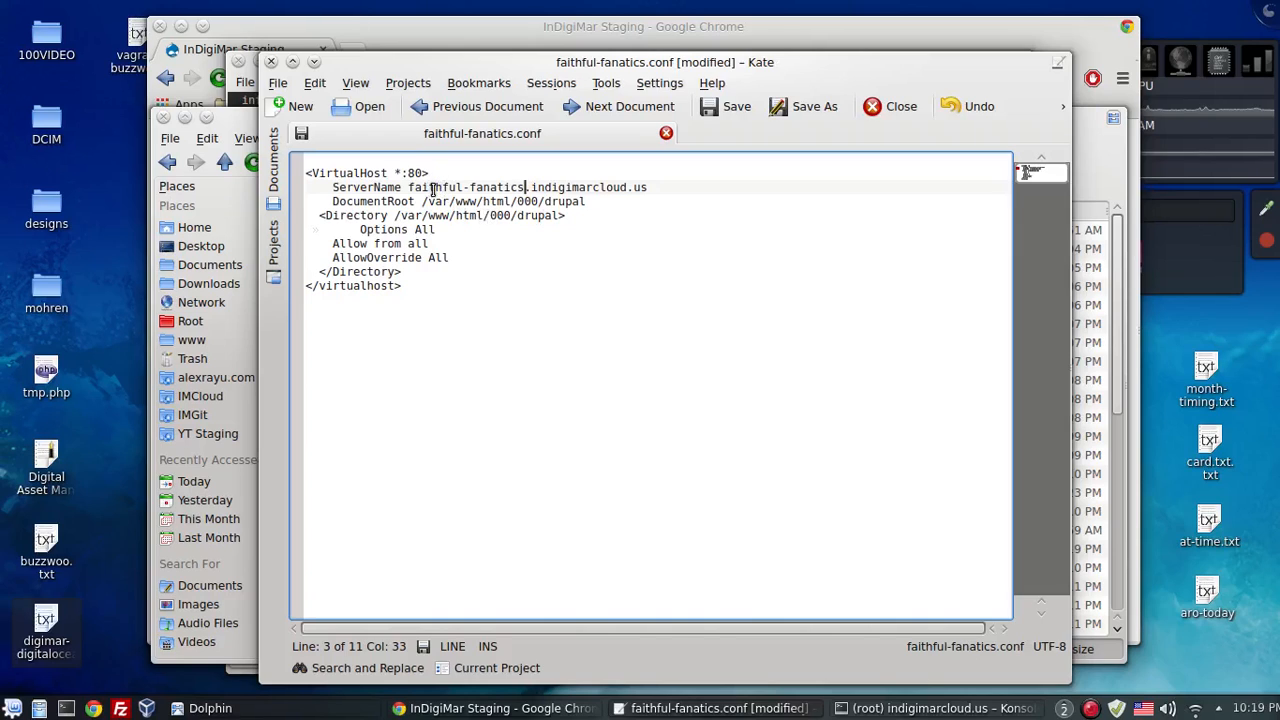
# - Copy faithful-fanatics from the ServerName line and paste it over 000 in the DocumentRoot path
pyautogui.moveTo(407, 187); pyautogui.dragTo(525, 187)
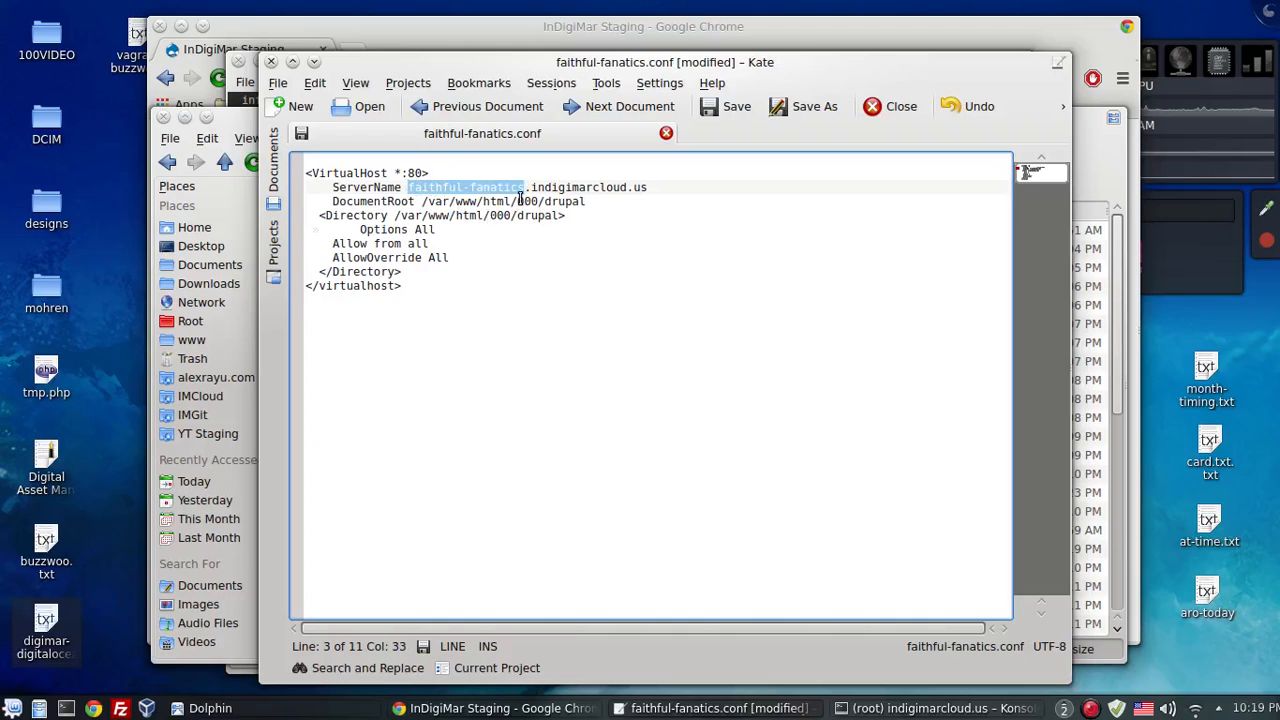
pyautogui.click(527, 201)
pyautogui.doubleClick(527, 201)
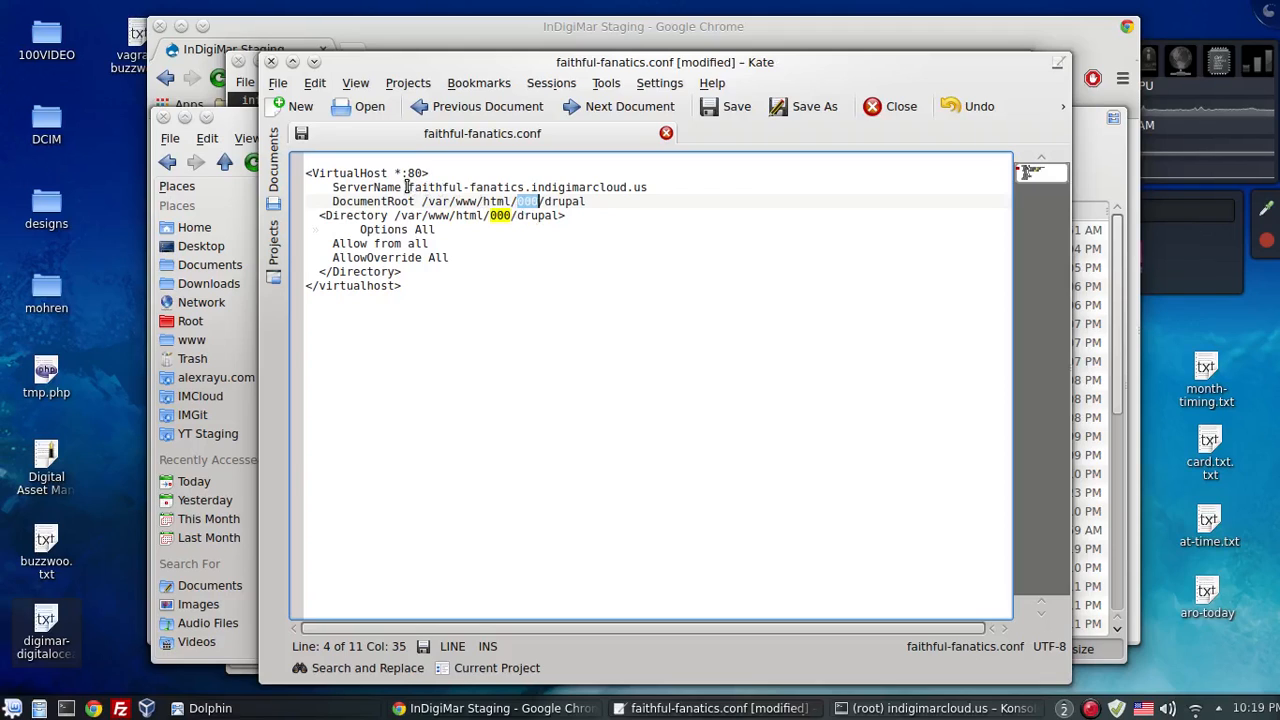
pyautogui.moveTo(407, 187); pyautogui.dragTo(526, 187)
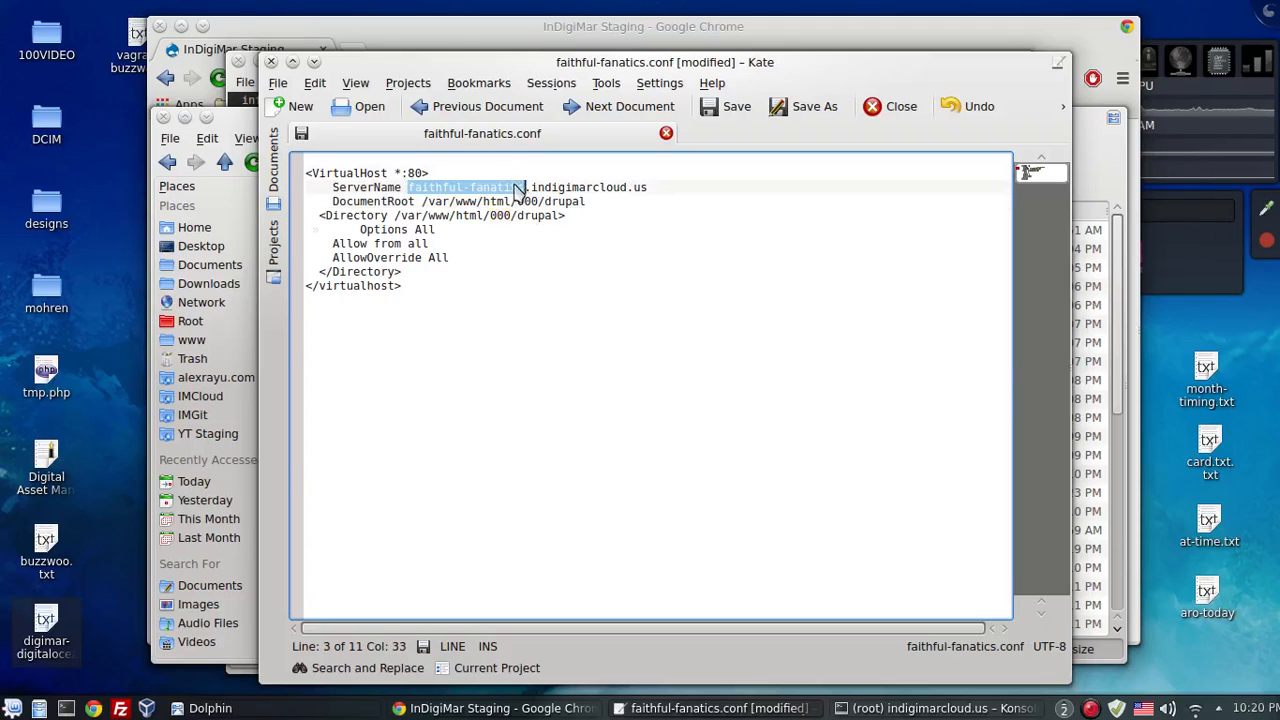
pyautogui.rightClick(506, 180)
pyautogui.click(545, 219)
pyautogui.moveTo(516, 201); pyautogui.dragTo(538, 202)
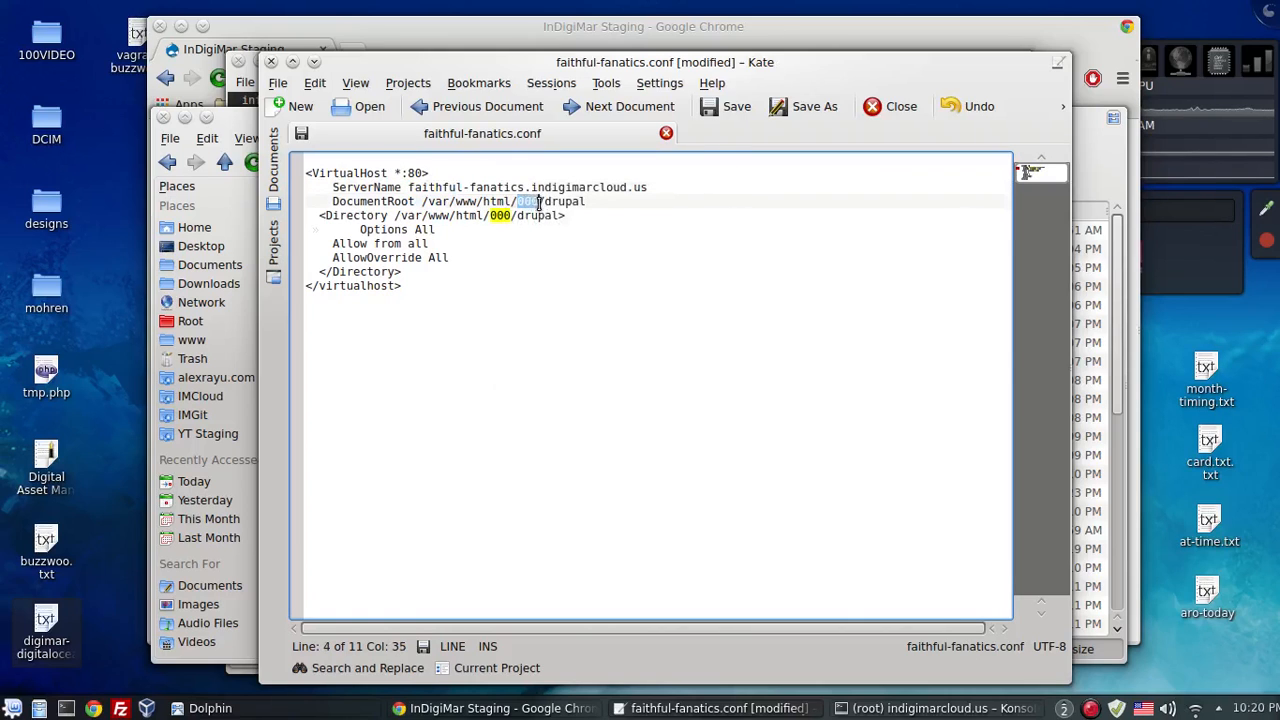
pyautogui.rightClick(531, 199)
pyautogui.click(570, 262)
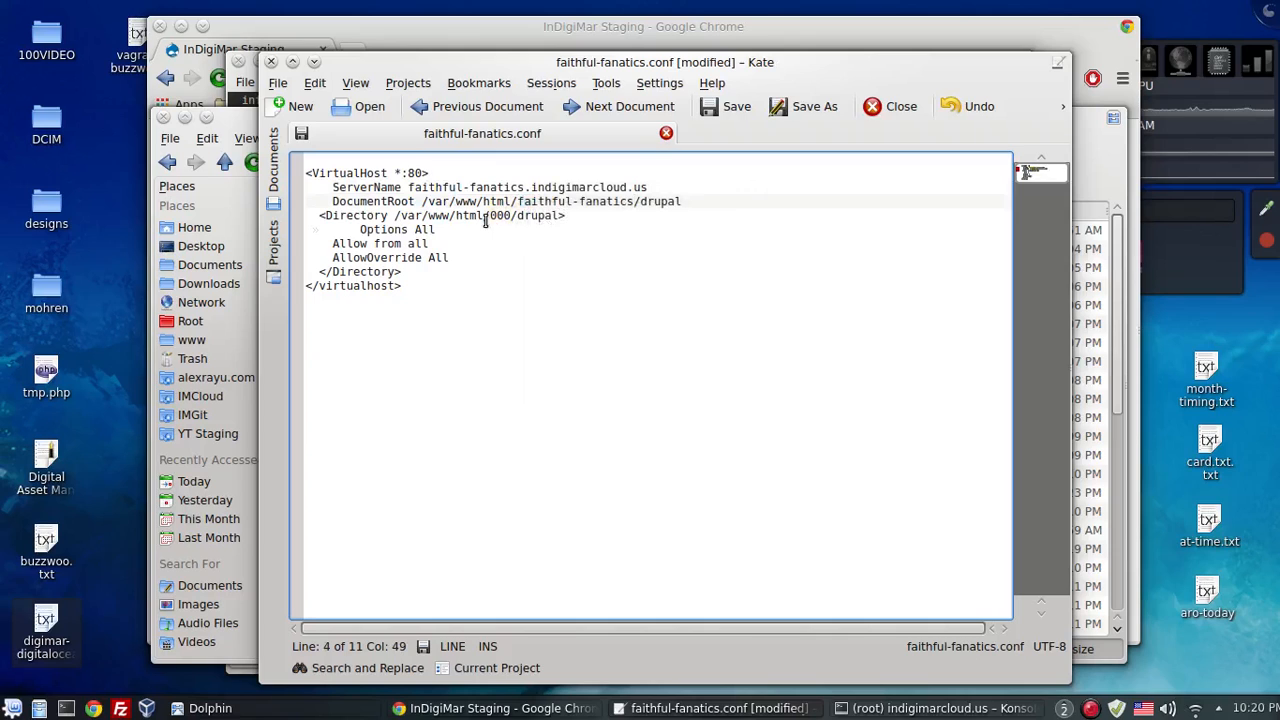
# - Change the Directory path to /var/www/html/faithful-fanatics/drupal, and save and close the configuration file
pyautogui.moveTo(489, 215); pyautogui.dragTo(512, 216)
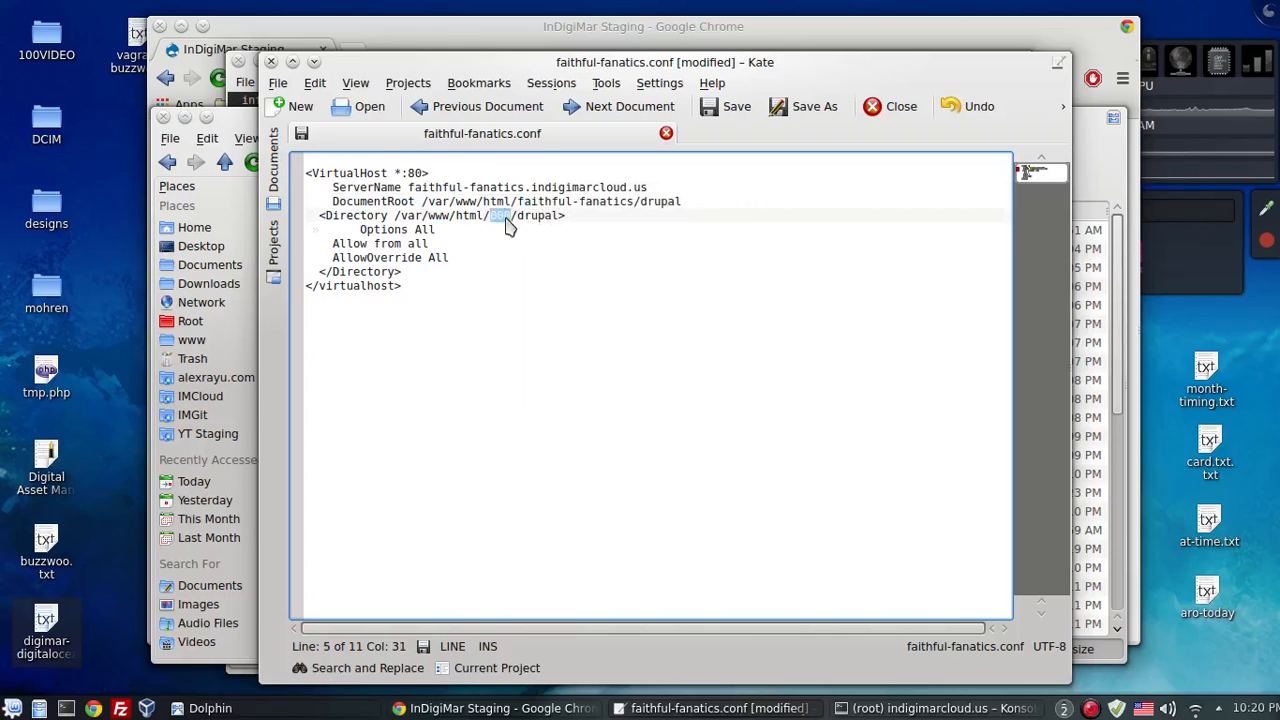
pyautogui.rightClick(508, 218)
pyautogui.click(540, 278)
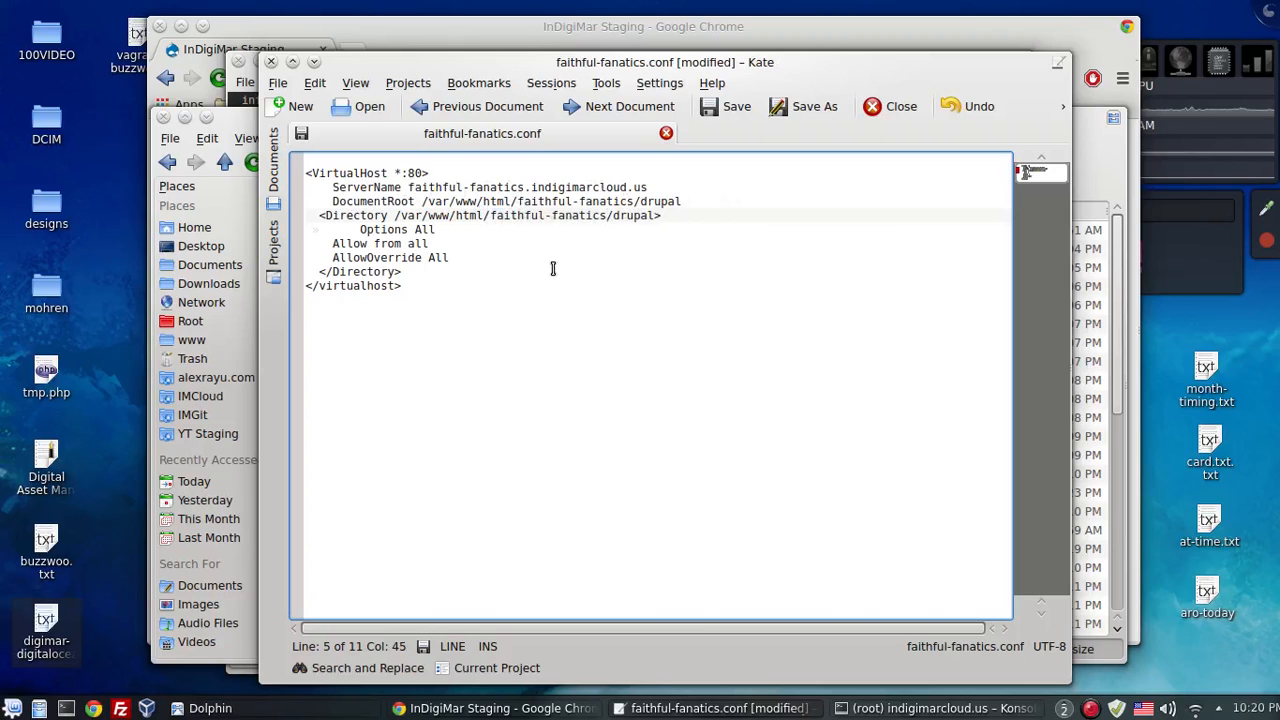
pyautogui.hotkey('ctrl', 's')
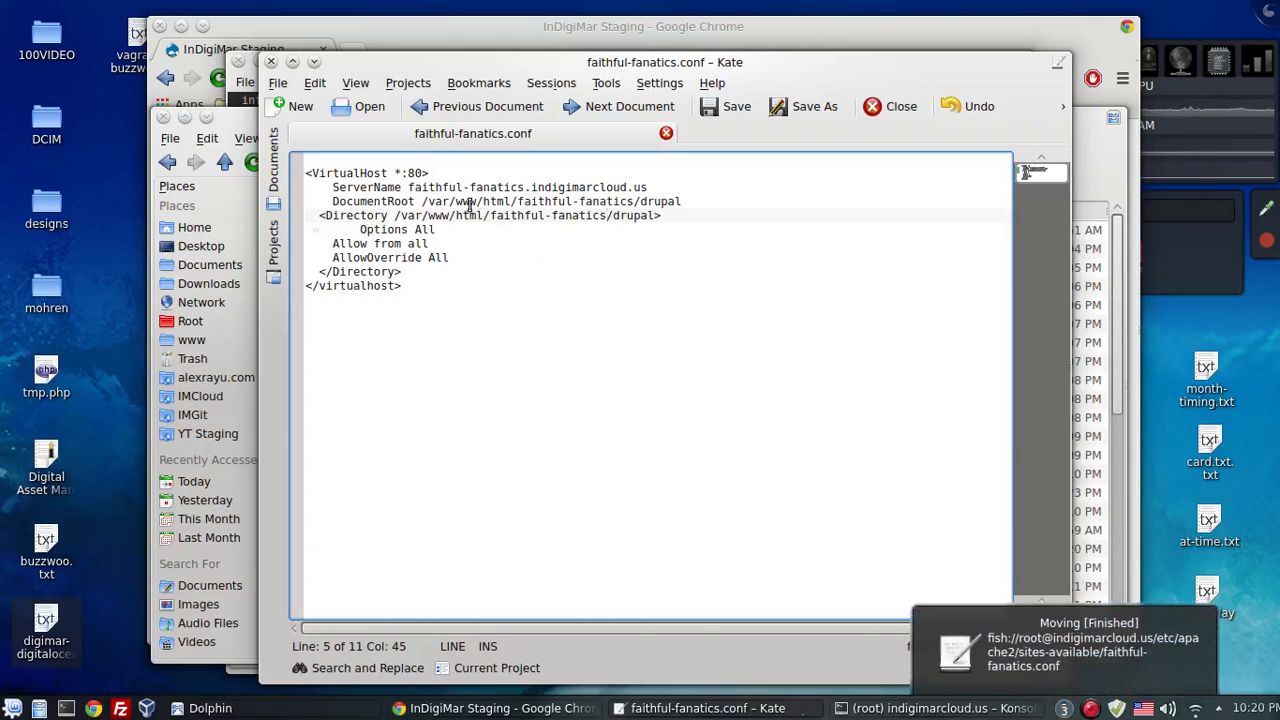
pyautogui.click(272, 63)
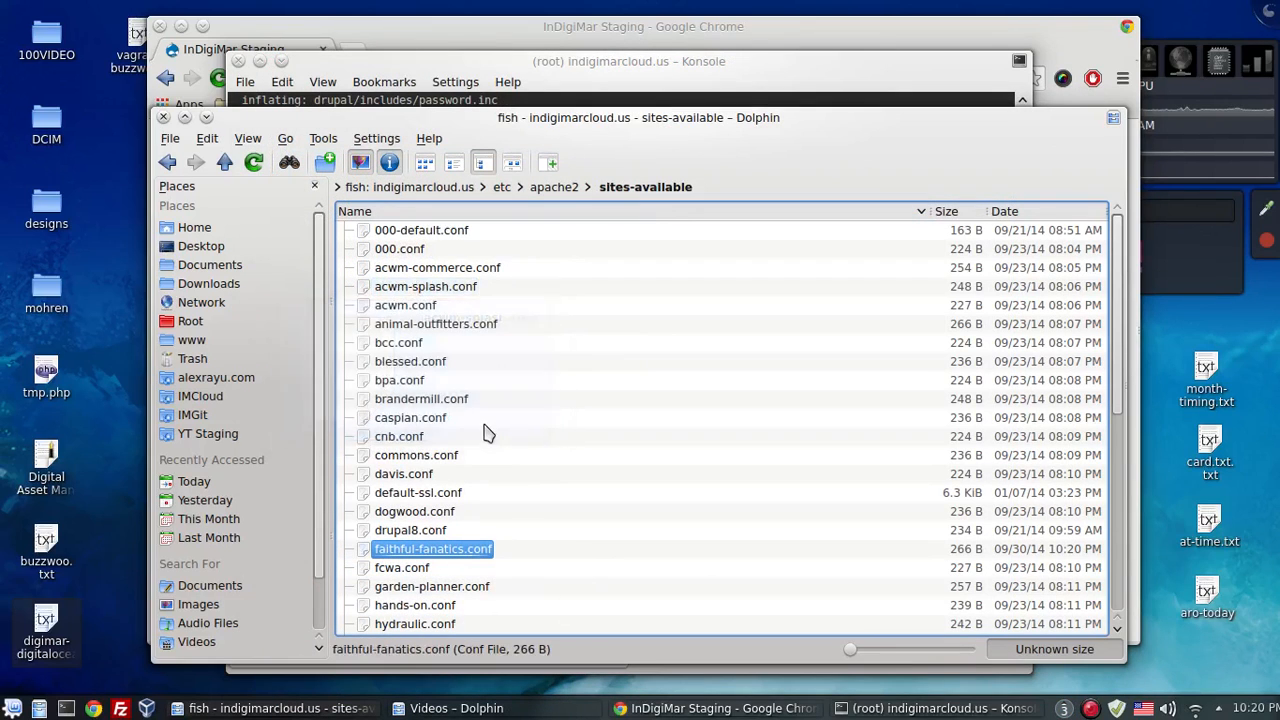
# - Split the Dolphin view to show sites-enabled beside sites-available, and link faithful-fanatics.conf into sites-enabled
pyautogui.click(552, 164)
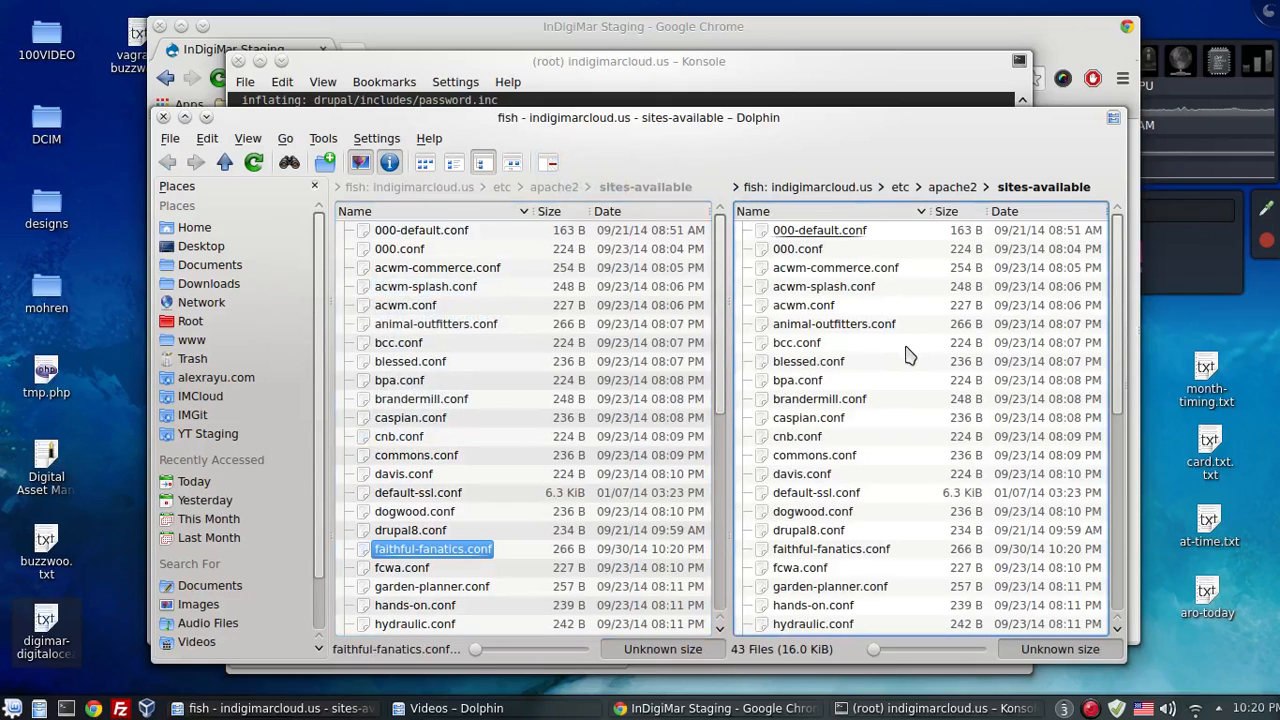
pyautogui.scroll(-4, 908, 355)
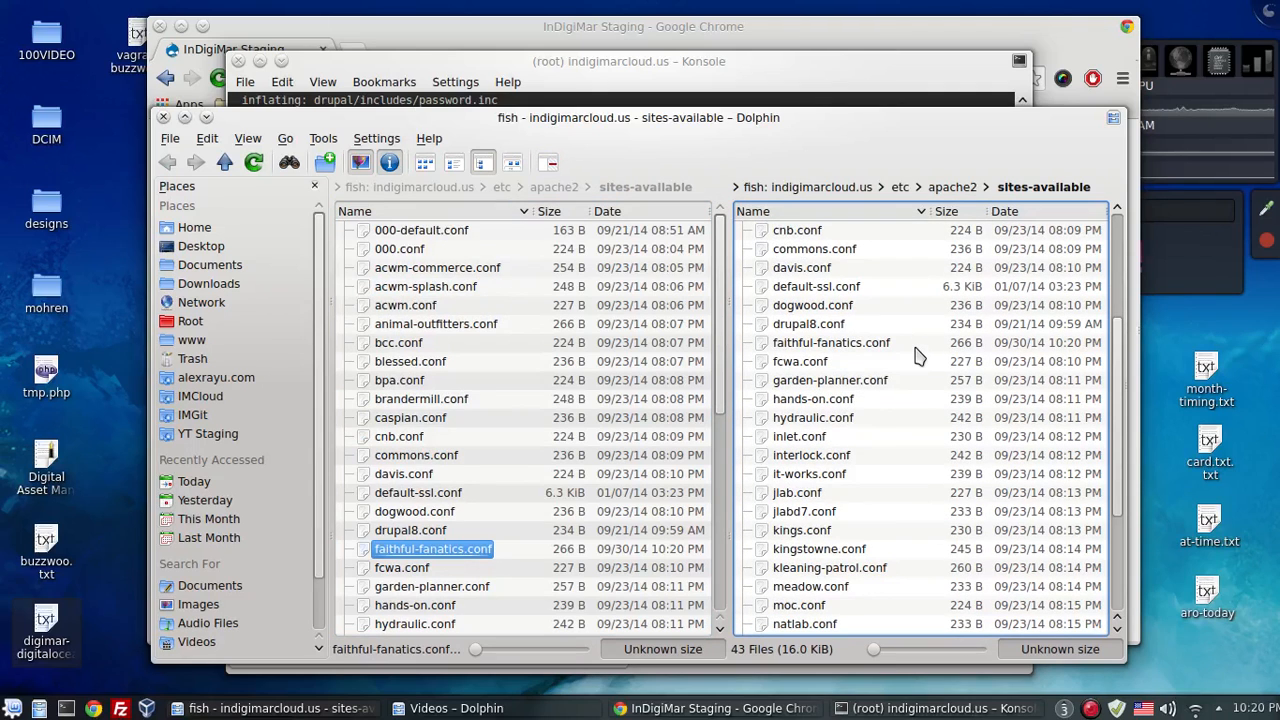
pyautogui.click(952, 187)
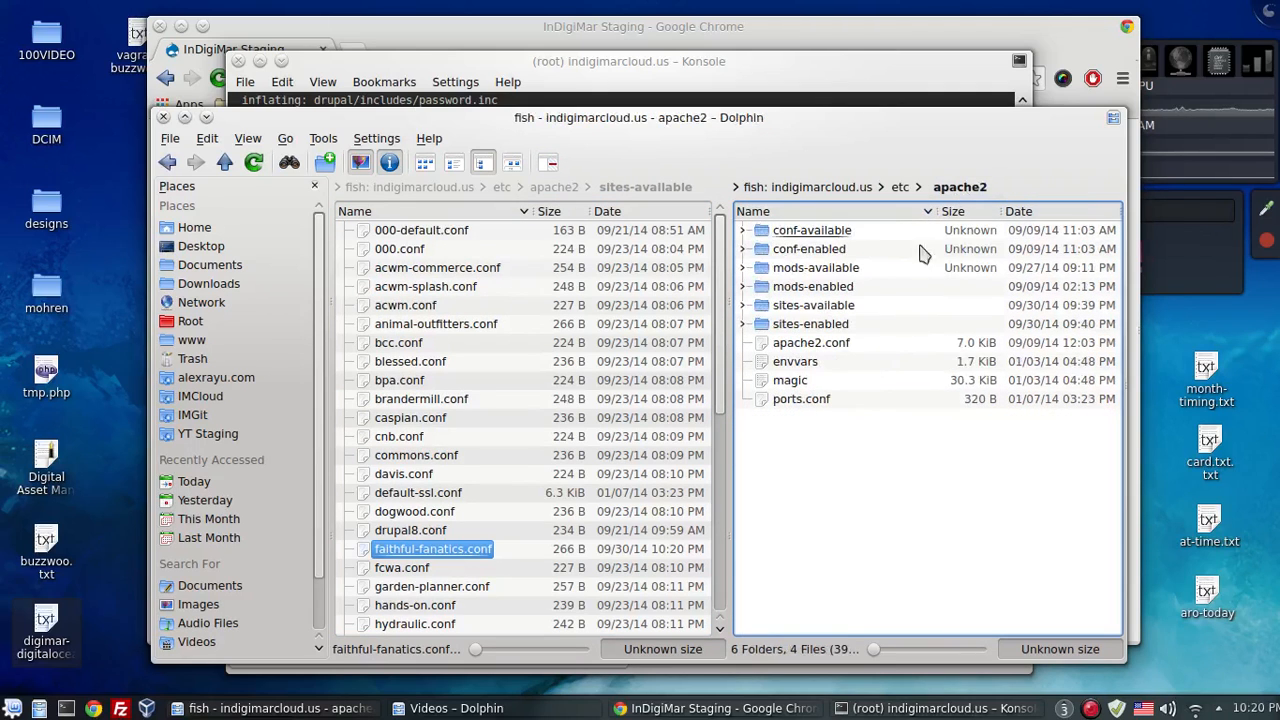
pyautogui.click(828, 325)
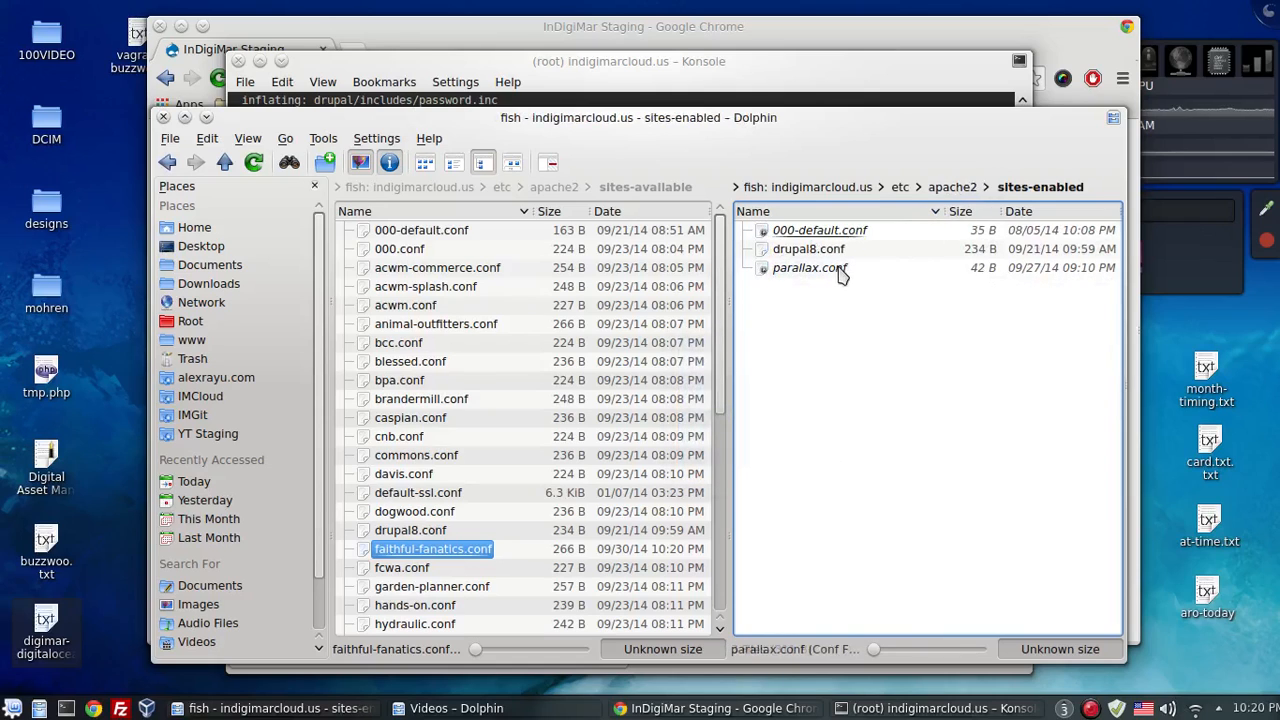
pyautogui.moveTo(840, 270); pyautogui.dragTo(840, 255)
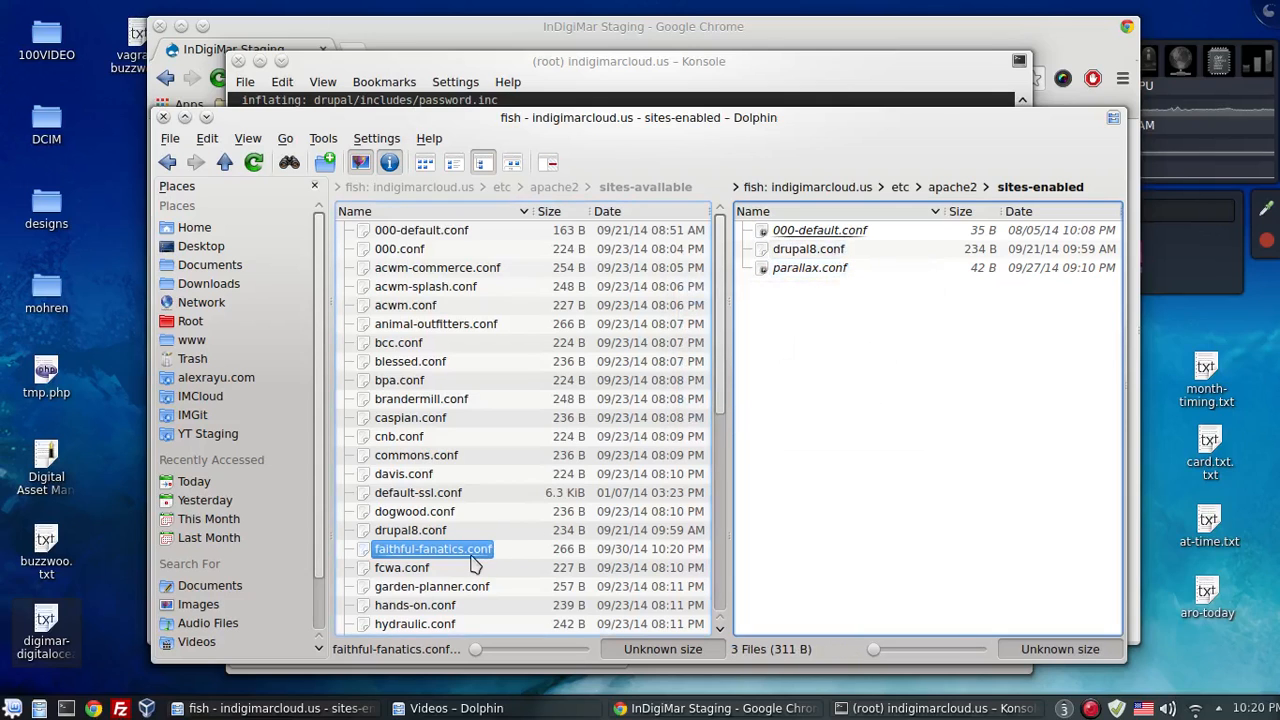
pyautogui.moveTo(475, 552); pyautogui.dragTo(850, 462)
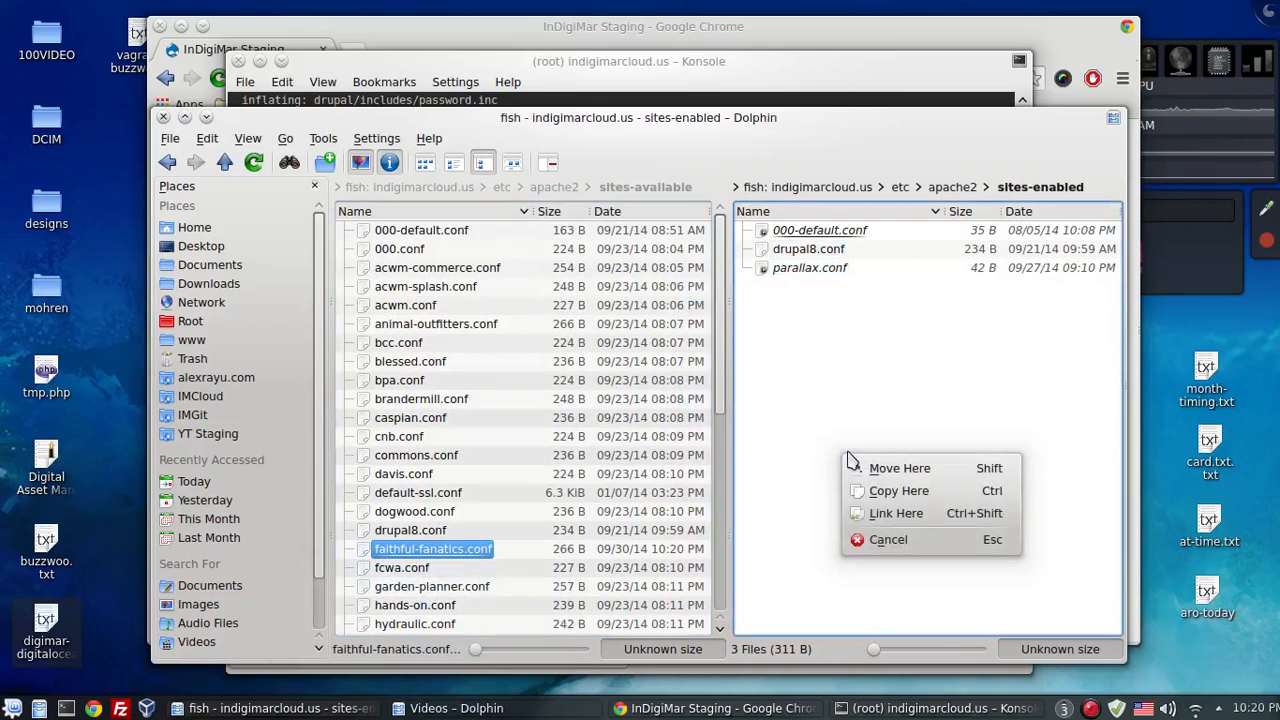
pyautogui.click(887, 522)
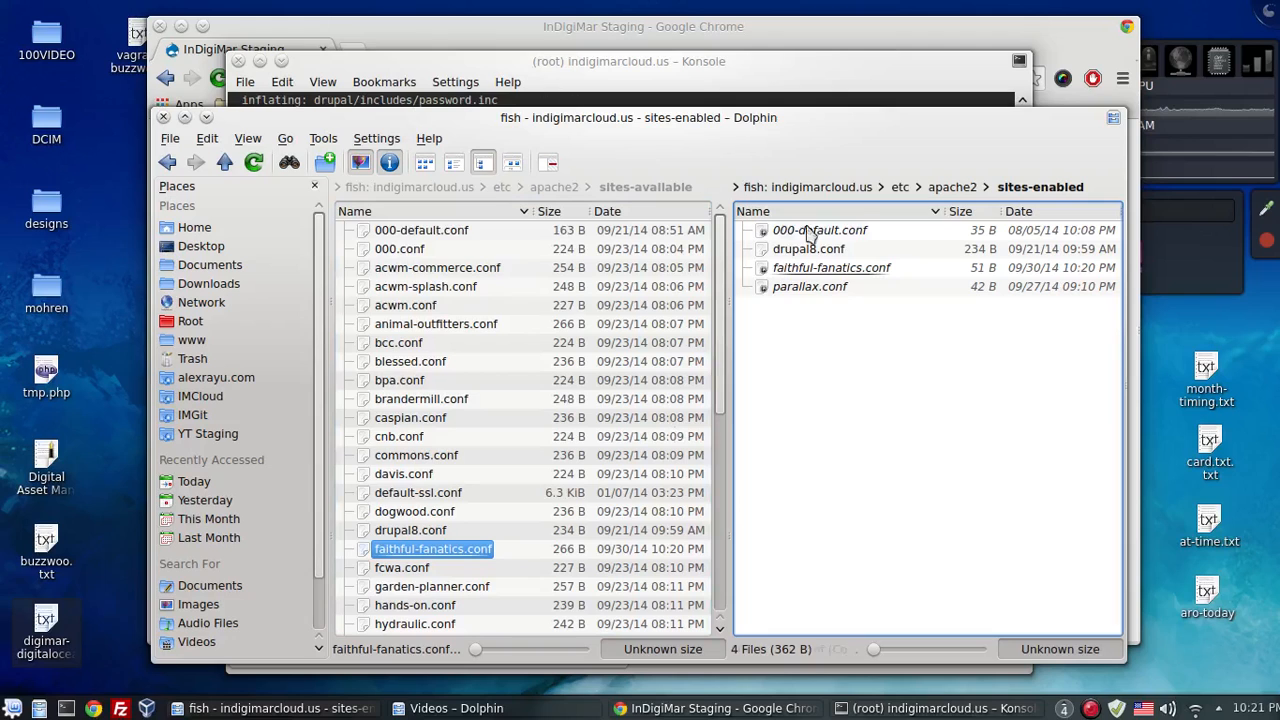
pyautogui.moveTo(810, 288); pyautogui.dragTo(750, 345)
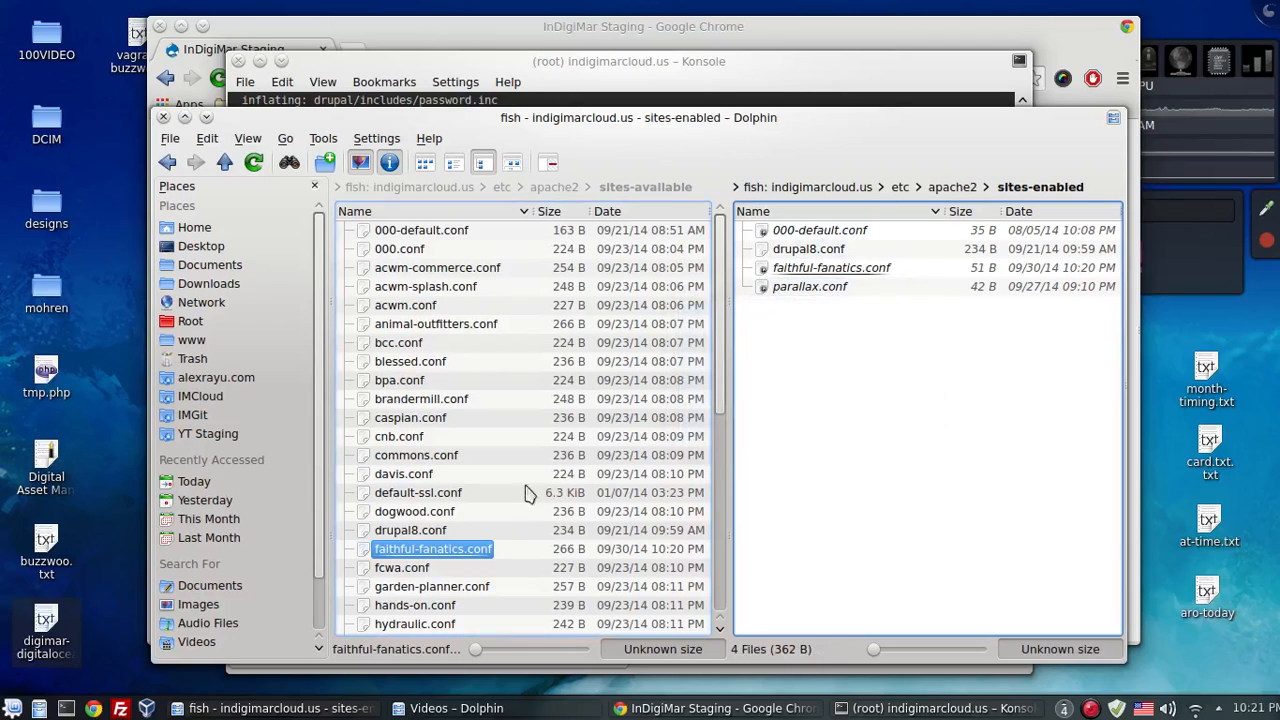
# - Restart the server with service apache2 restart in Konsole and switch to the InDigiMar Staging page in Chrome
pyautogui.click(740, 80)
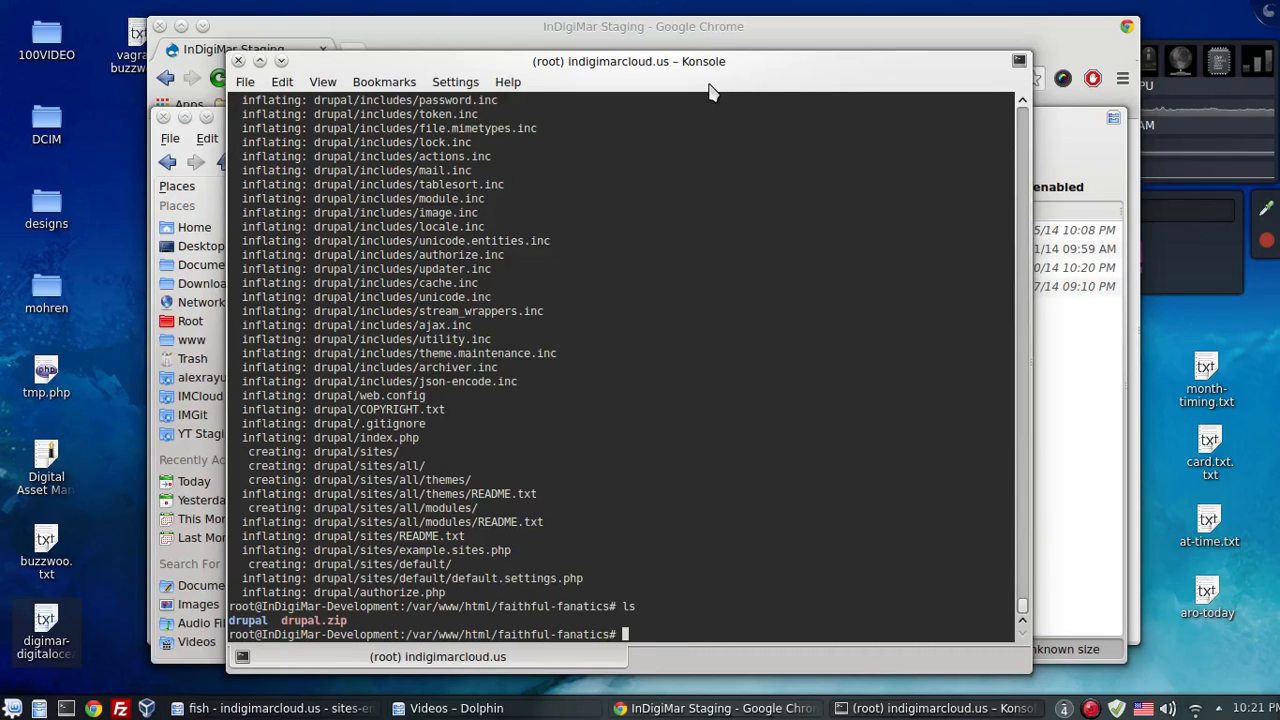
pyautogui.write('service apache2 restart')
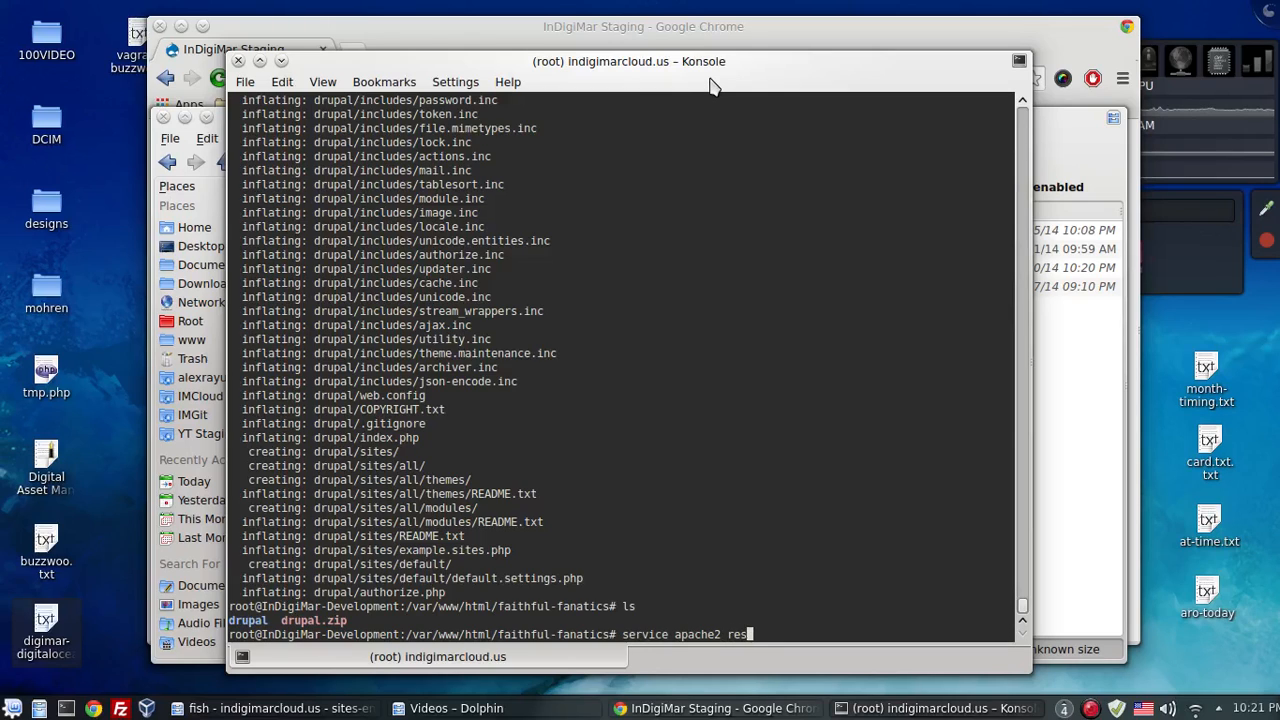
pyautogui.press('Return')
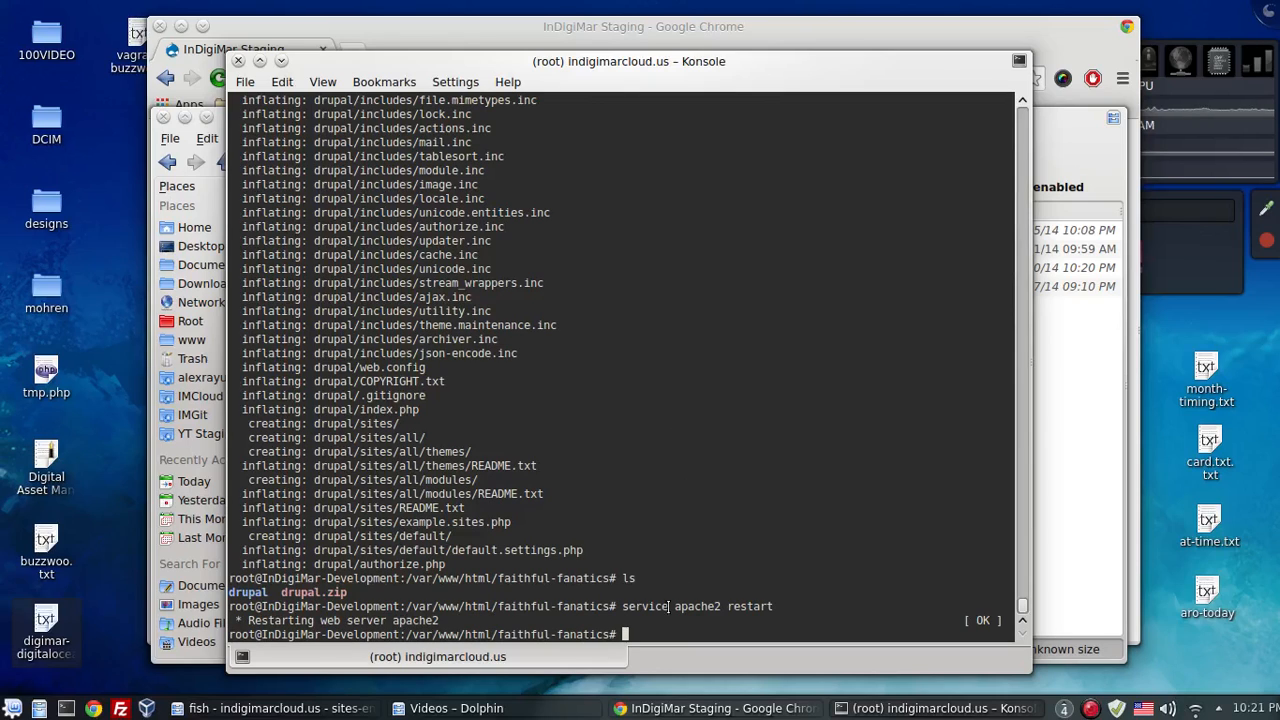
pyautogui.click(679, 708)
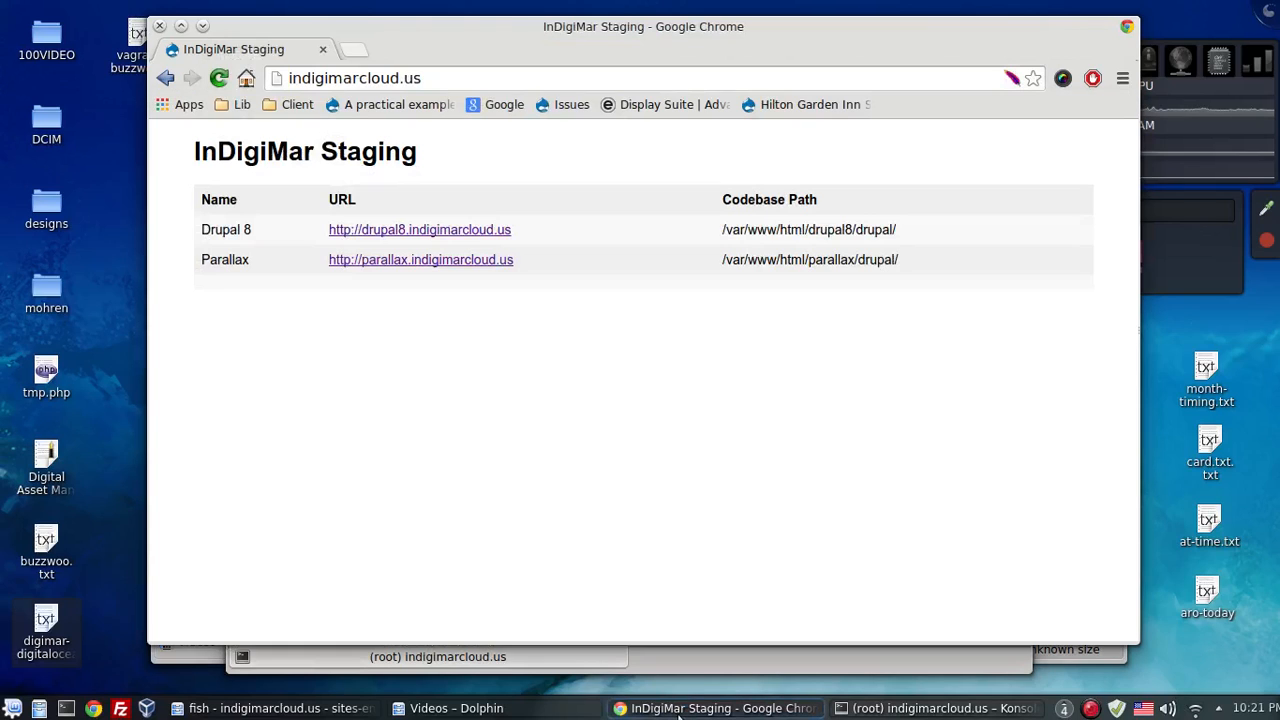
# - Copy the indigimarcloud.us address and, in a new tab, enter faithful-fanatics. followed by the copied address
pyautogui.click(422, 80)
pyautogui.hotkey('ctrl', 'c')
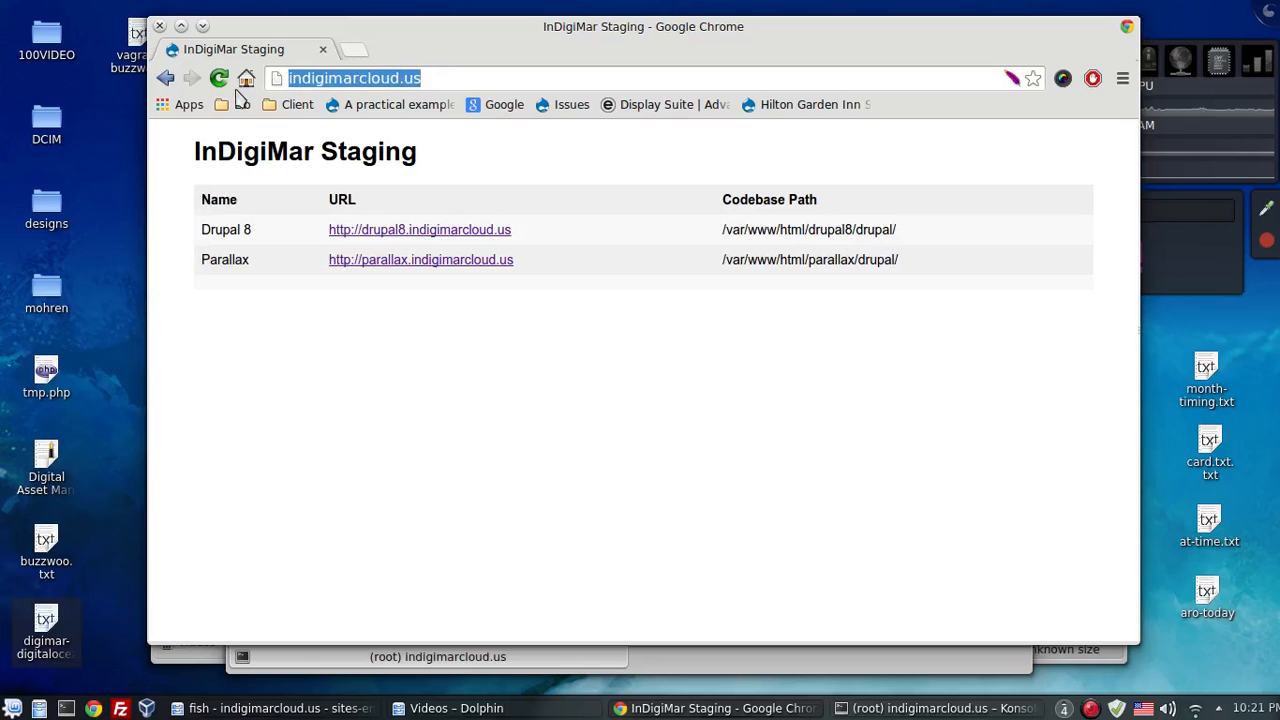
pyautogui.click(352, 50)
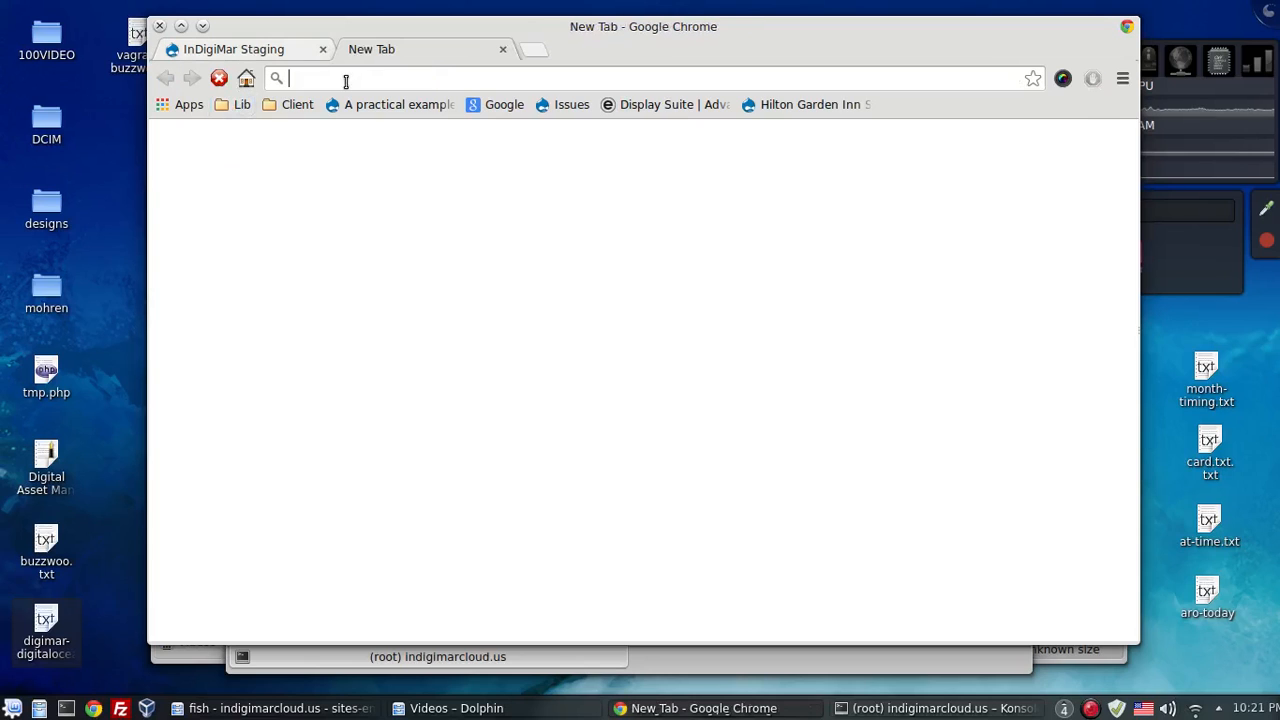
pyautogui.write('faith')
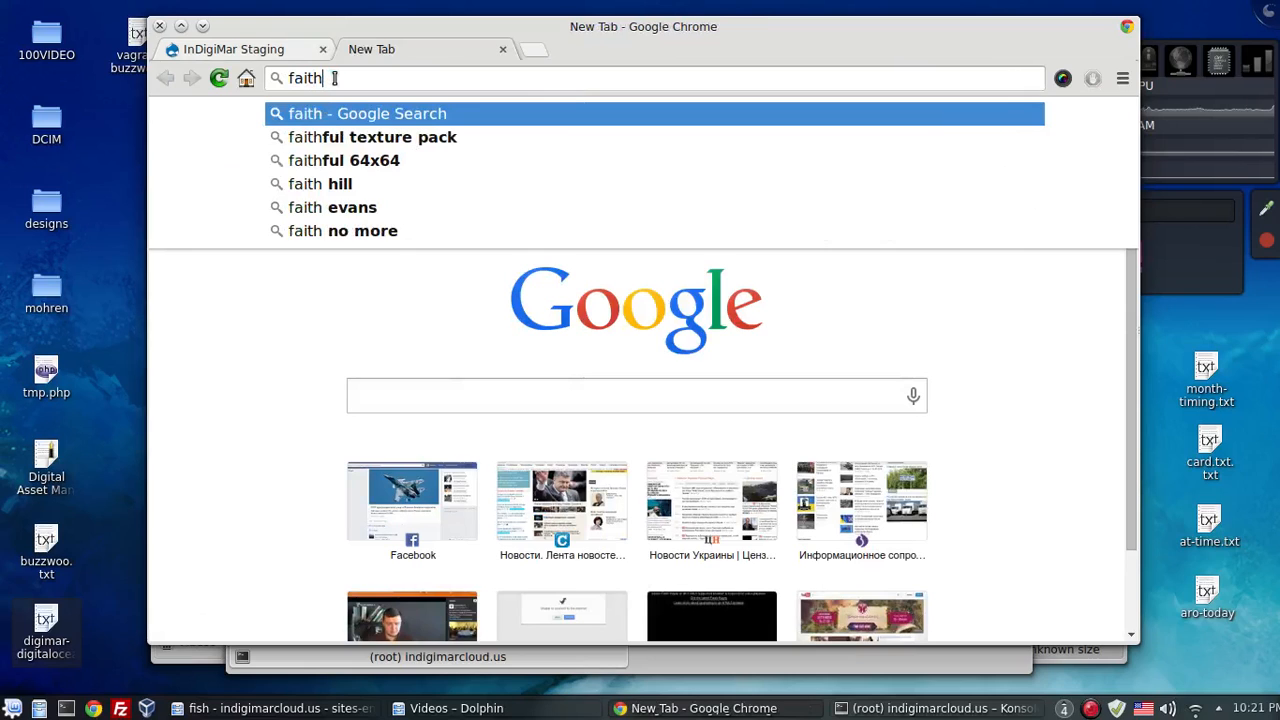
pyautogui.write('ful')
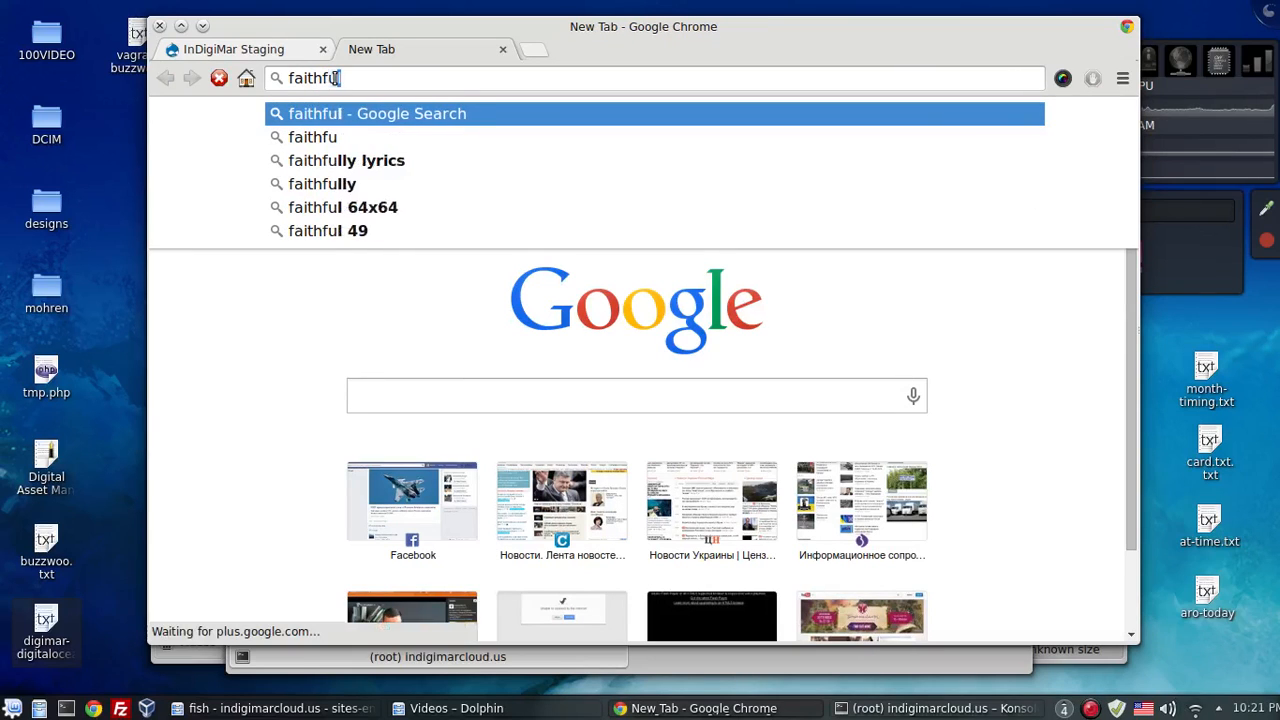
pyautogui.write('-fan')
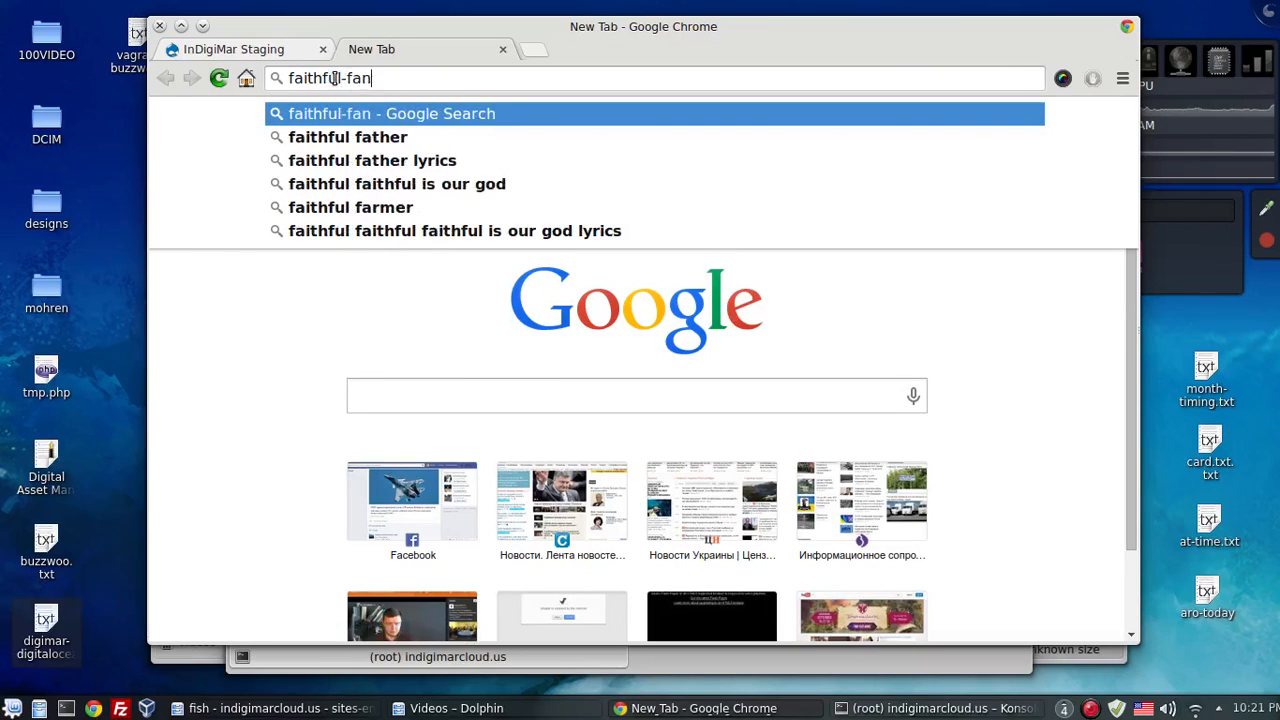
pyautogui.write('atics/')
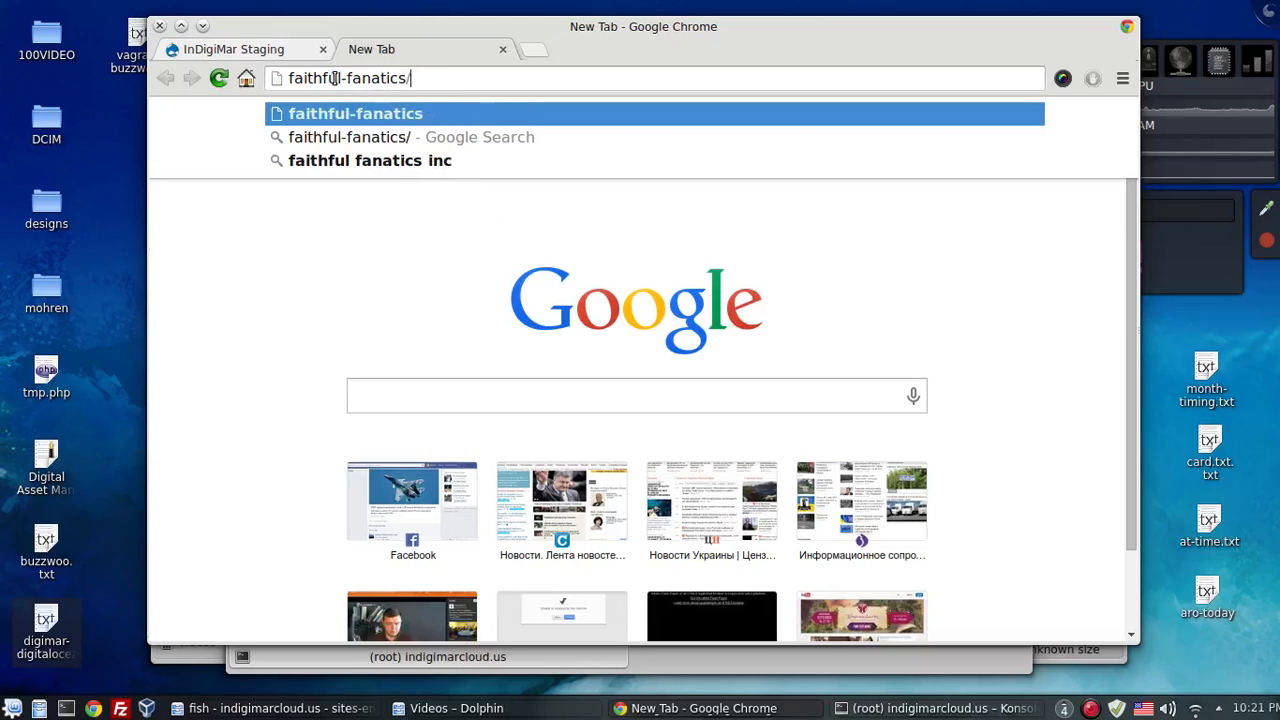
pyautogui.press('BackSpace')
pyautogui.write('.')
pyautogui.hotkey('ctrl', 'v')
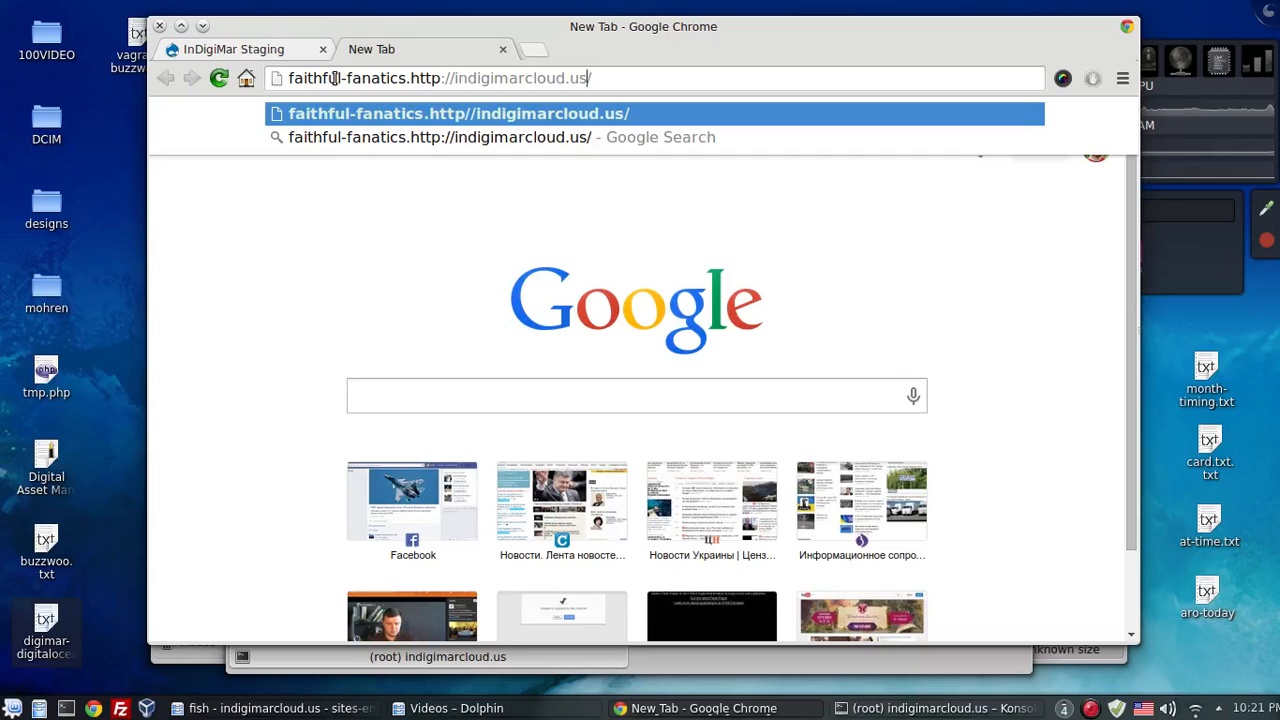
pyautogui.press('BackSpace')
pyautogui.press('BackSpace')
pyautogui.press('BackSpace')
pyautogui.press('BackSpace')
pyautogui.press('BackSpace')
pyautogui.press('BackSpace')
pyautogui.press('BackSpace')
pyautogui.press('BackSpace')
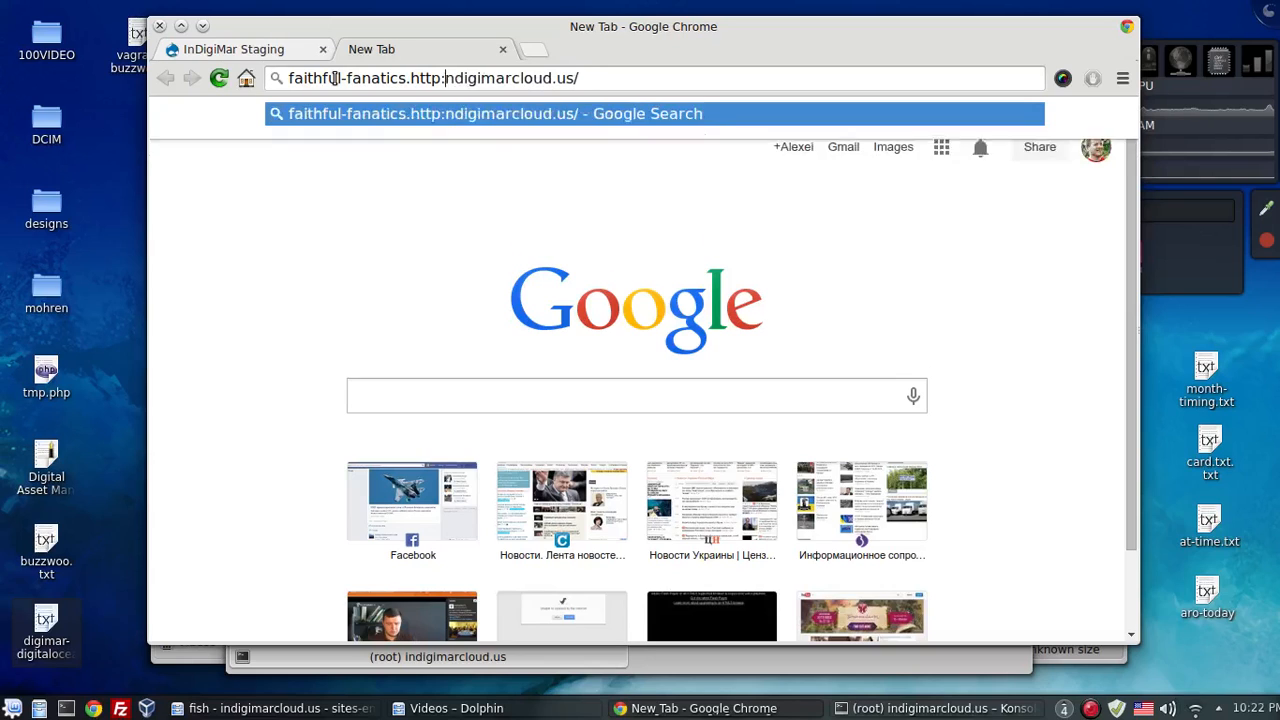
pyautogui.press('Return')
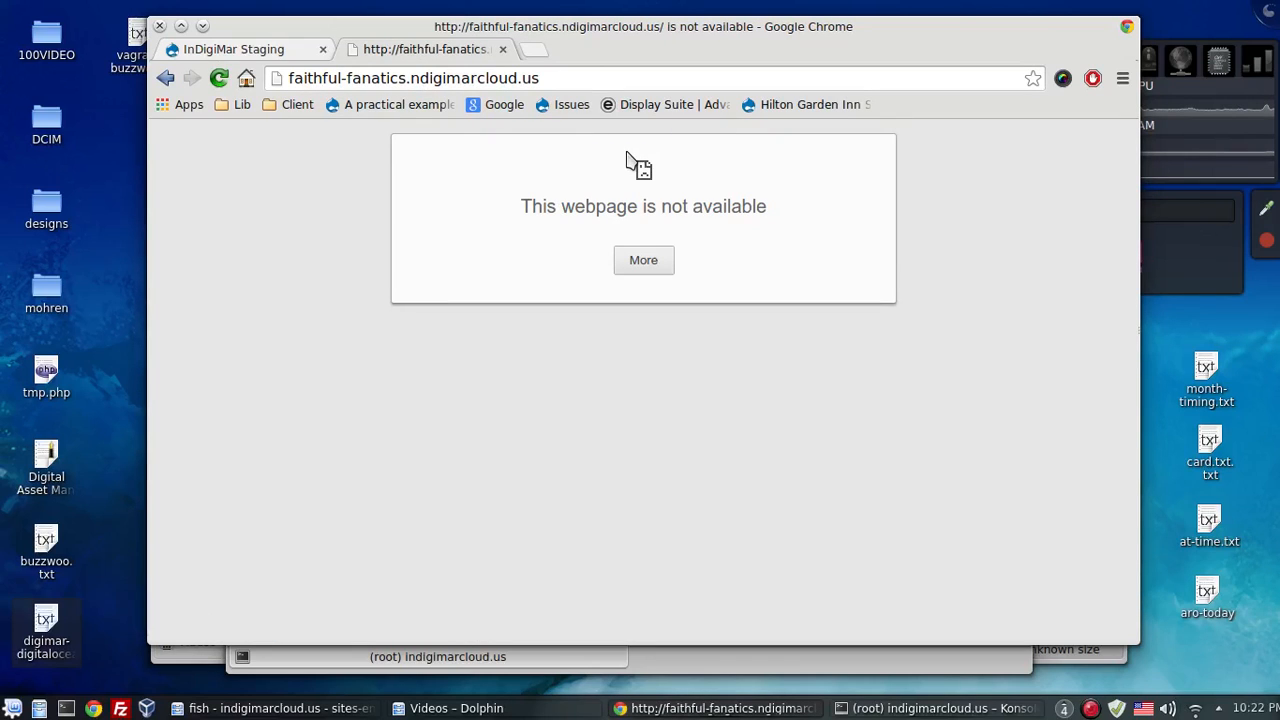
# - Correct the address to faithful-fanatics.indigimarcloud.us, load it, and look over the Commerce Kickstart 2 welcome page
pyautogui.click(413, 76)
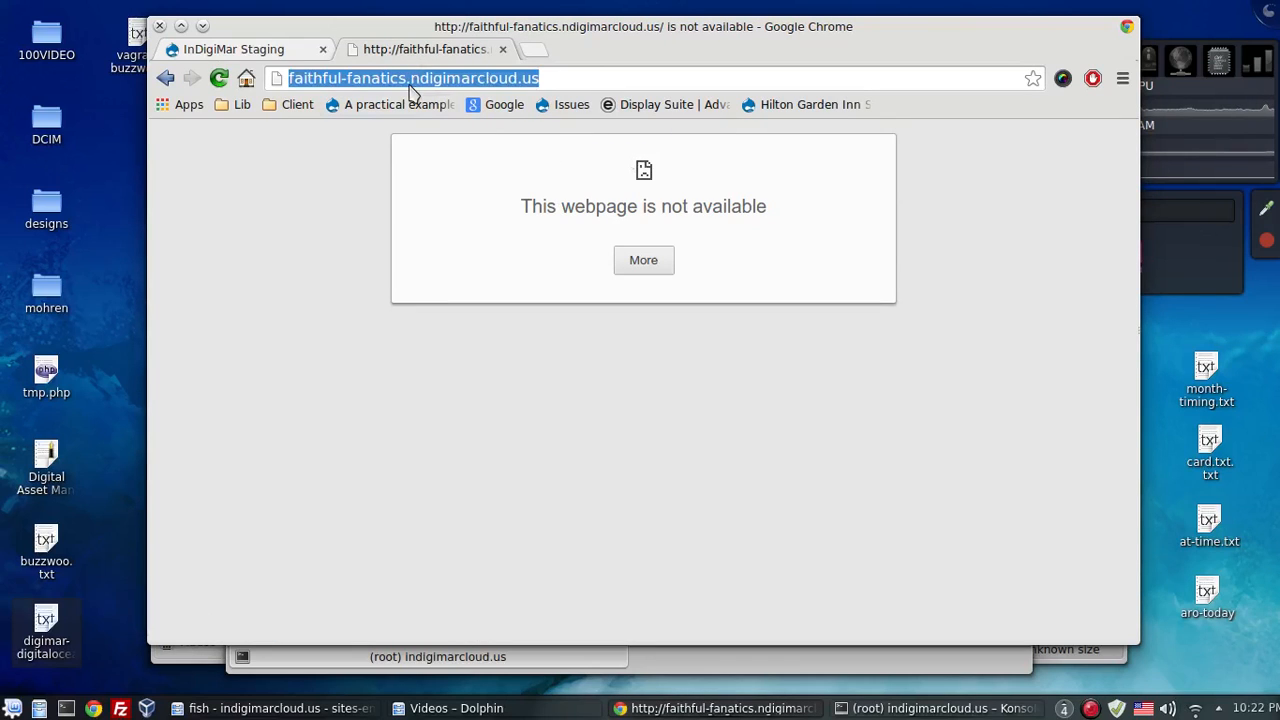
pyautogui.click(411, 80)
pyautogui.write('i')
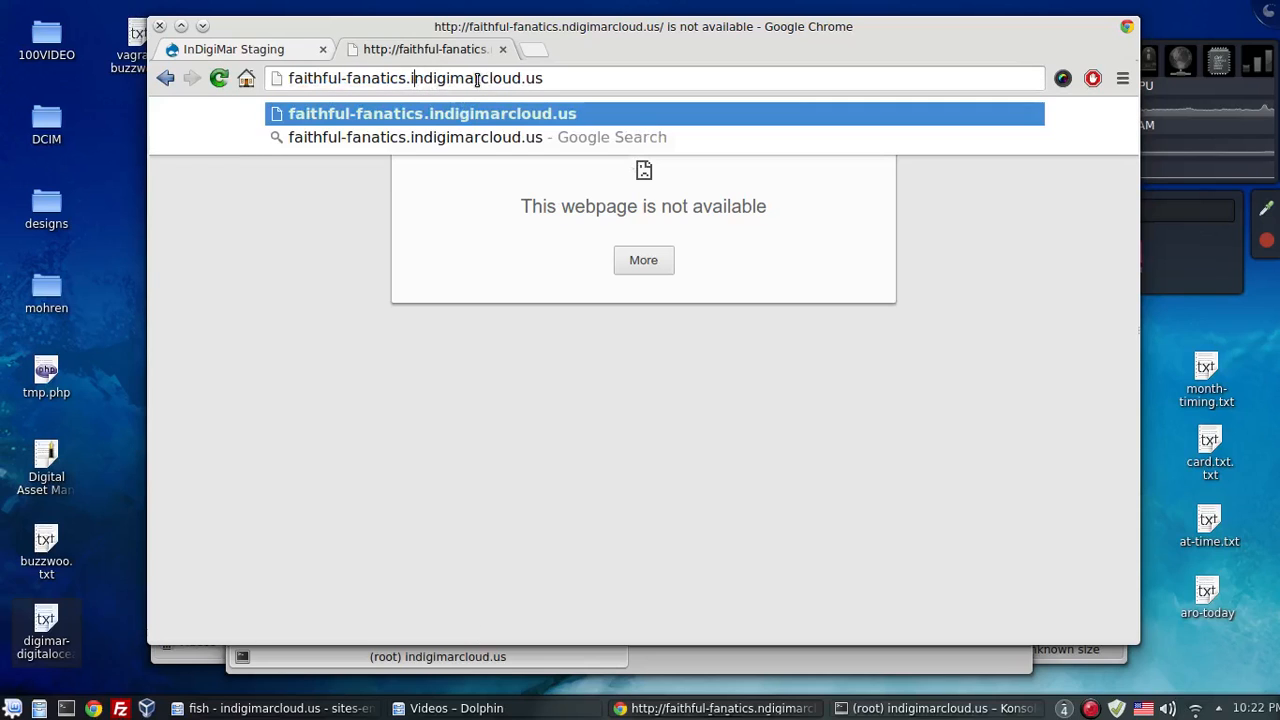
pyautogui.press('Return')
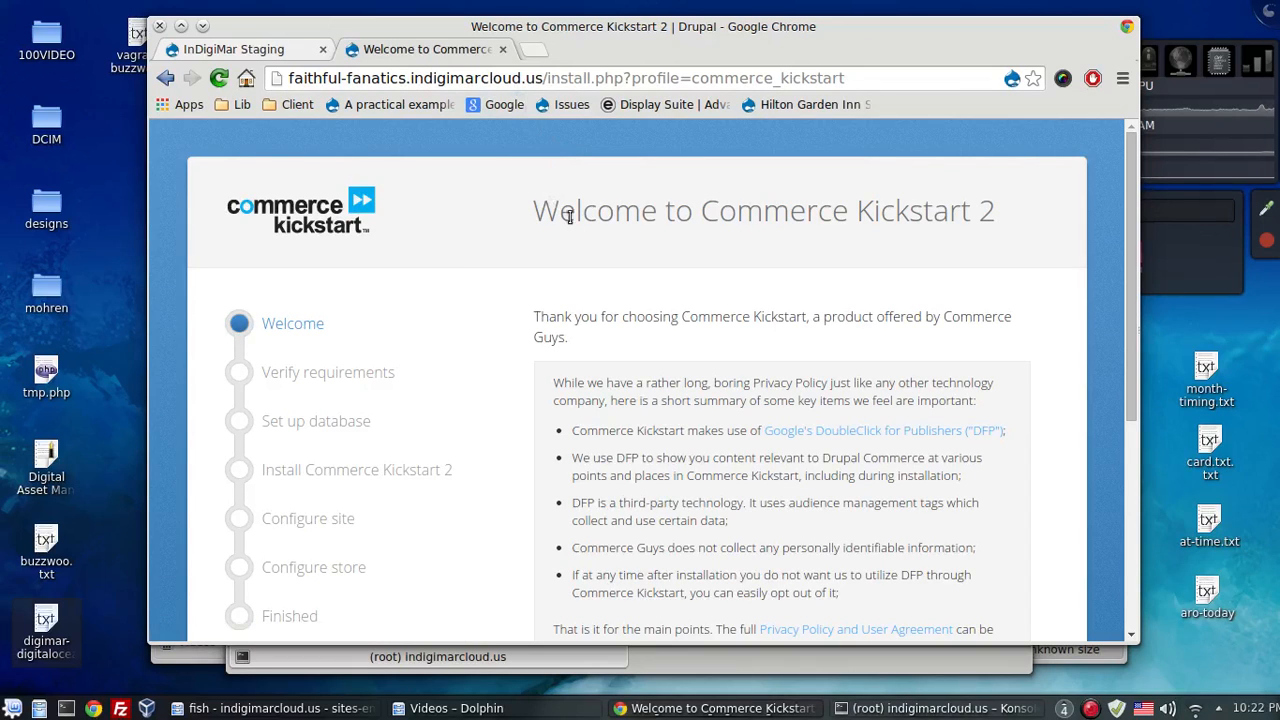
pyautogui.scroll(-2, 688, 520)
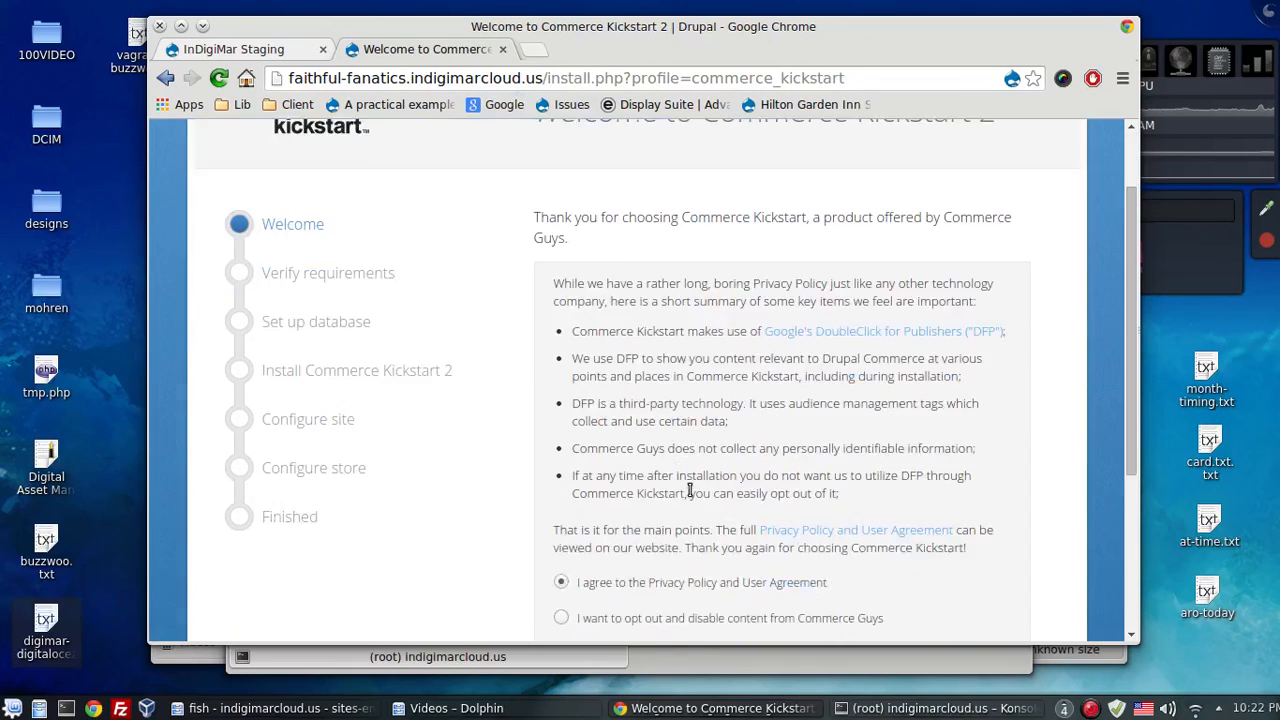
pyautogui.scroll(2, 686, 492)
# - Open indigimarcloud.us/phpmyadmin in a new tab and log in with the saved credentials
pyautogui.click(536, 51)
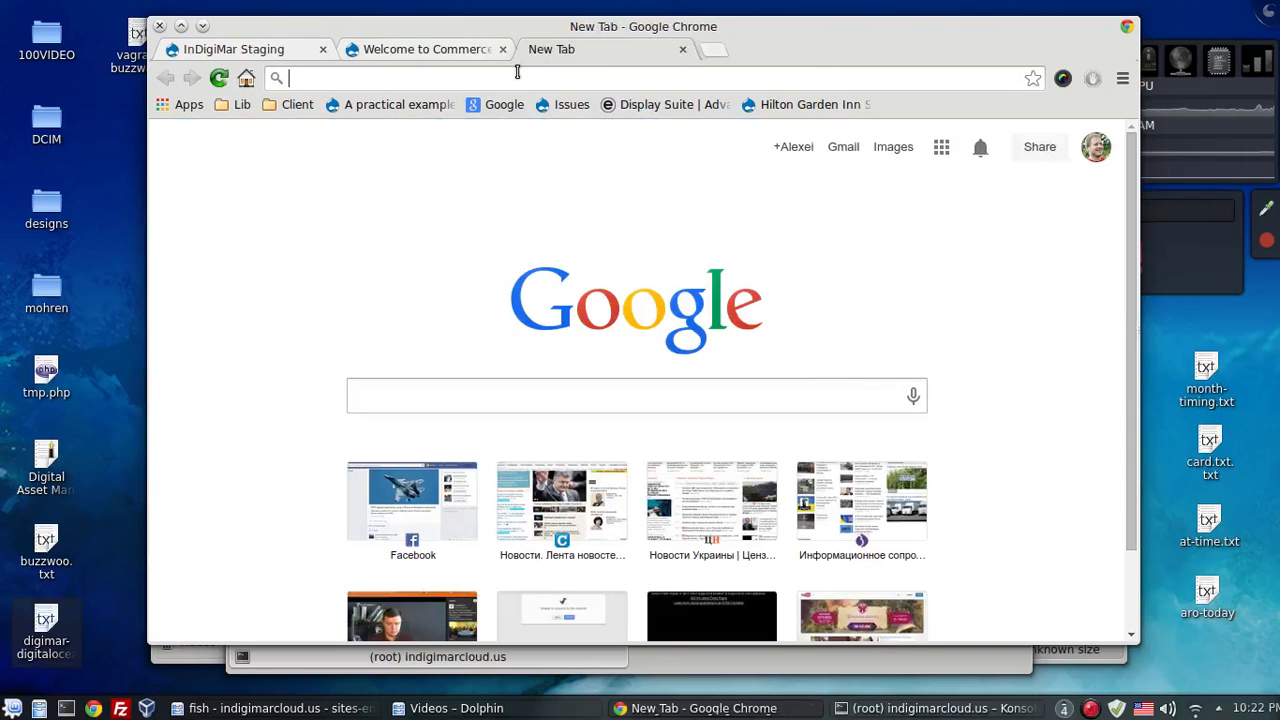
pyautogui.write('in')
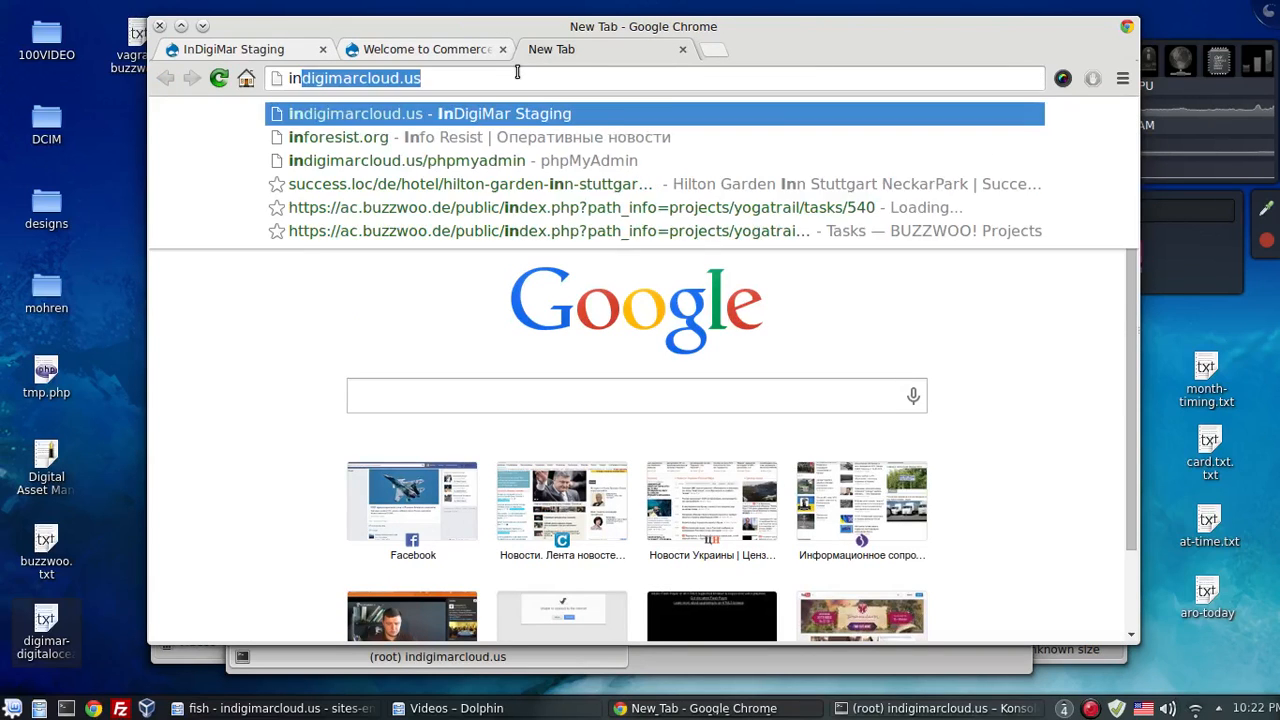
pyautogui.click(409, 160)
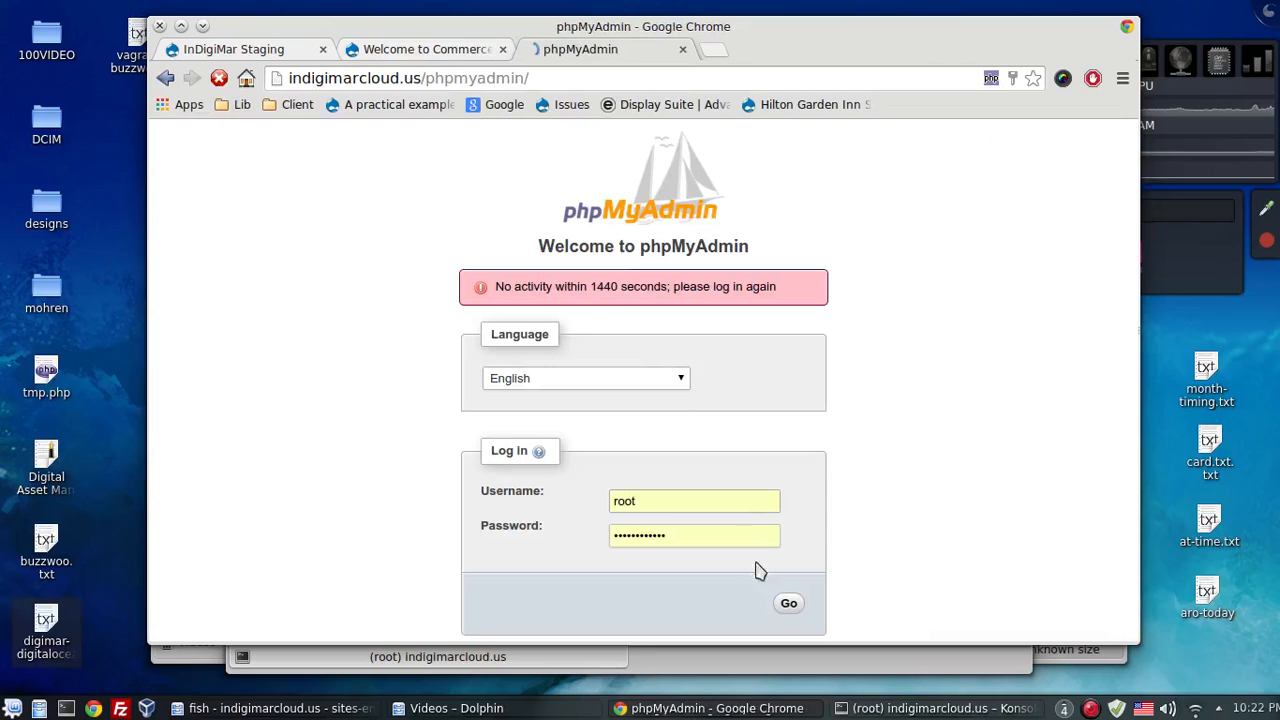
pyautogui.click(791, 603)
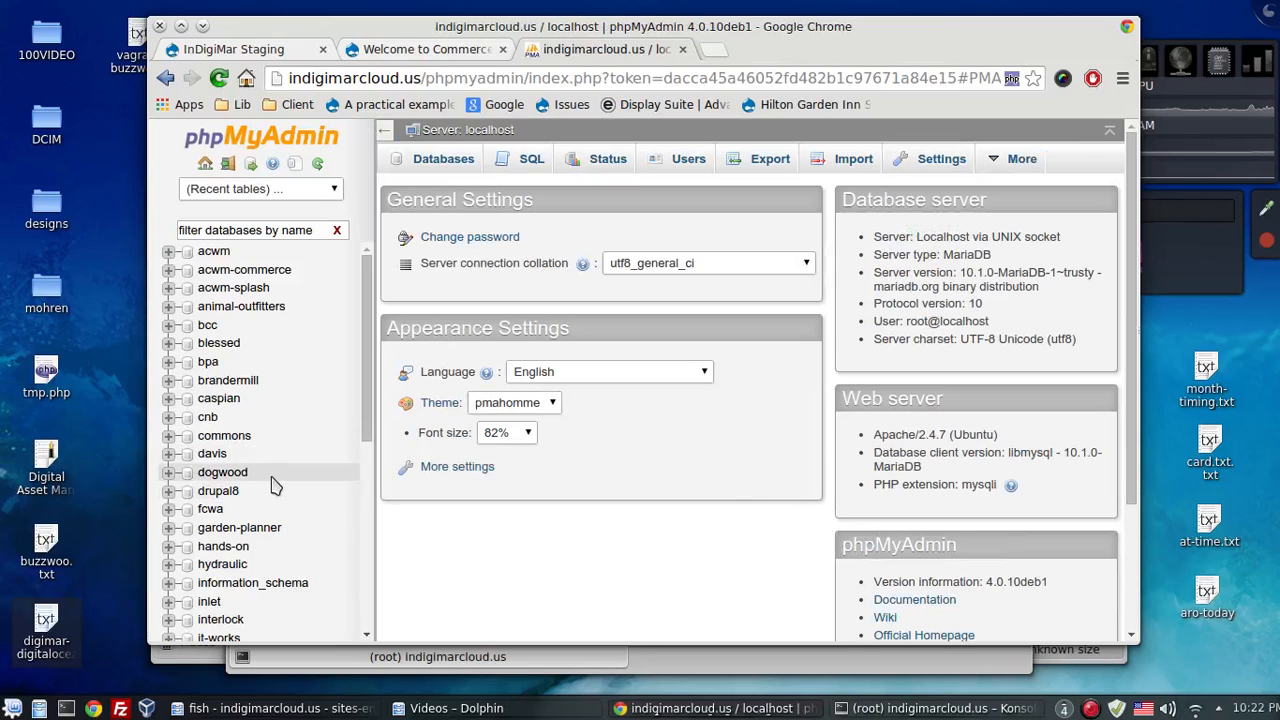
# - Look through the existing databases and create a new database called faithful-fanatic with the default collation
pyautogui.scroll(-4, 275, 485)
pyautogui.scroll(-2, 275, 485)
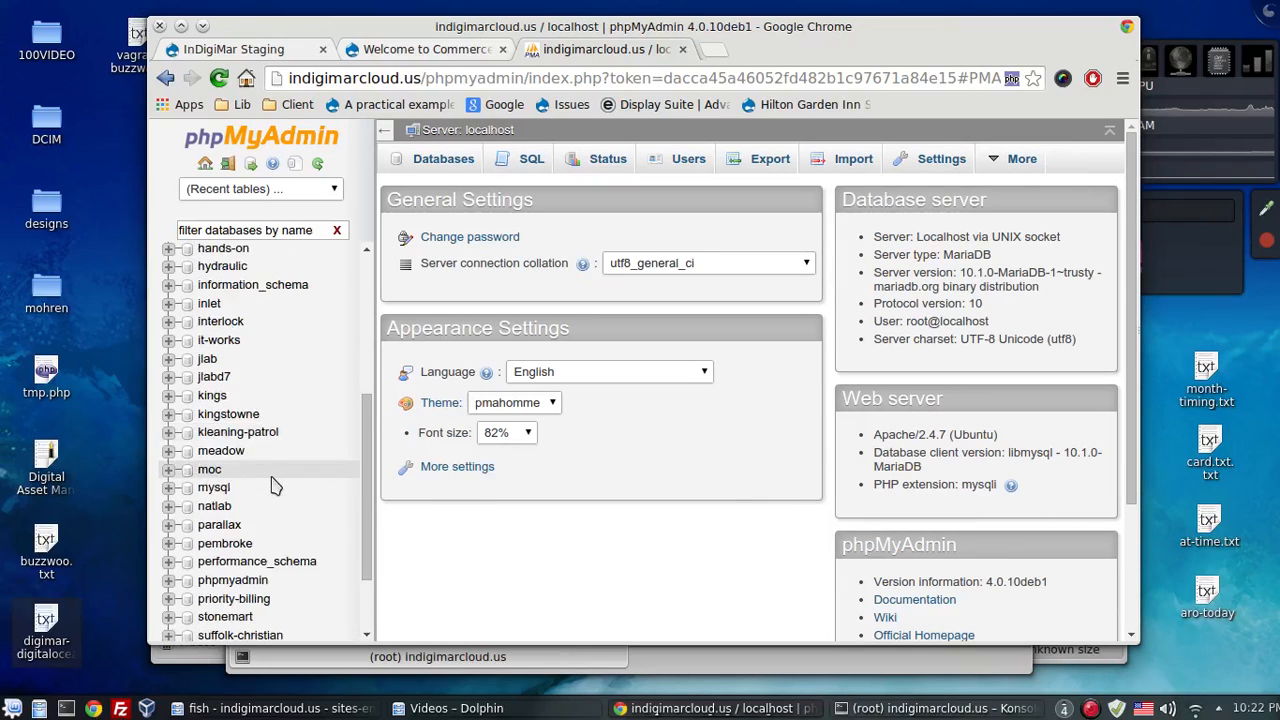
pyautogui.scroll(4, 275, 485)
pyautogui.scroll(2, 274, 483)
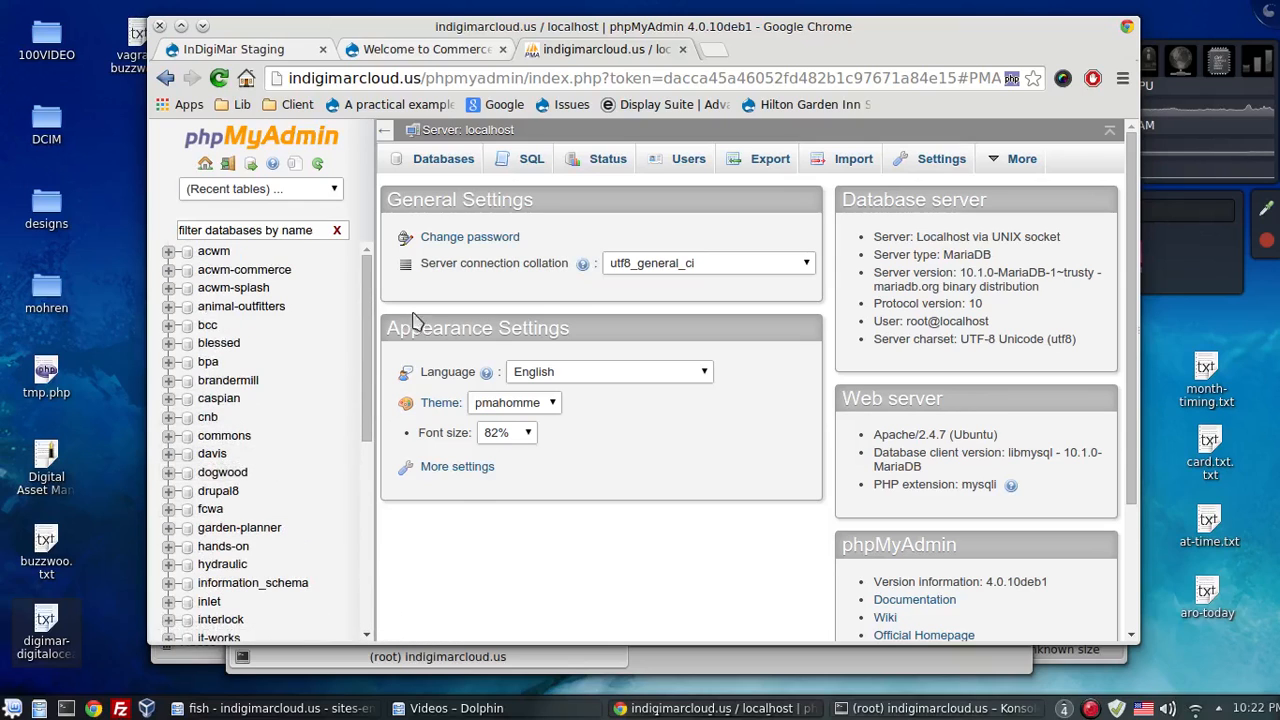
pyautogui.click(452, 160)
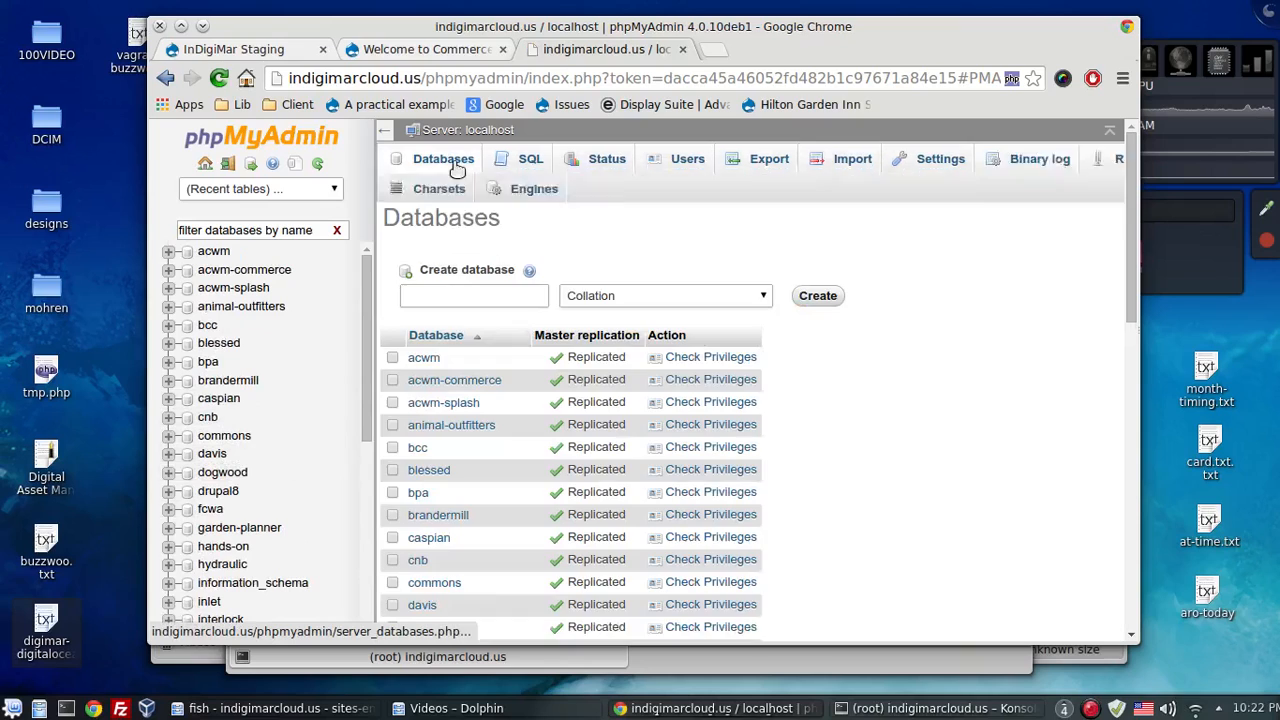
pyautogui.click(491, 294)
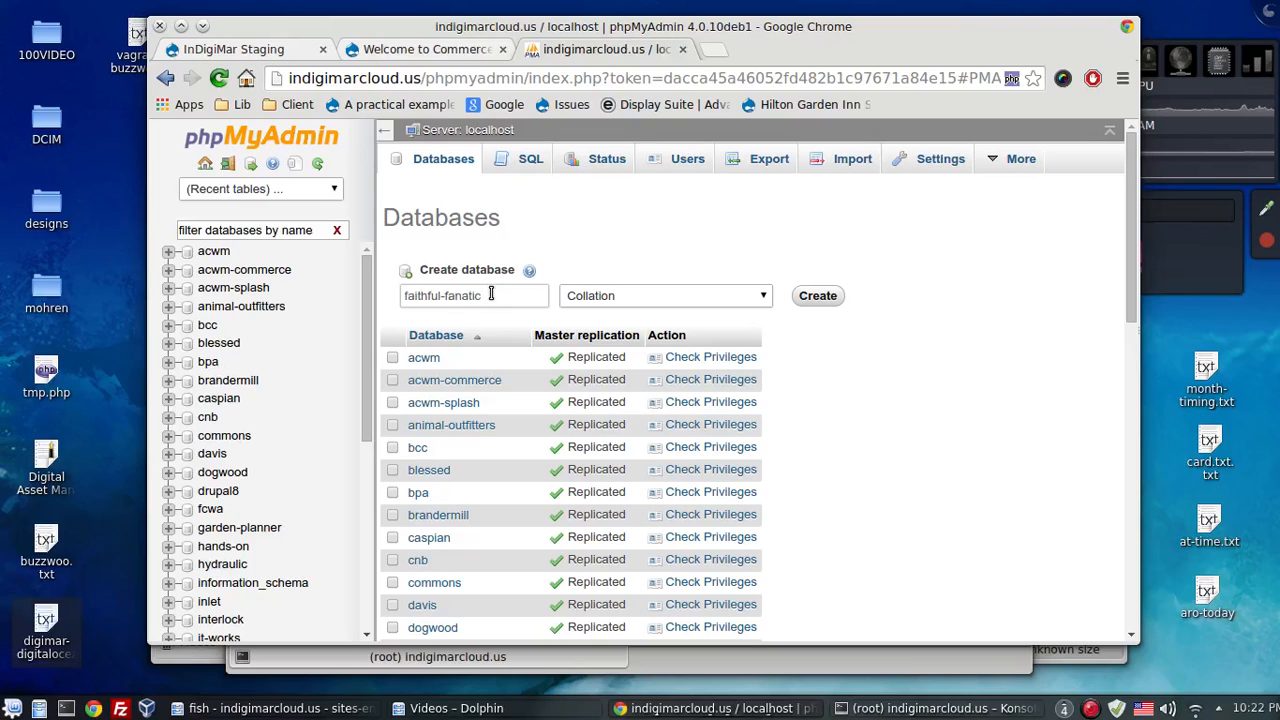
pyautogui.click(818, 297)
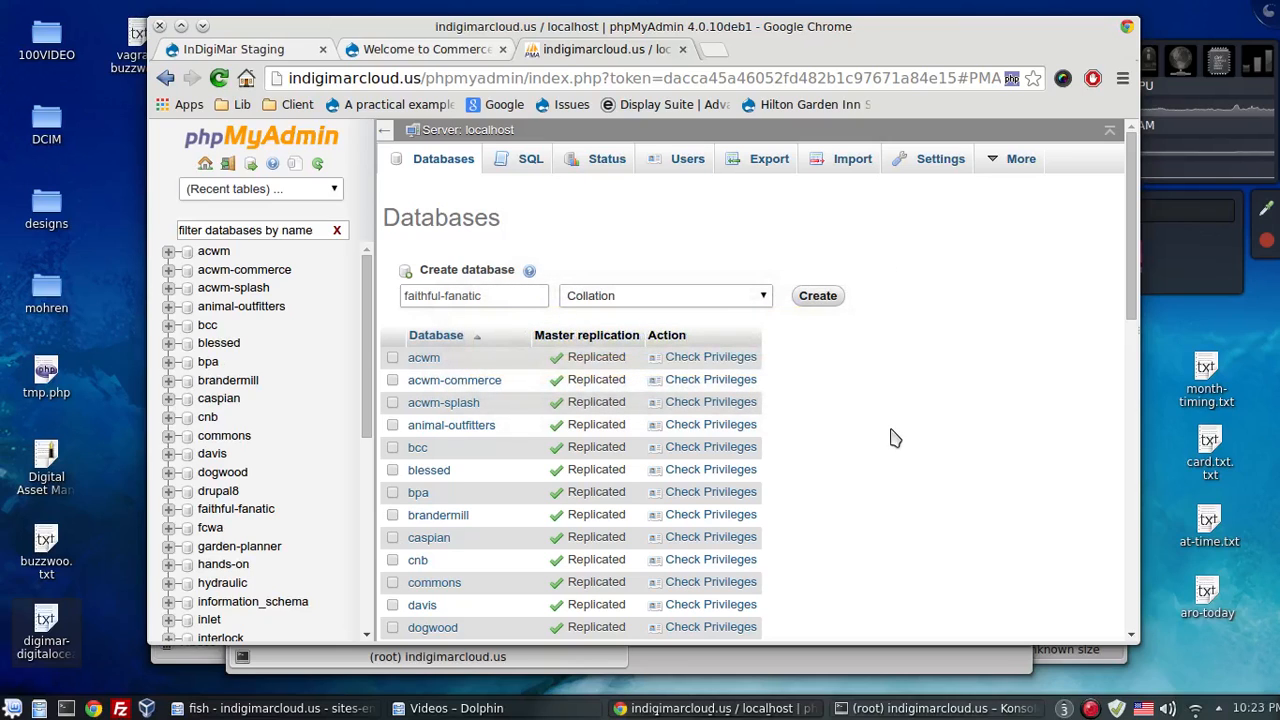
# - Open the faithful-fanatic database, look over its import options, and close phpMyAdmin
pyautogui.scroll(-5, 895, 438)
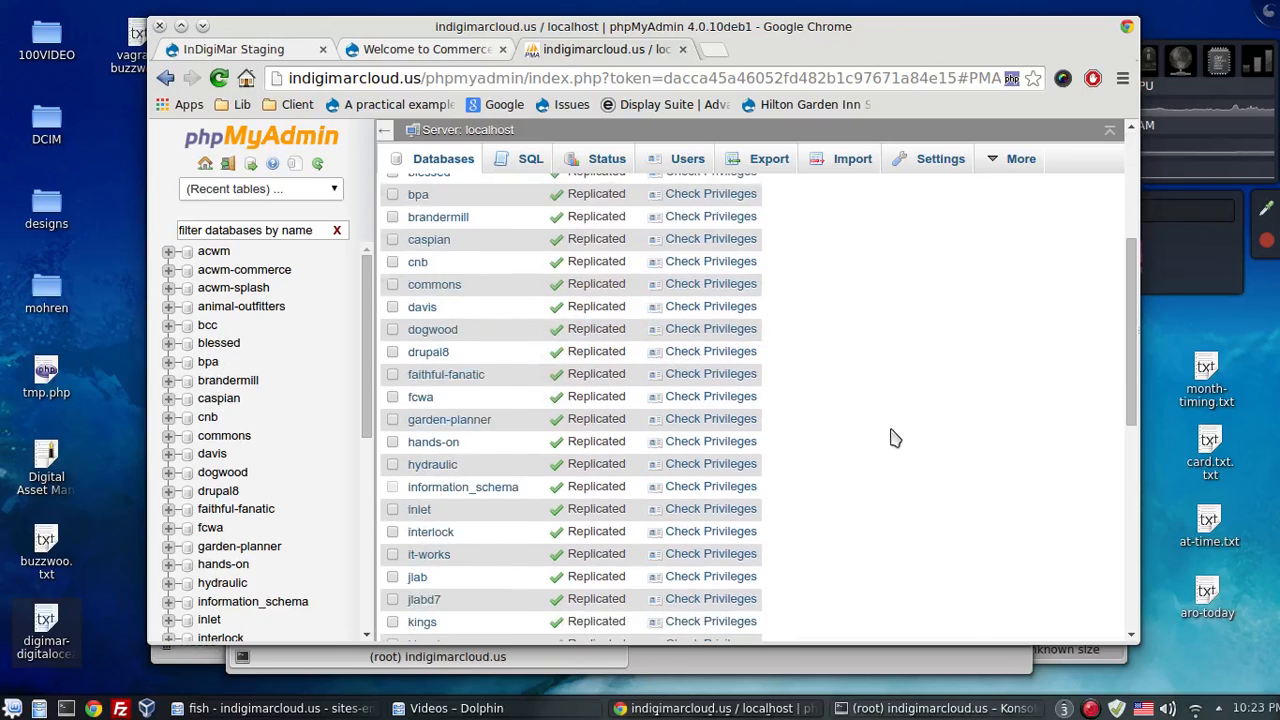
pyautogui.scroll(2, 894, 437)
pyautogui.scroll(1, 870, 427)
pyautogui.scroll(-2, 869, 427)
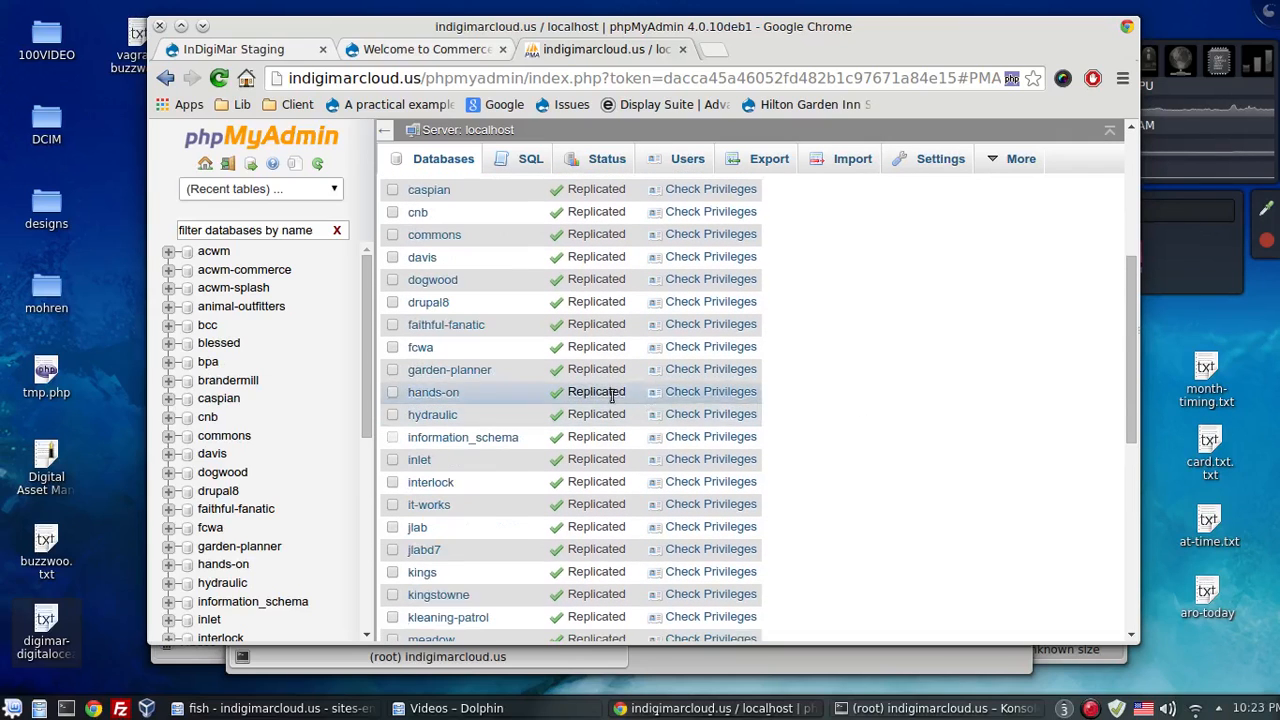
pyautogui.click(464, 327)
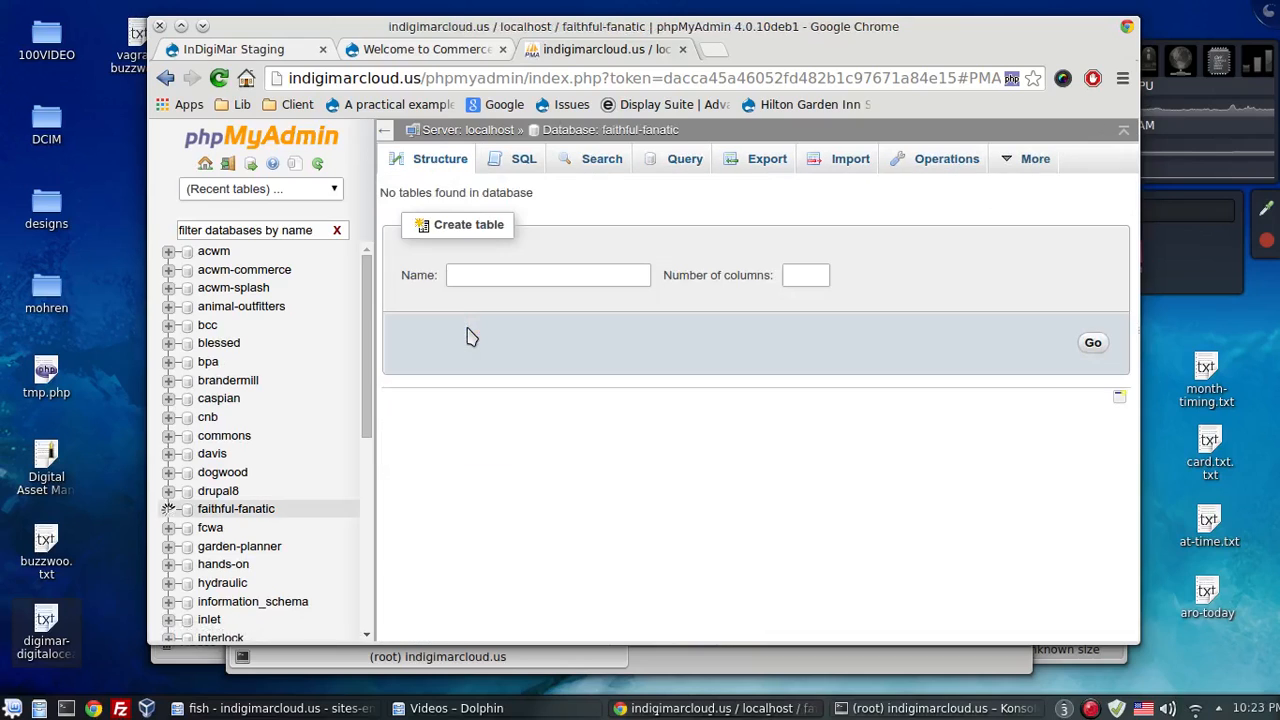
pyautogui.click(838, 165)
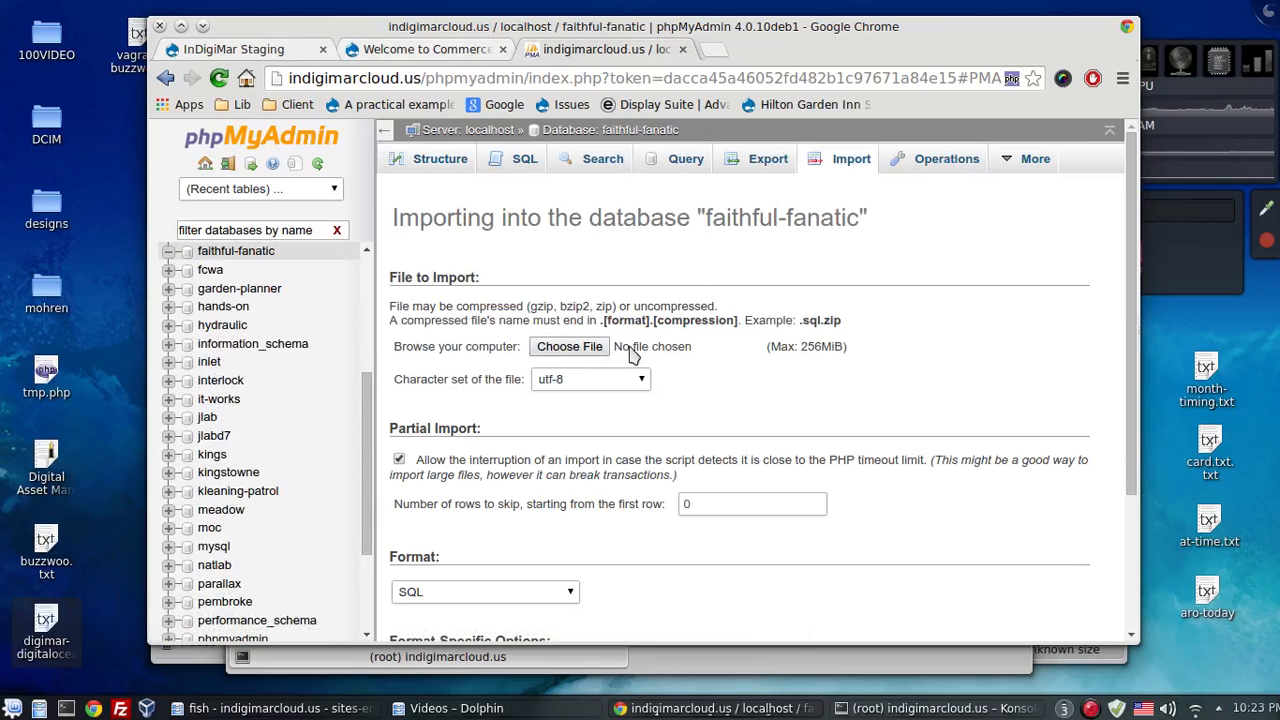
pyautogui.scroll(-2, 648, 355)
pyautogui.scroll(2, 648, 355)
pyautogui.click(683, 50)
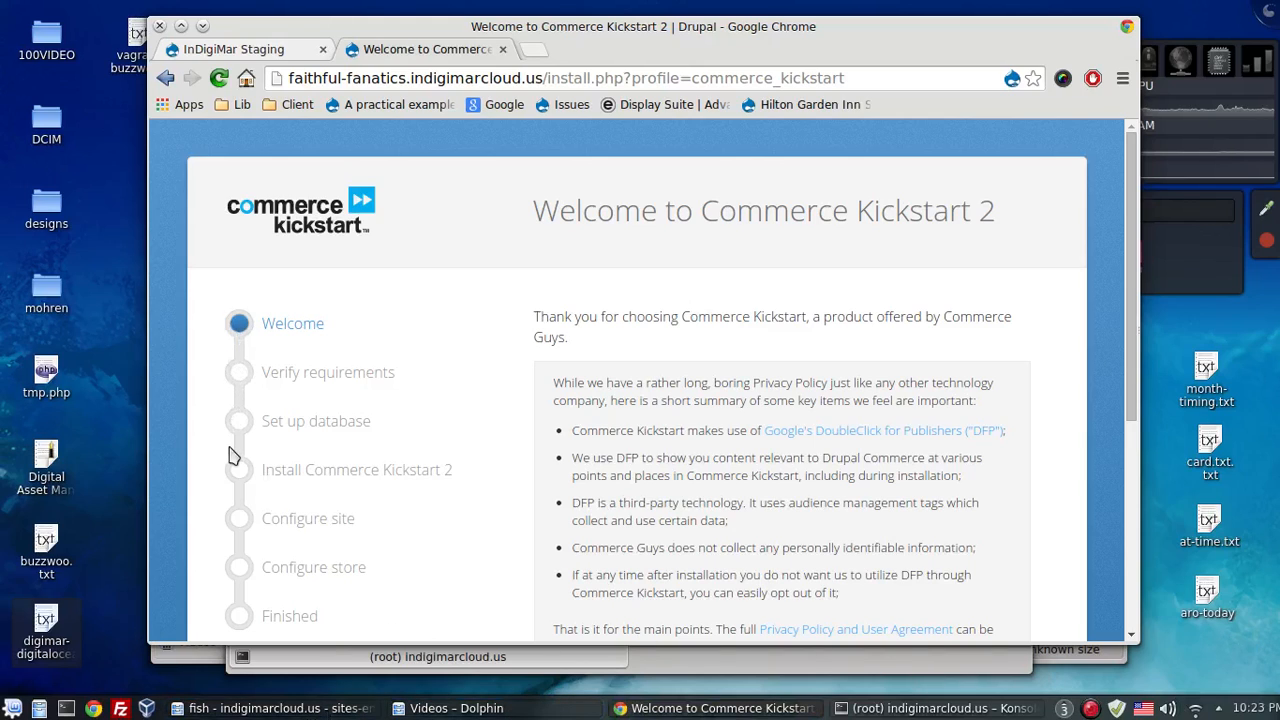
# - Launch the Kate text editor and move its window out of the way of the installer page
pyautogui.click(12, 708)
pyautogui.click(115, 670)
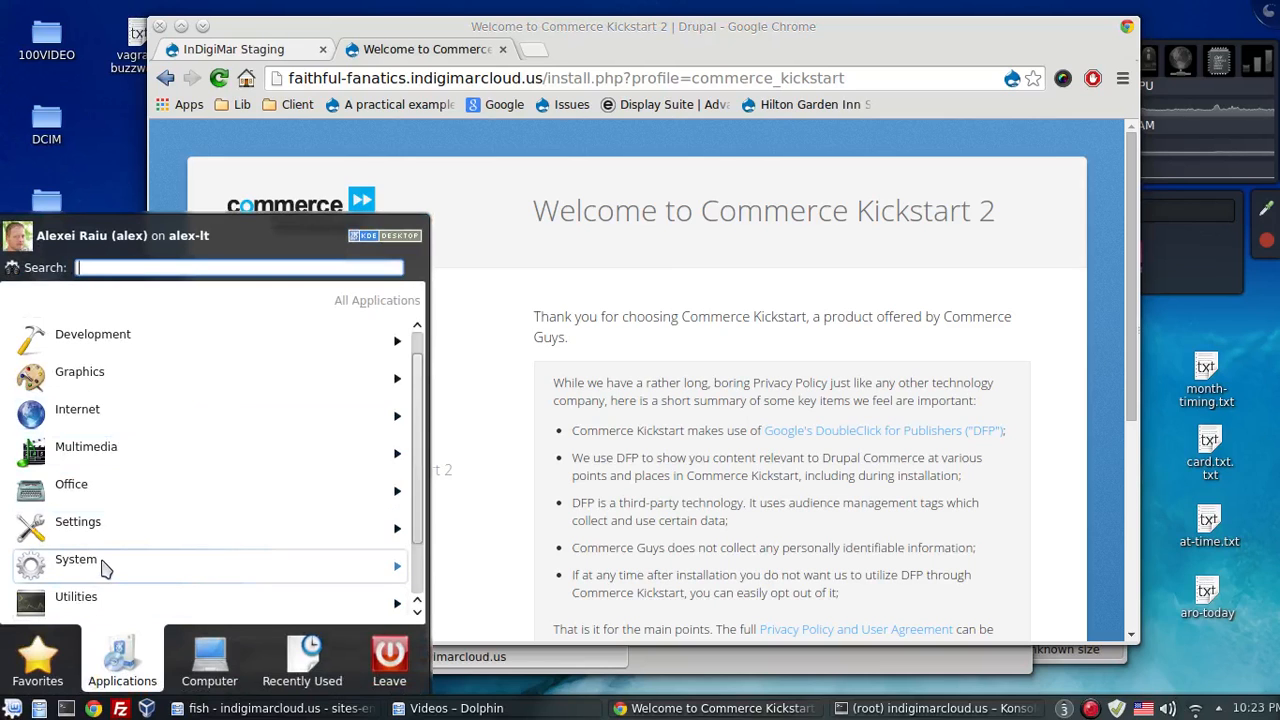
pyautogui.click(80, 596)
pyautogui.click(118, 420)
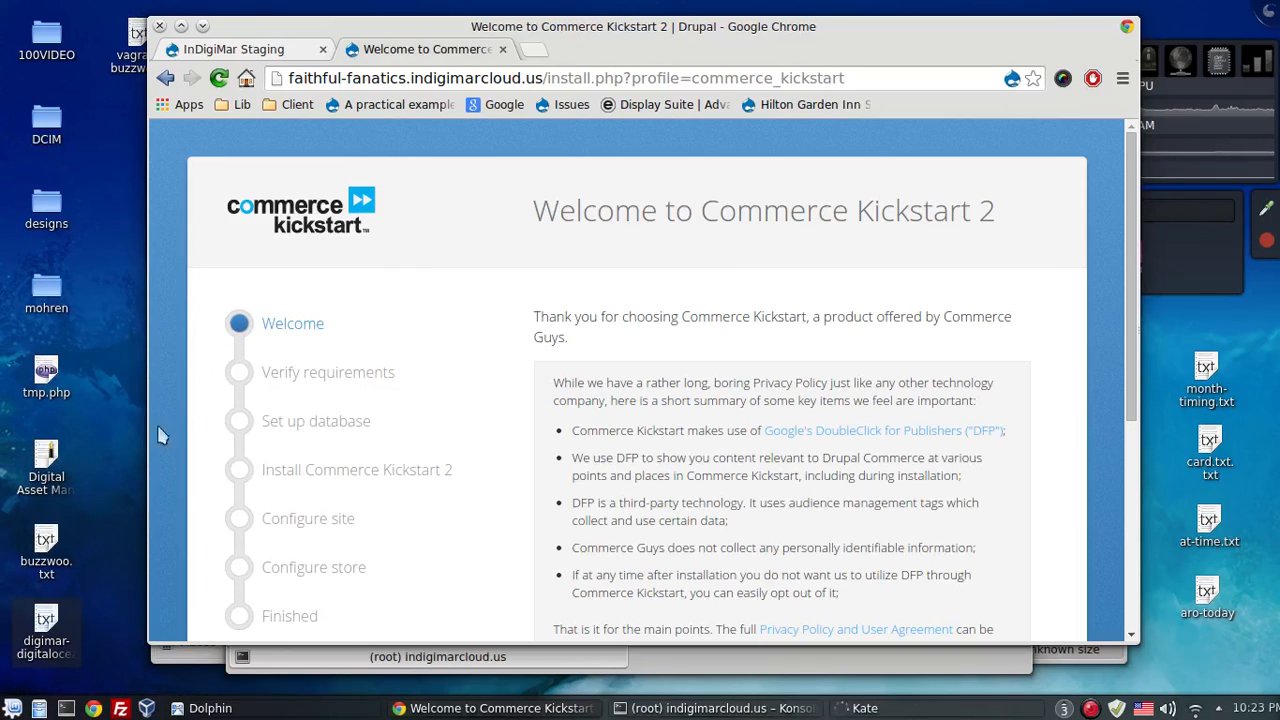
pyautogui.click(885, 708)
pyautogui.click(885, 708)
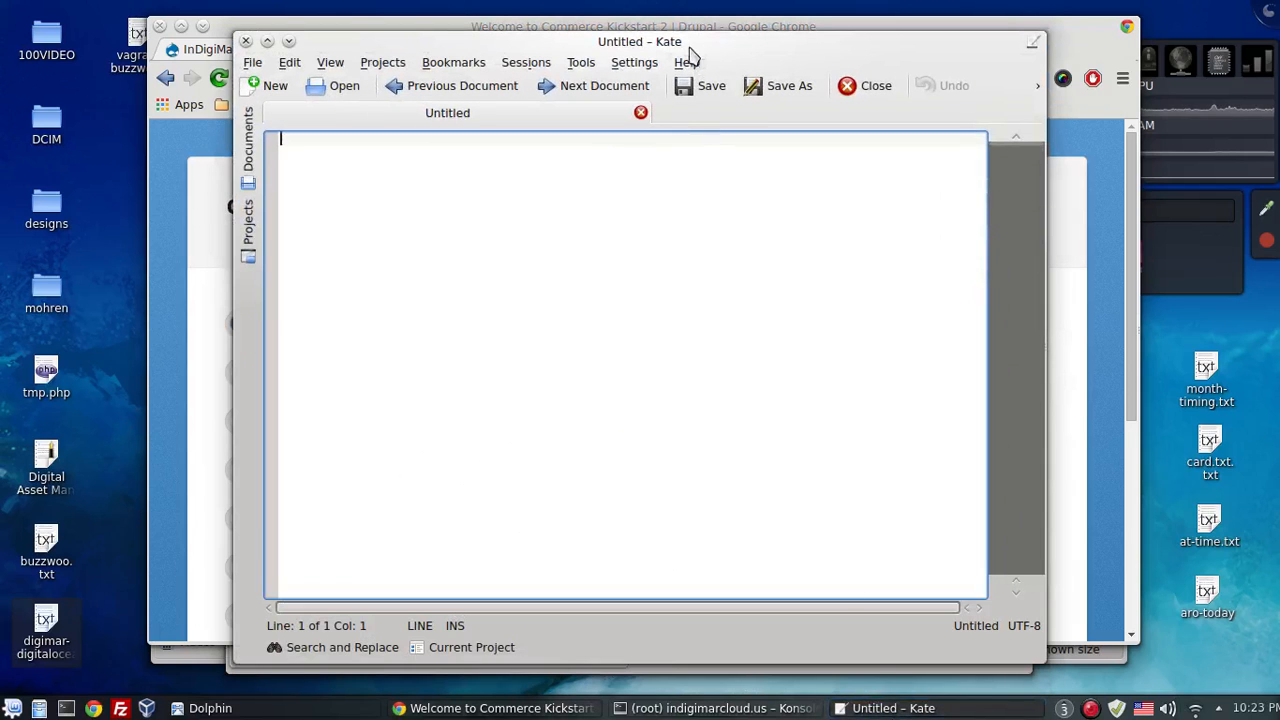
pyautogui.moveTo(684, 43); pyautogui.dragTo(1279, 30)
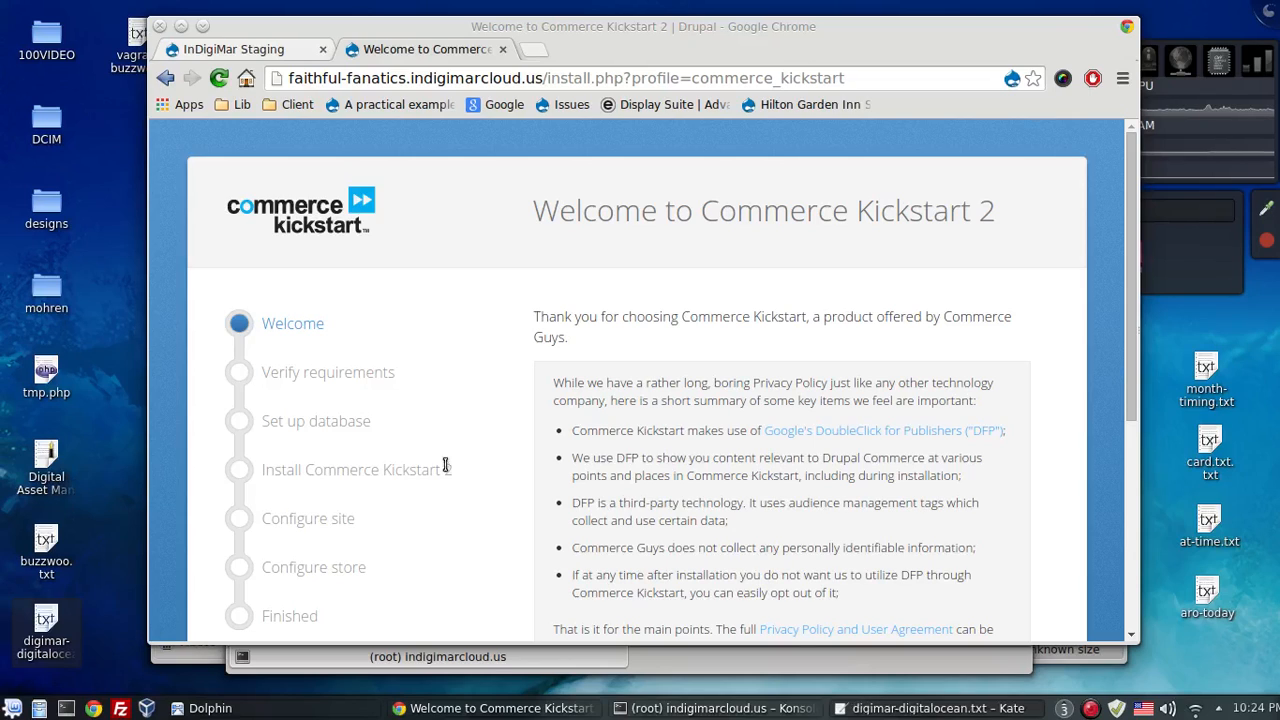
# - Keep the agreement to the Privacy Policy and User Agreement selected and start the Commerce Kickstart 2 installation
pyautogui.scroll(-5, 470, 280)
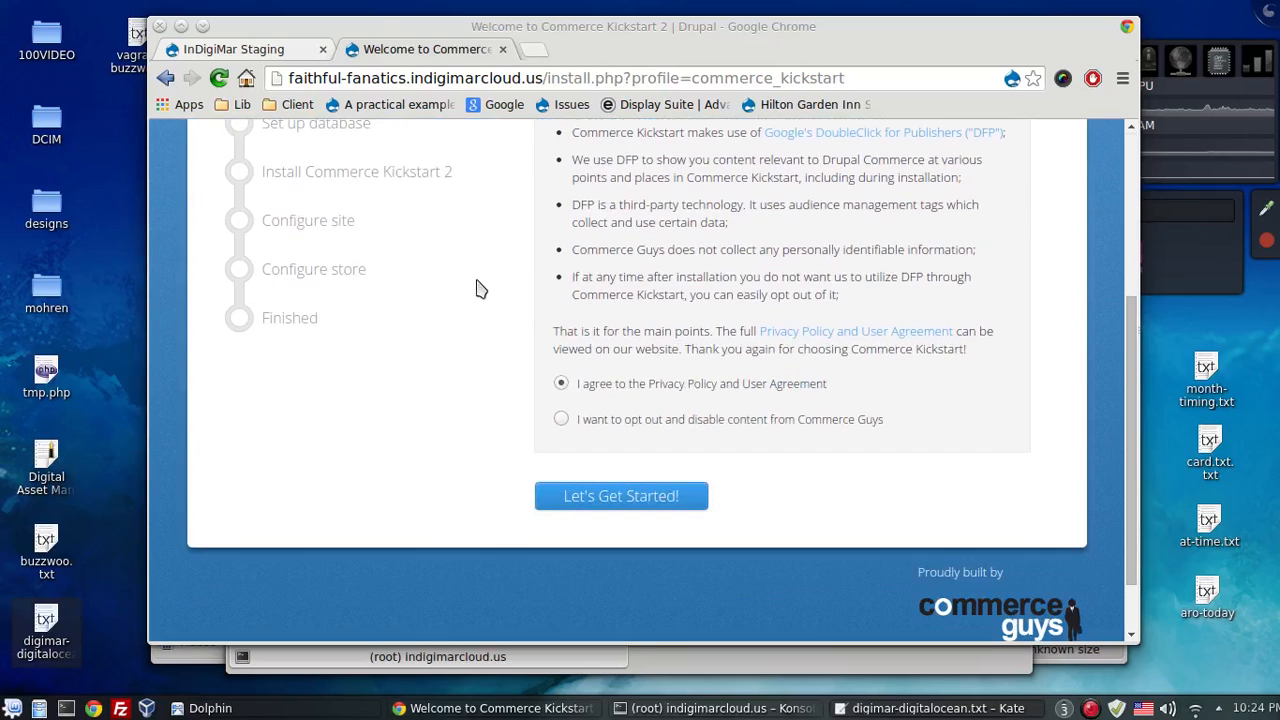
pyautogui.scroll(5, 474, 315)
pyautogui.scroll(-5, 473, 330)
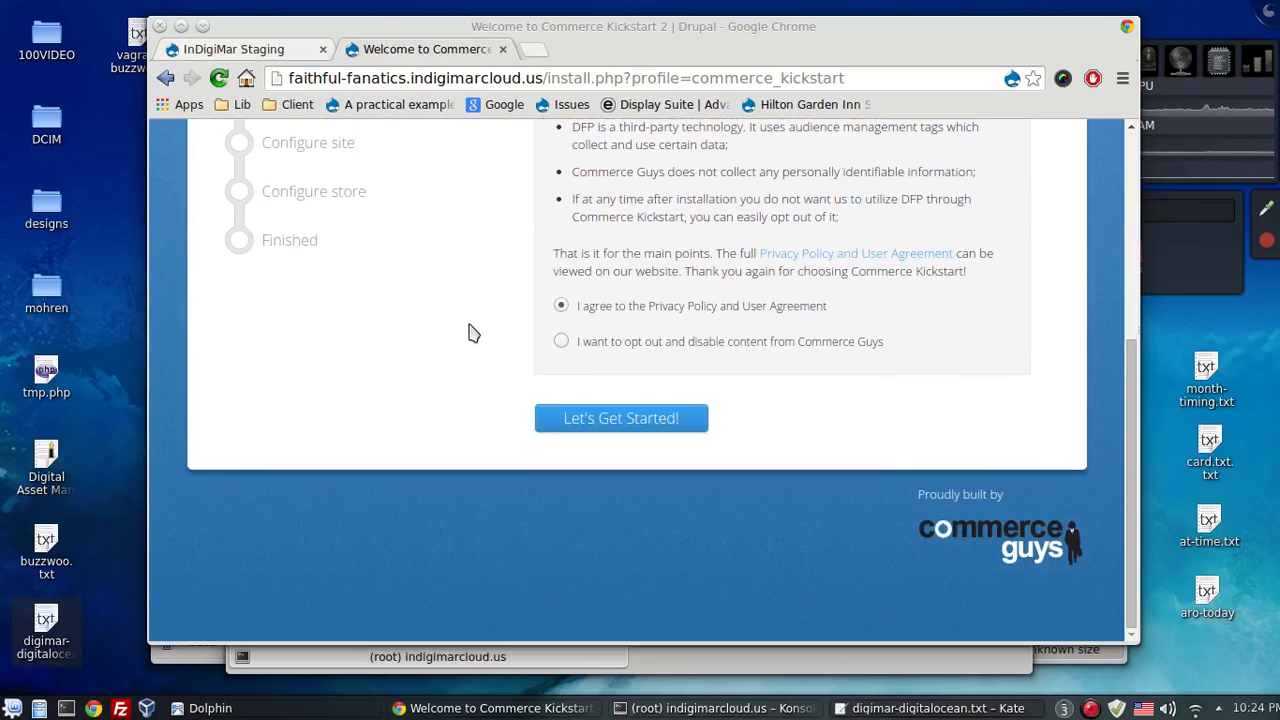
pyautogui.scroll(5, 474, 333)
pyautogui.scroll(-4, 474, 337)
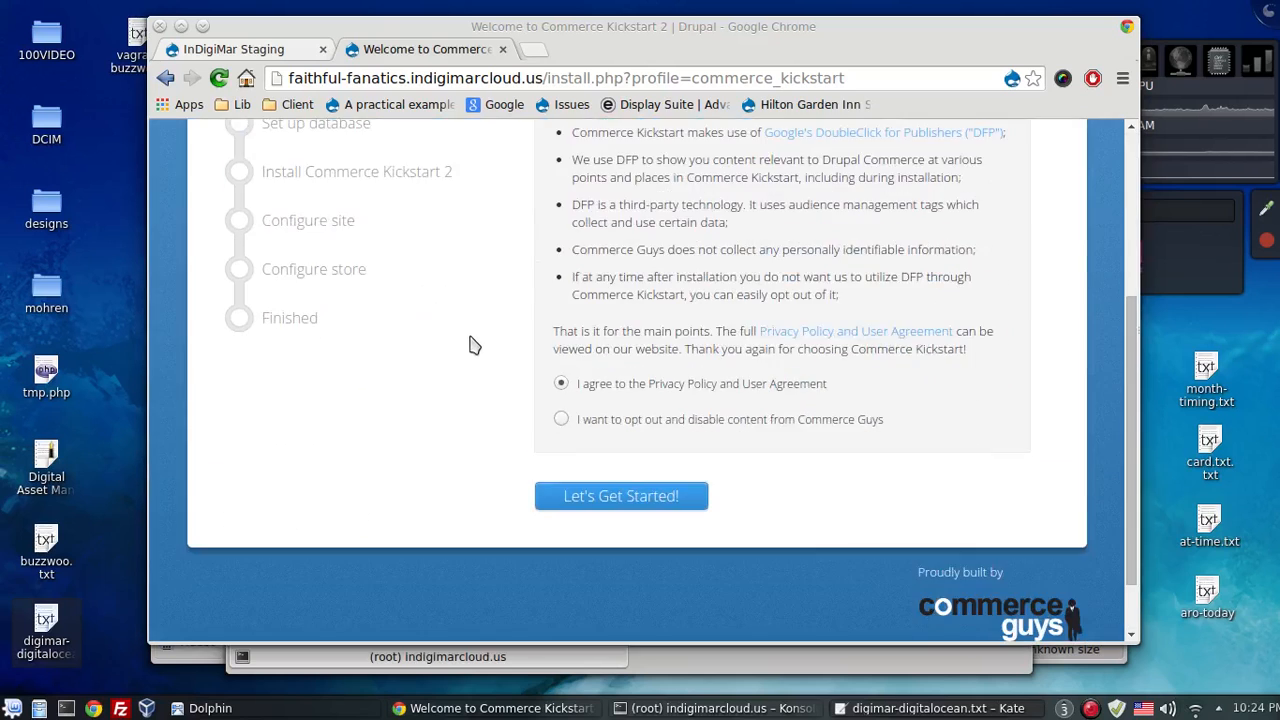
pyautogui.click(621, 497)
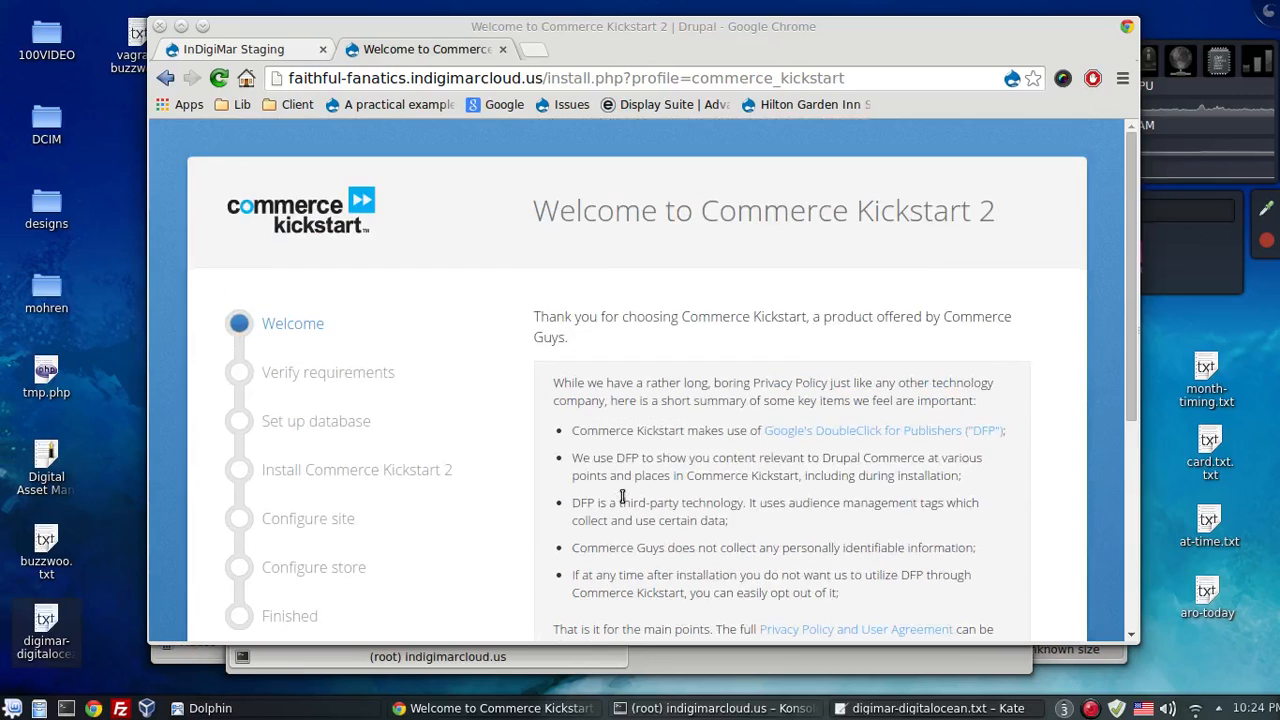
# - Continue past the Commerce Kickstart 2 welcome page with the Privacy Policy agreement selected and read through the requirements report
pyautogui.scroll(-5, 628, 475)
pyautogui.click(634, 477)
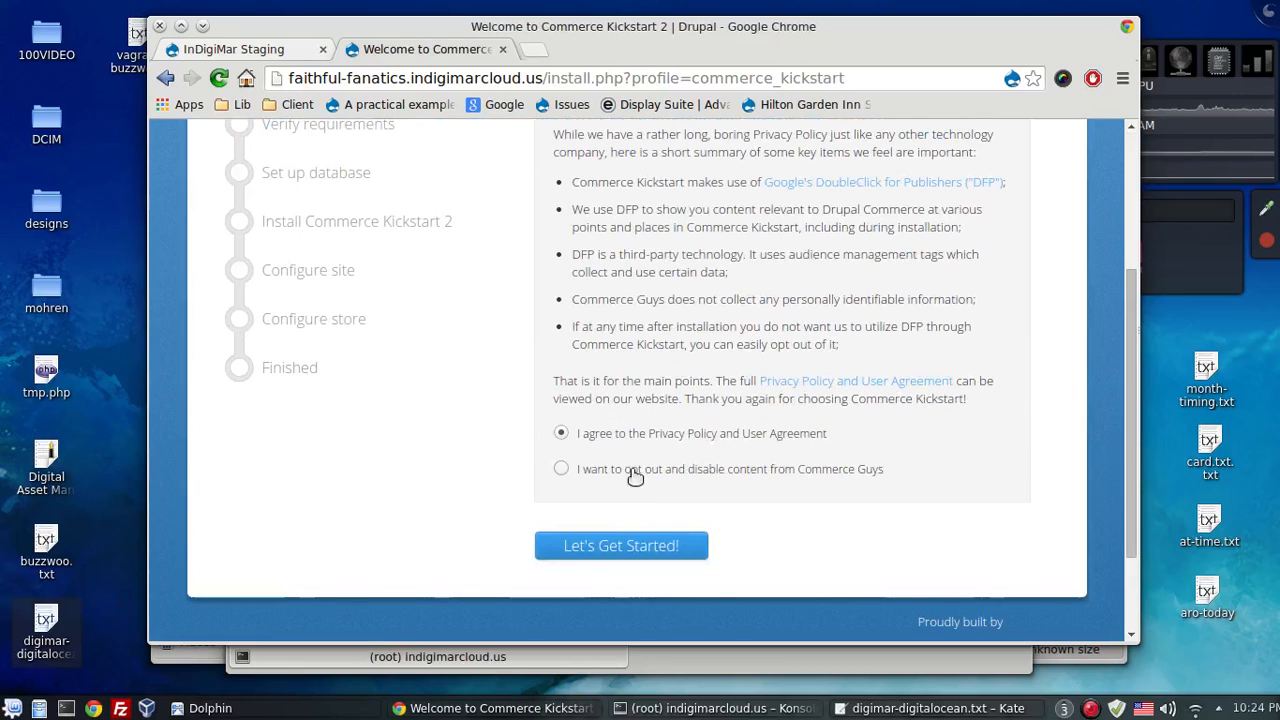
pyautogui.click(631, 549)
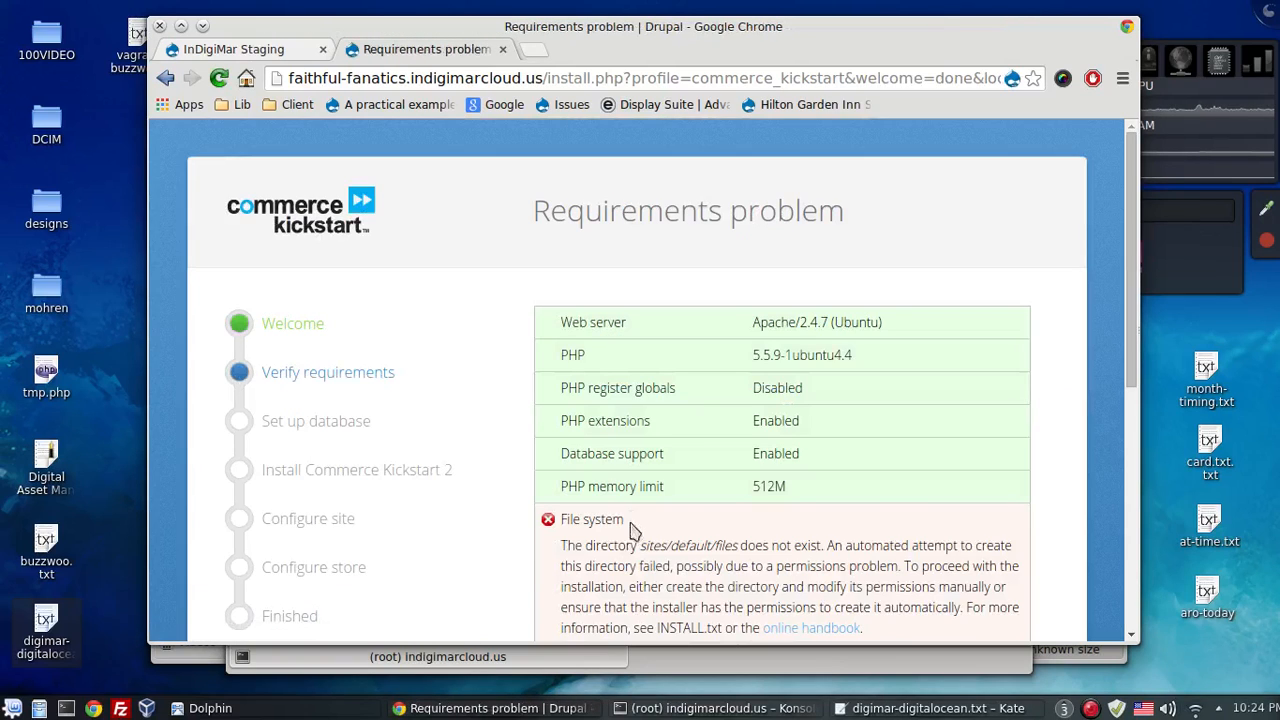
pyautogui.scroll(-2, 621, 440)
pyautogui.scroll(-3, 644, 444)
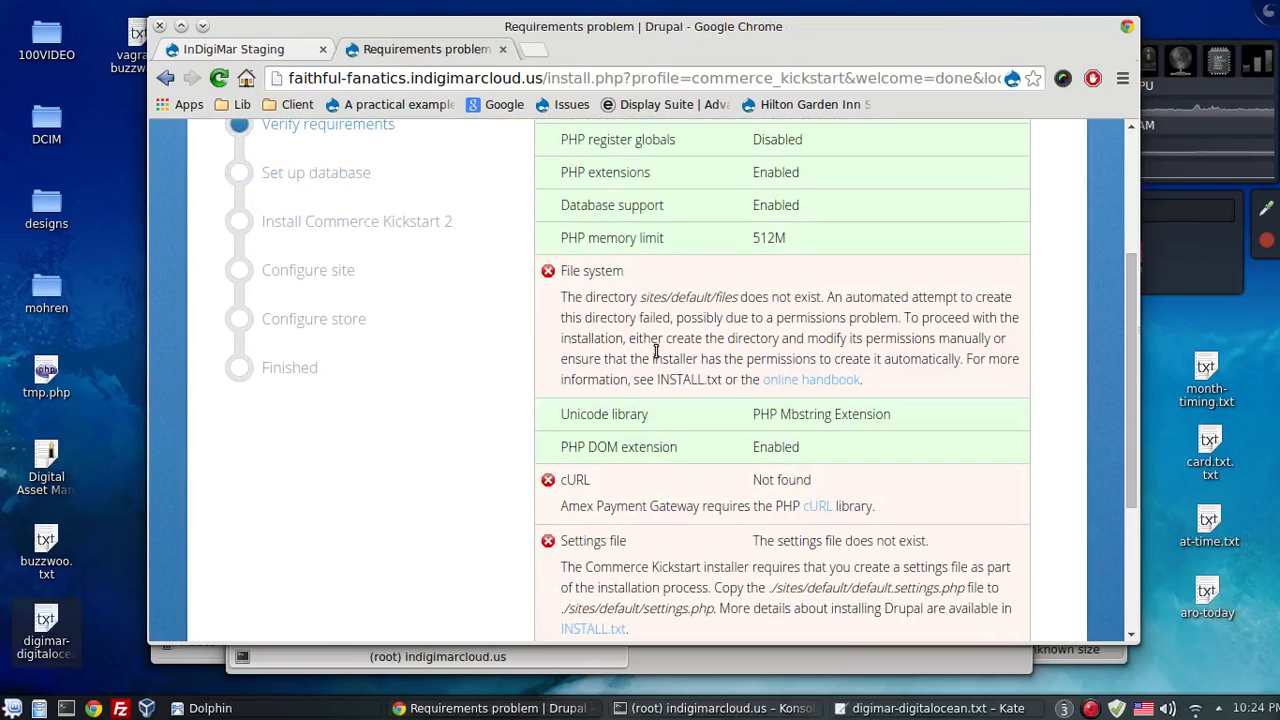
pyautogui.scroll(-1, 648, 360)
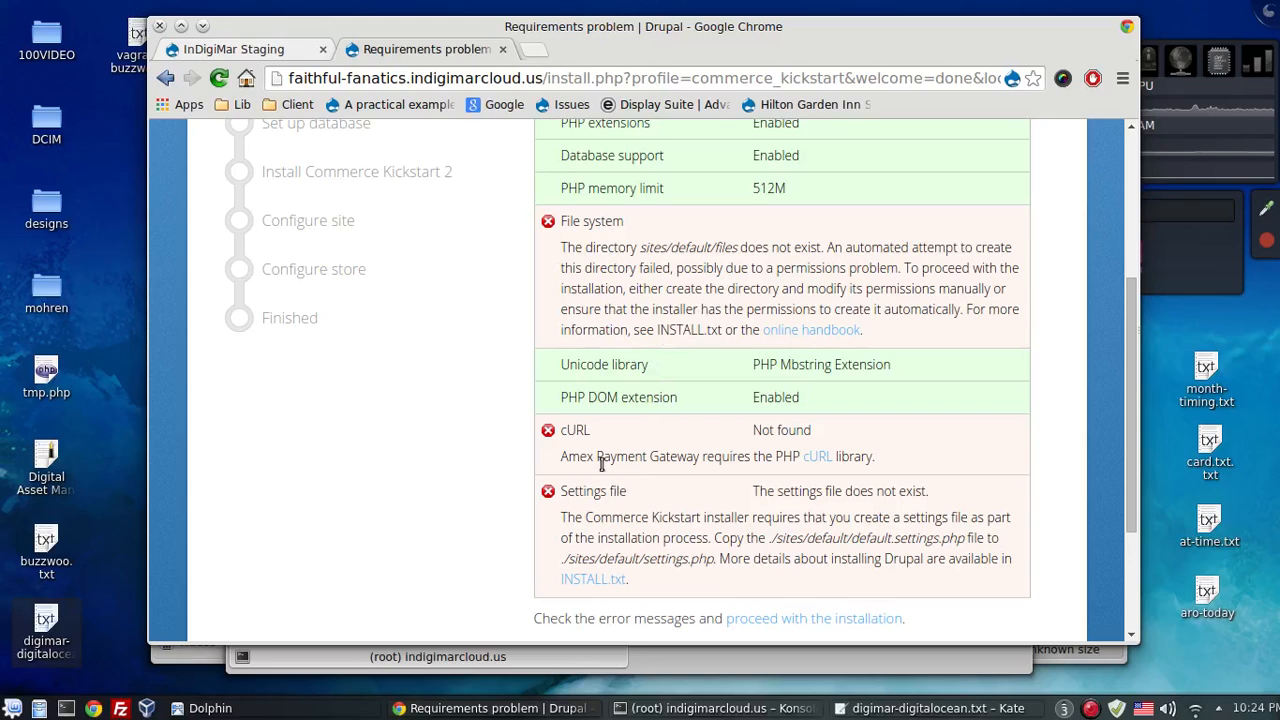
# - Switch to the Konsole root session and try to install cURL with the command install curl
pyautogui.moveTo(681, 712)
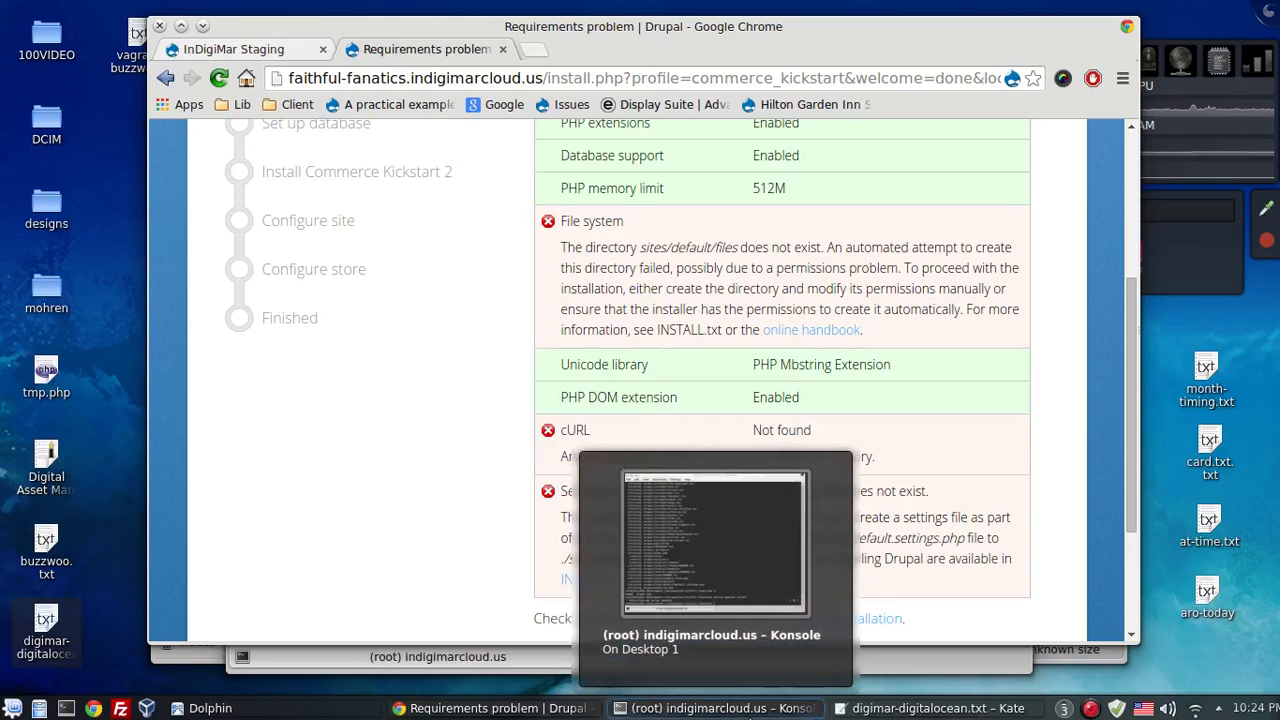
pyautogui.click(748, 710)
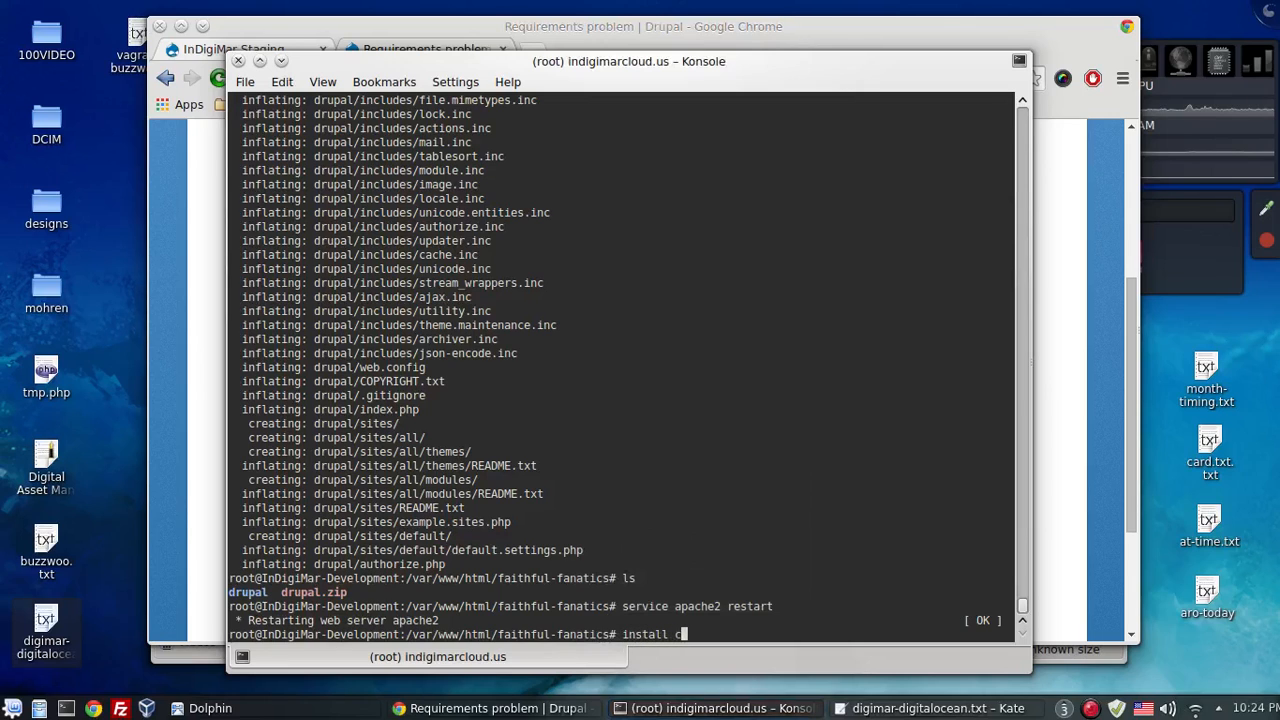
pyautogui.write('install curl')
pyautogui.press('Return')
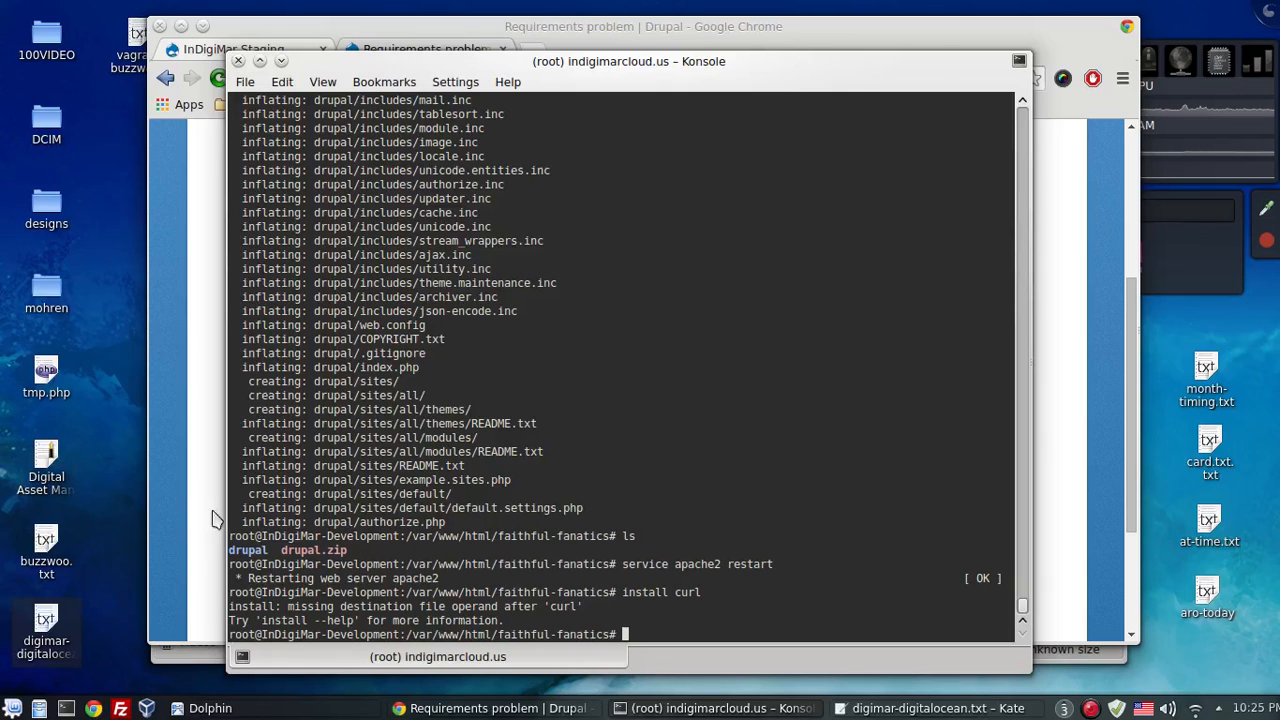
# - Switch to the Dolphin window with the server's Apache folders and close its sites-enabled split view
pyautogui.click(199, 710)
pyautogui.click(232, 649)
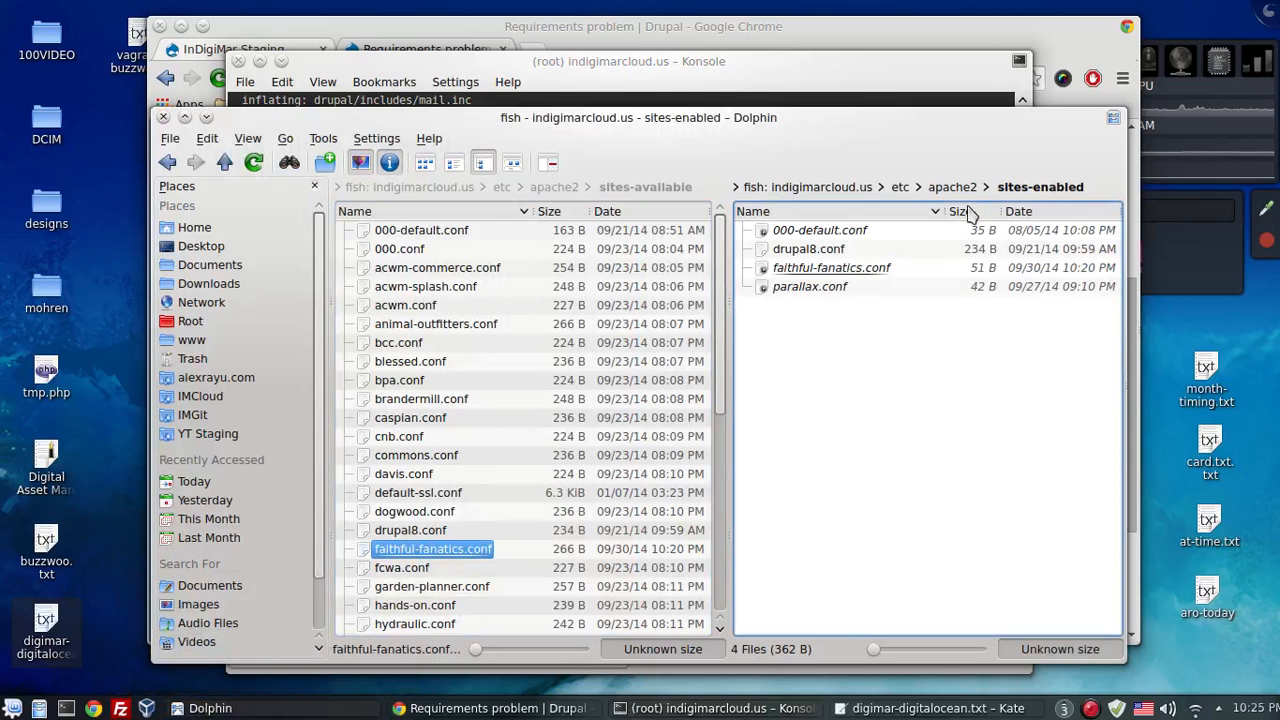
pyautogui.click(548, 164)
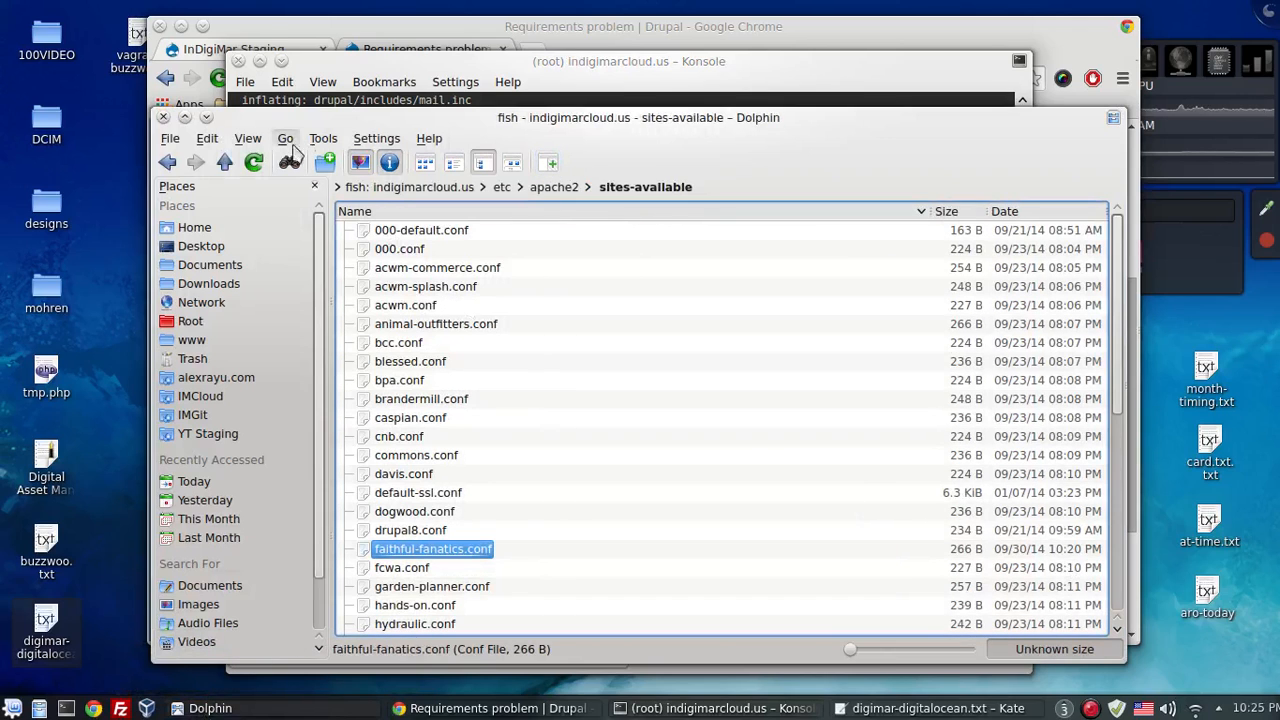
# - Browse from sites-available up to the server root, then into var/www/html/faithful-fanatics, and refresh the folder listing
pyautogui.click(225, 163)
pyautogui.click(225, 163)
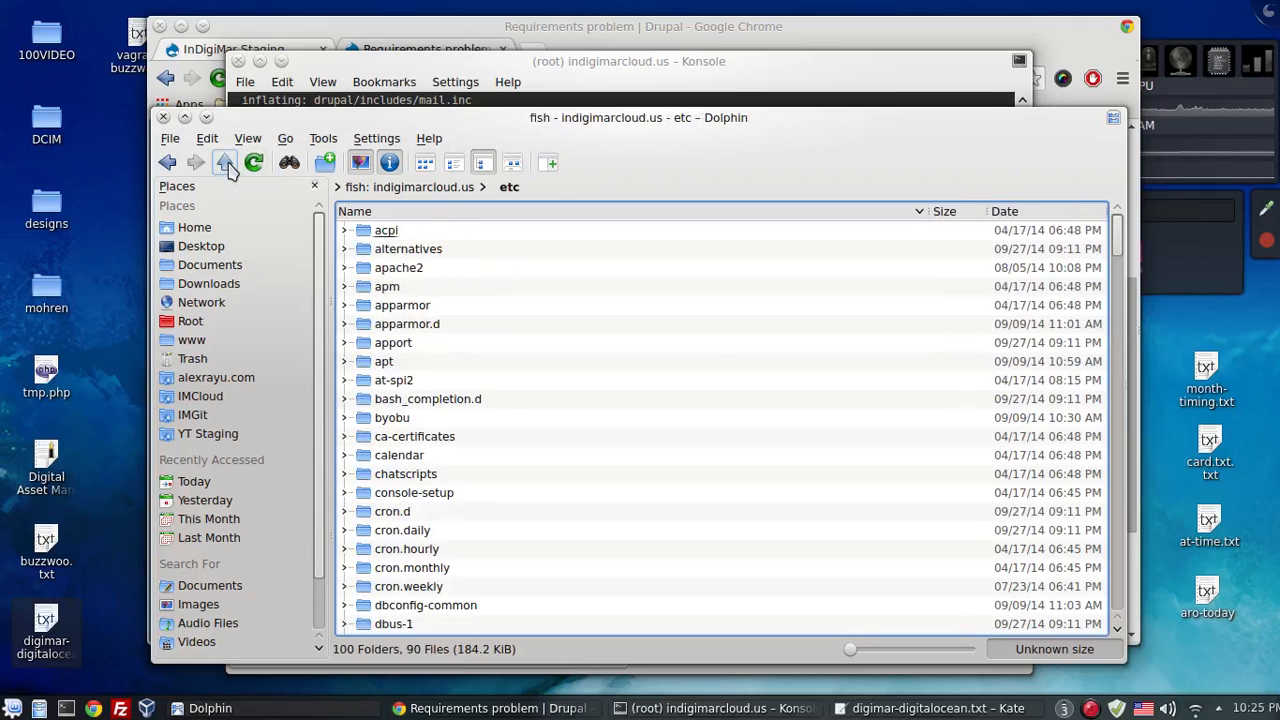
pyautogui.click(225, 163)
pyautogui.scroll(-1, 388, 532)
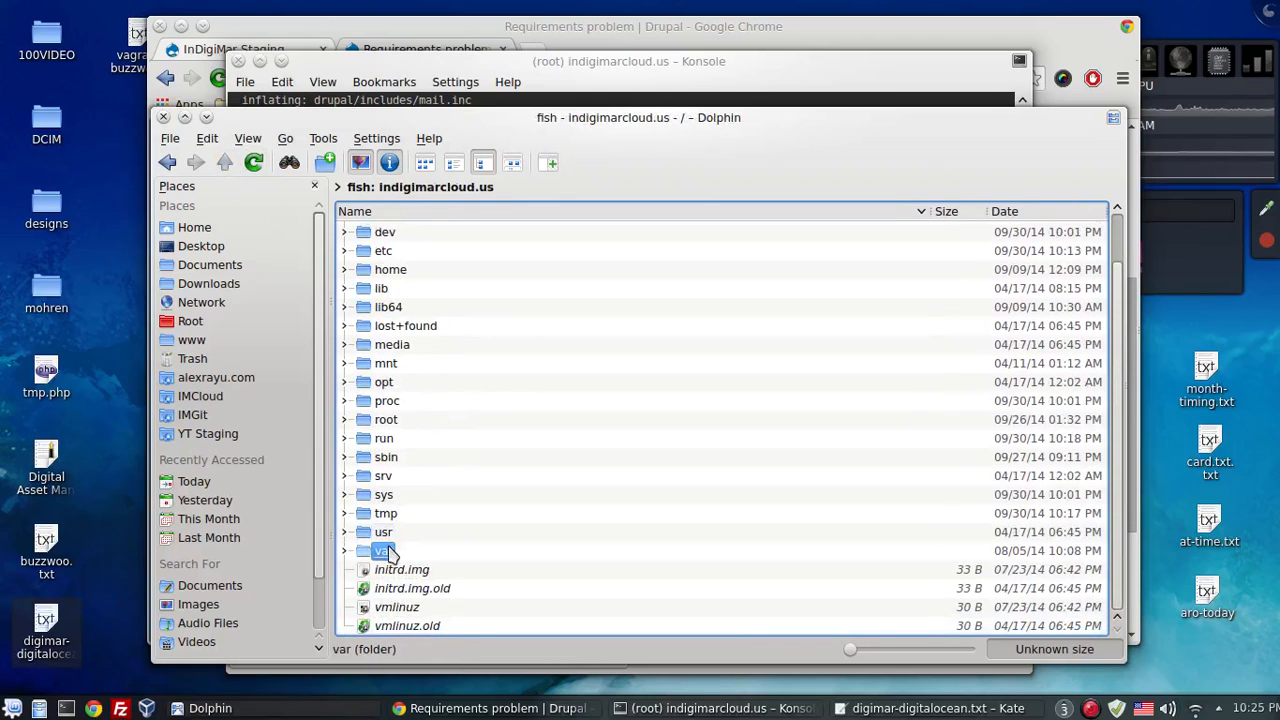
pyautogui.click(382, 550)
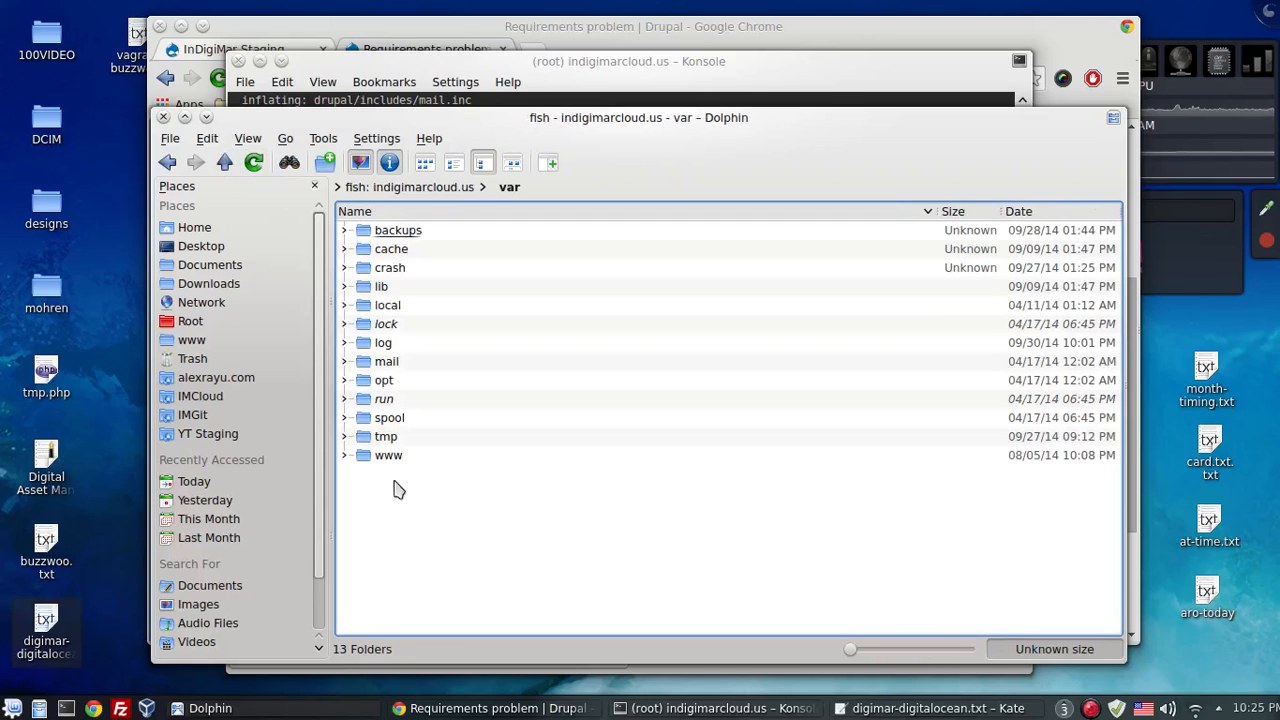
pyautogui.click(390, 459)
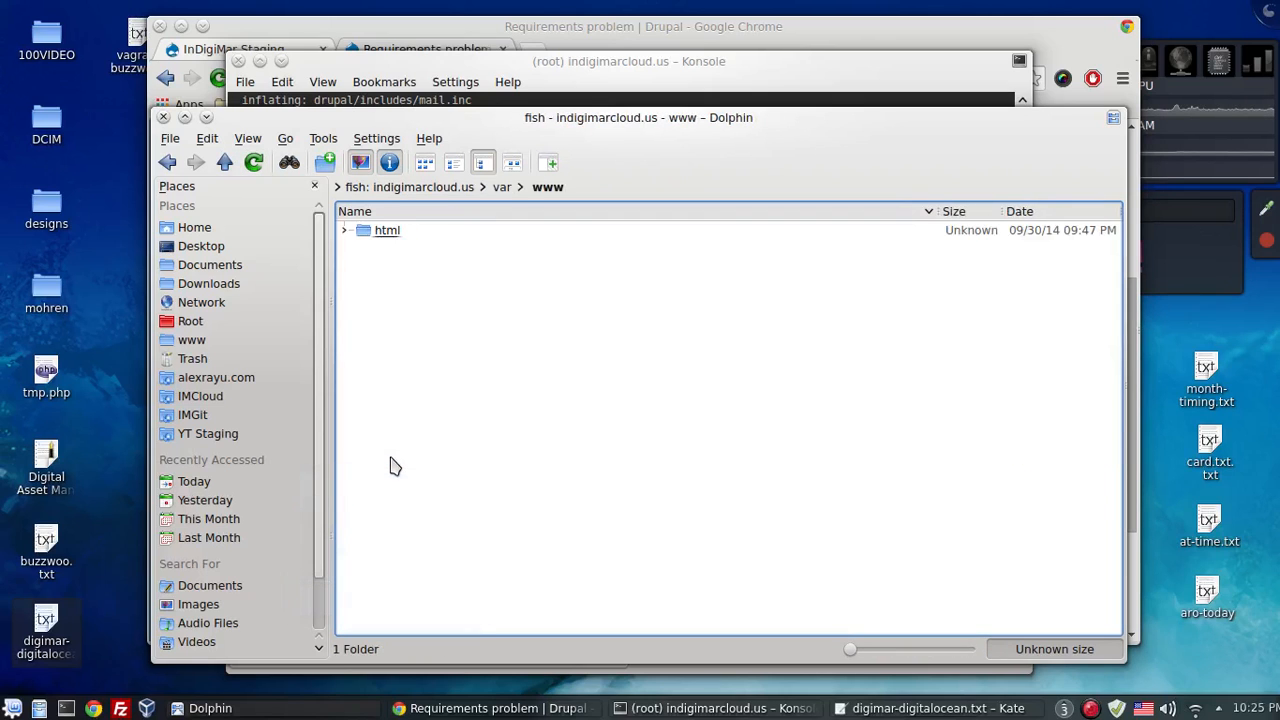
pyautogui.click(394, 234)
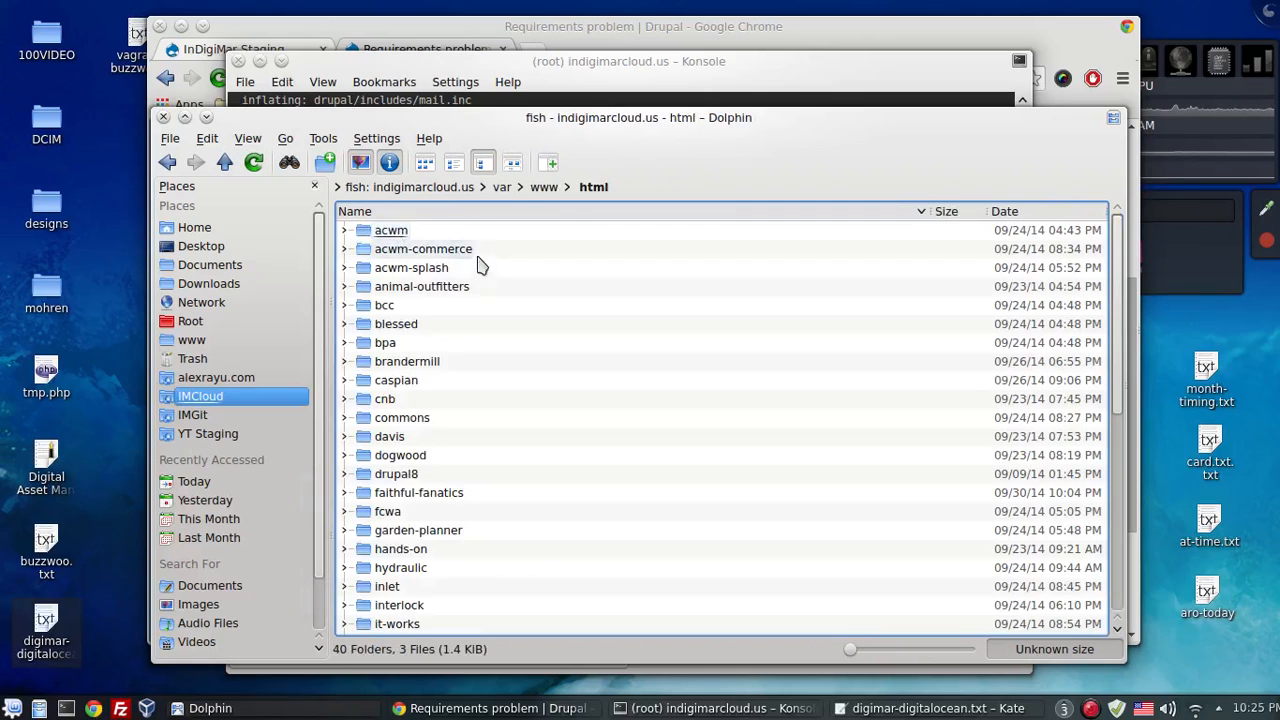
pyautogui.click(456, 492)
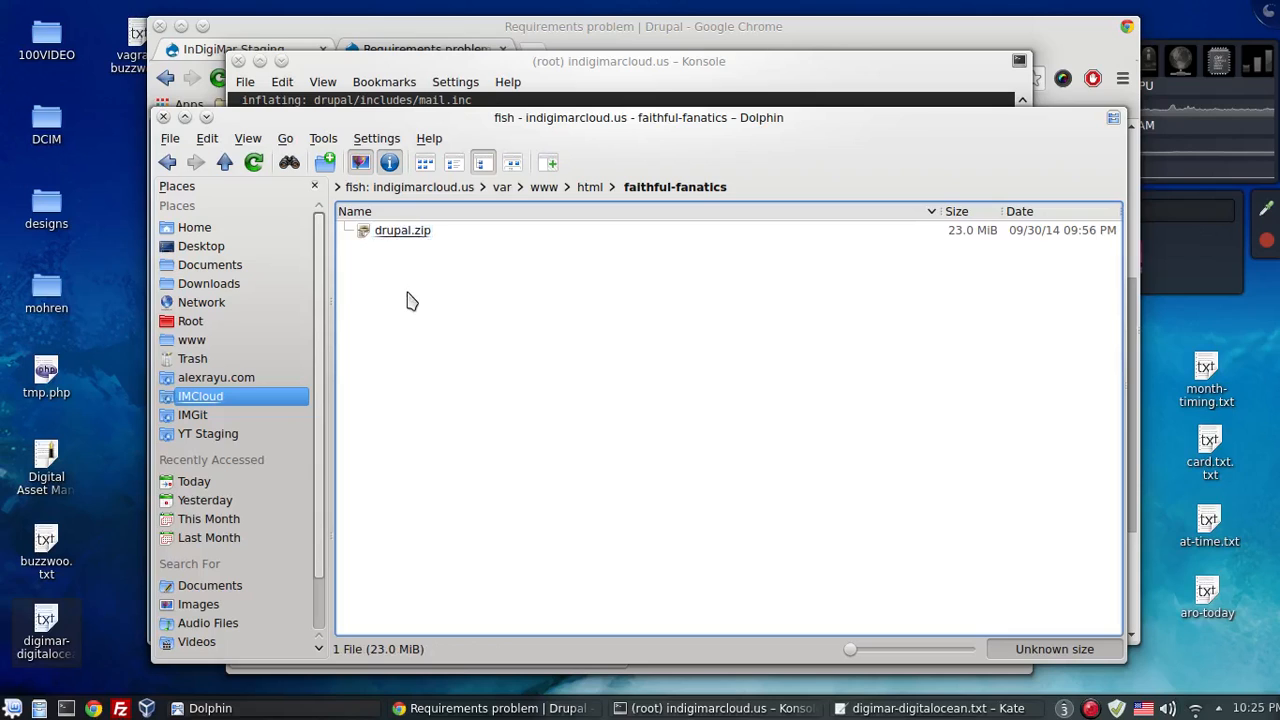
pyautogui.click(253, 163)
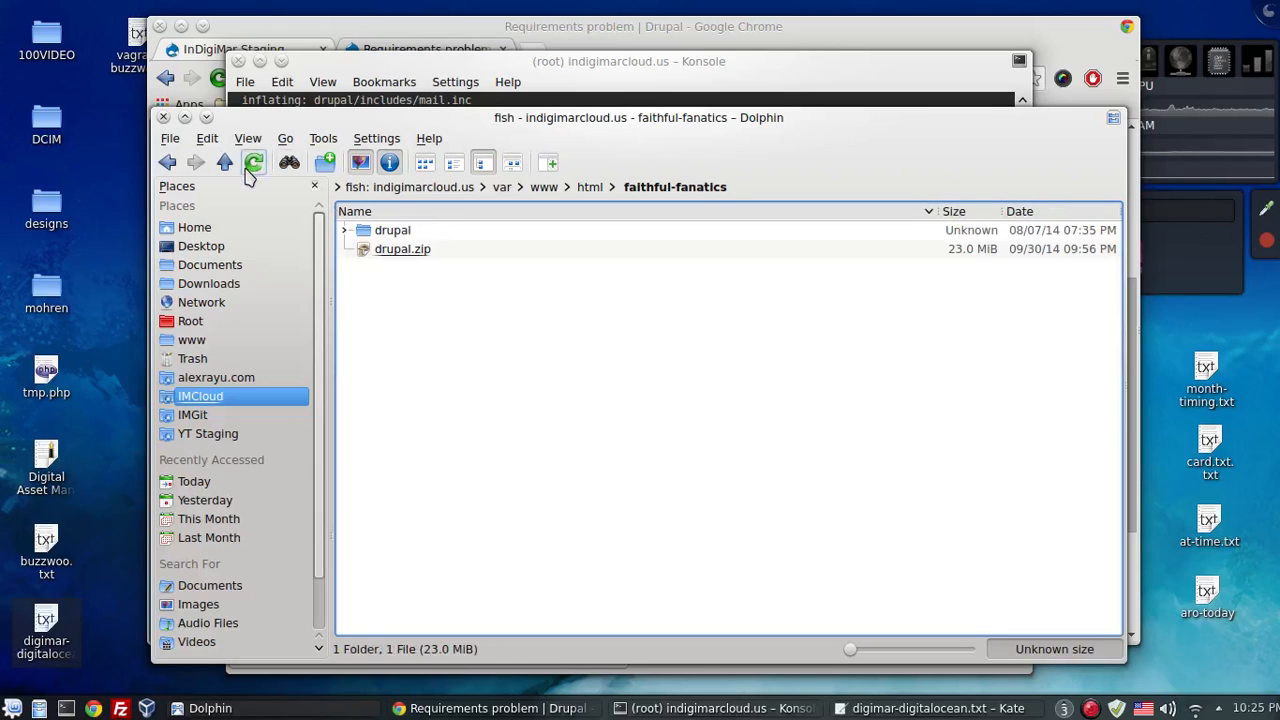
# - Create a folder named files inside the site's drupal/sites/default directory
pyautogui.click(403, 230)
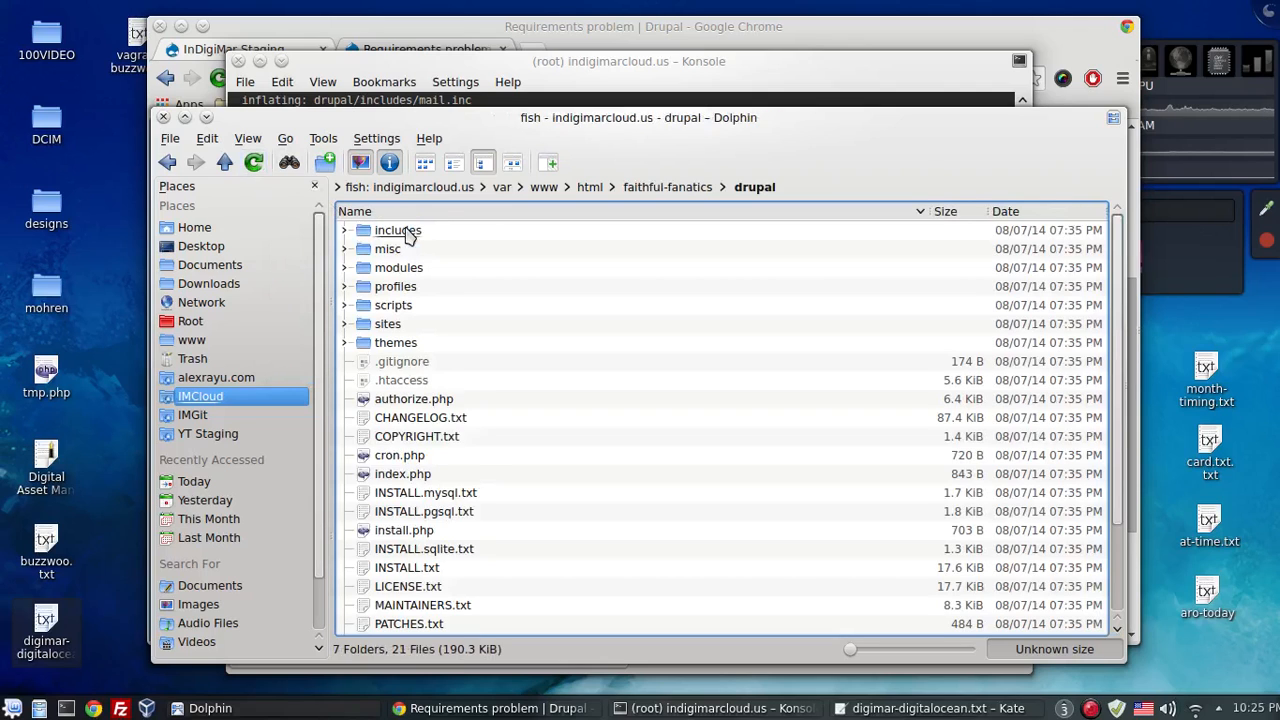
pyautogui.click(396, 326)
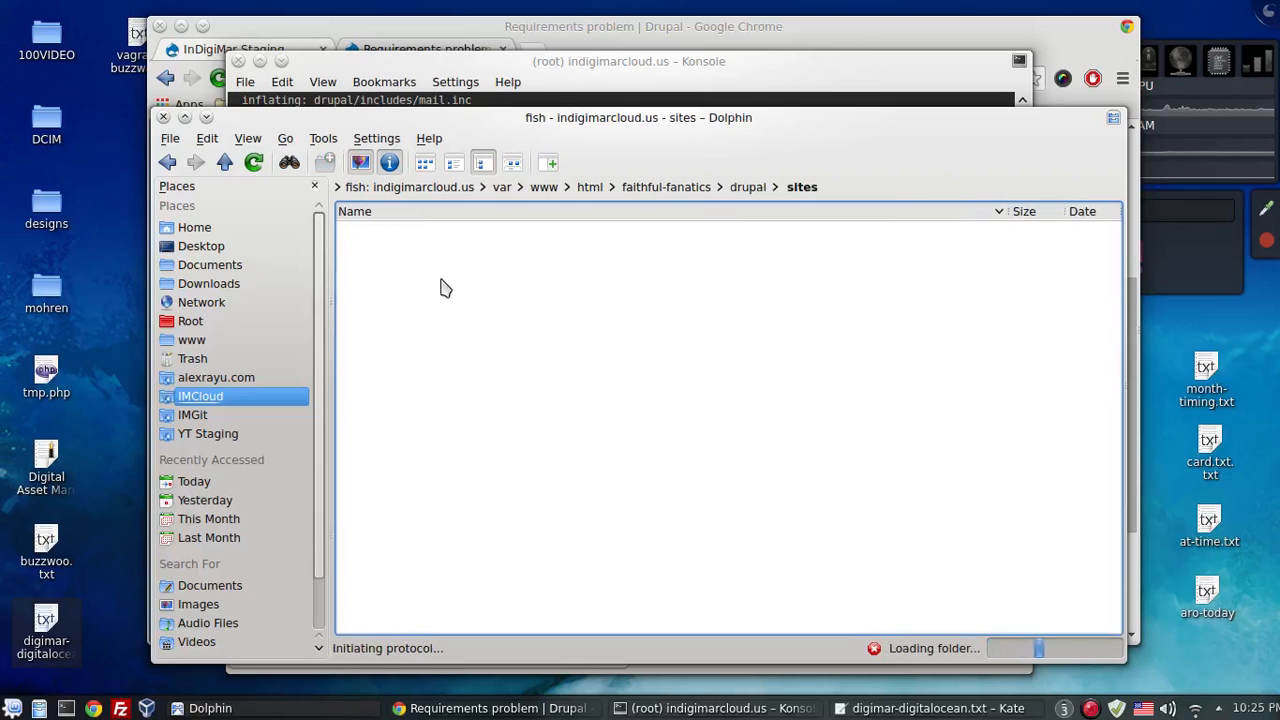
pyautogui.click(394, 249)
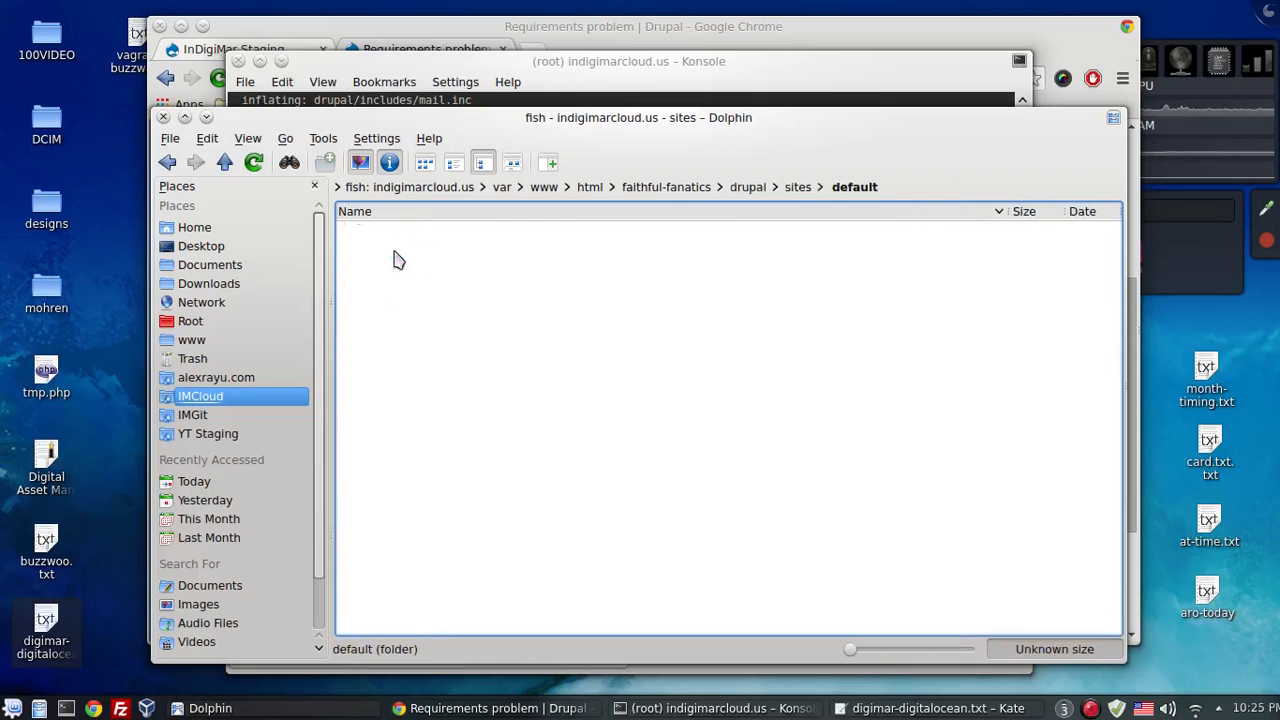
pyautogui.rightClick(416, 392)
pyautogui.moveTo(482, 400)
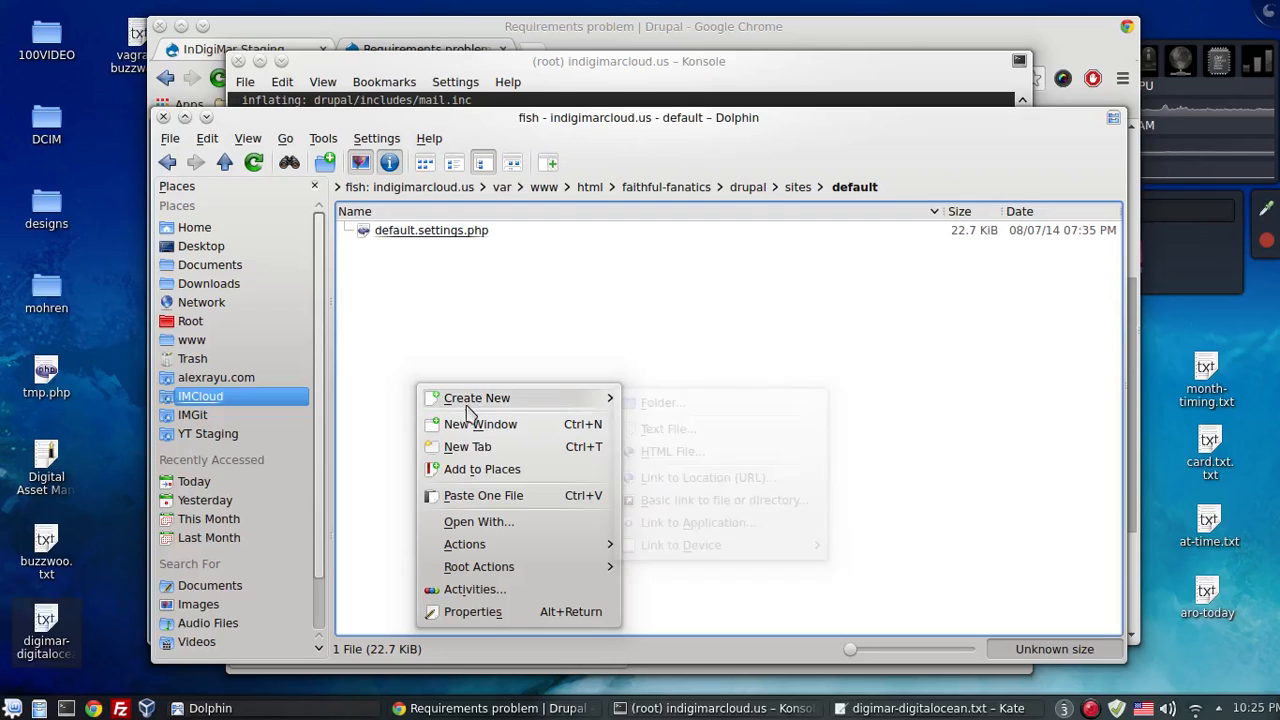
pyautogui.click(655, 403)
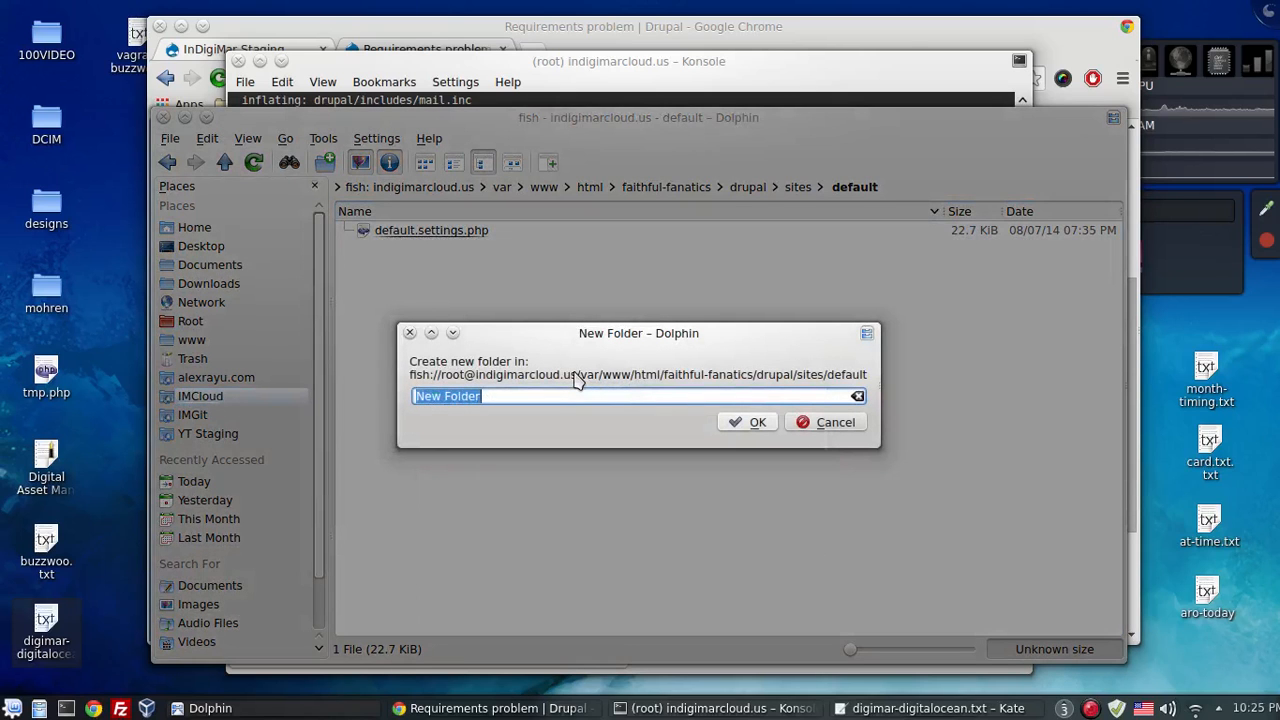
pyautogui.write('files')
pyautogui.press('Return')
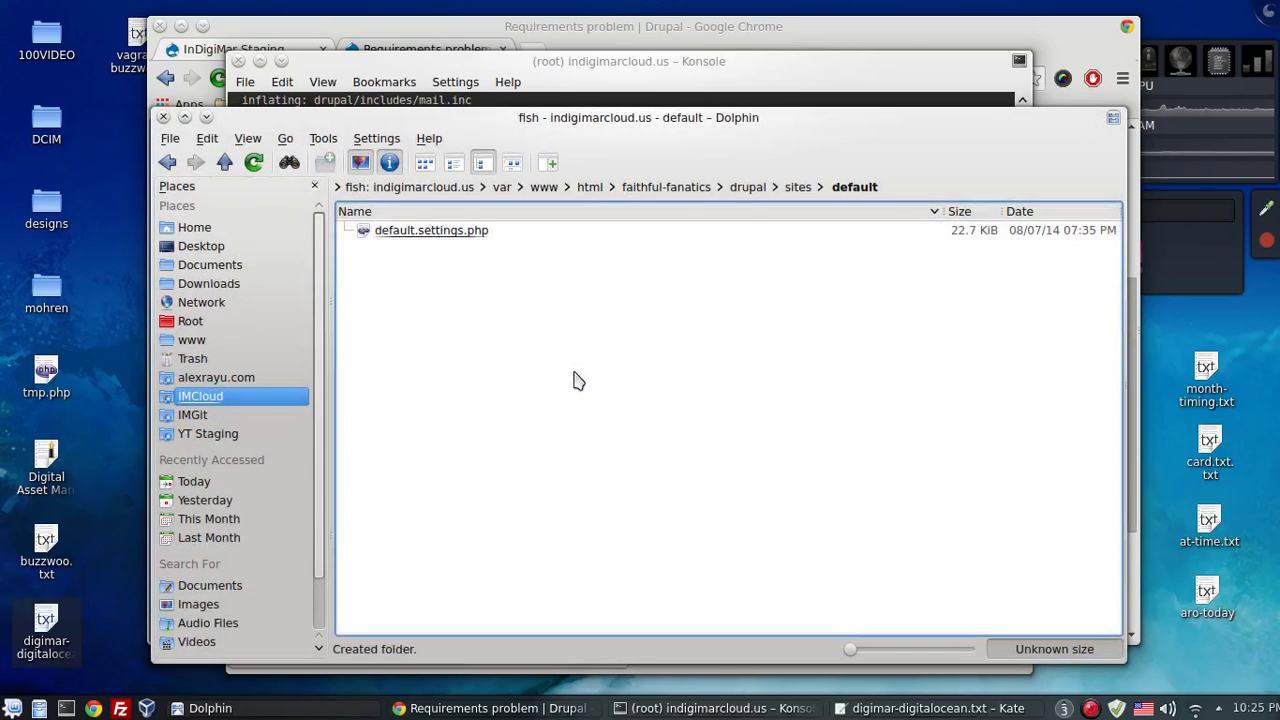
# - Set the files folder's permissions to Can View & Modify Content for both Group and Others
pyautogui.rightClick(388, 232)
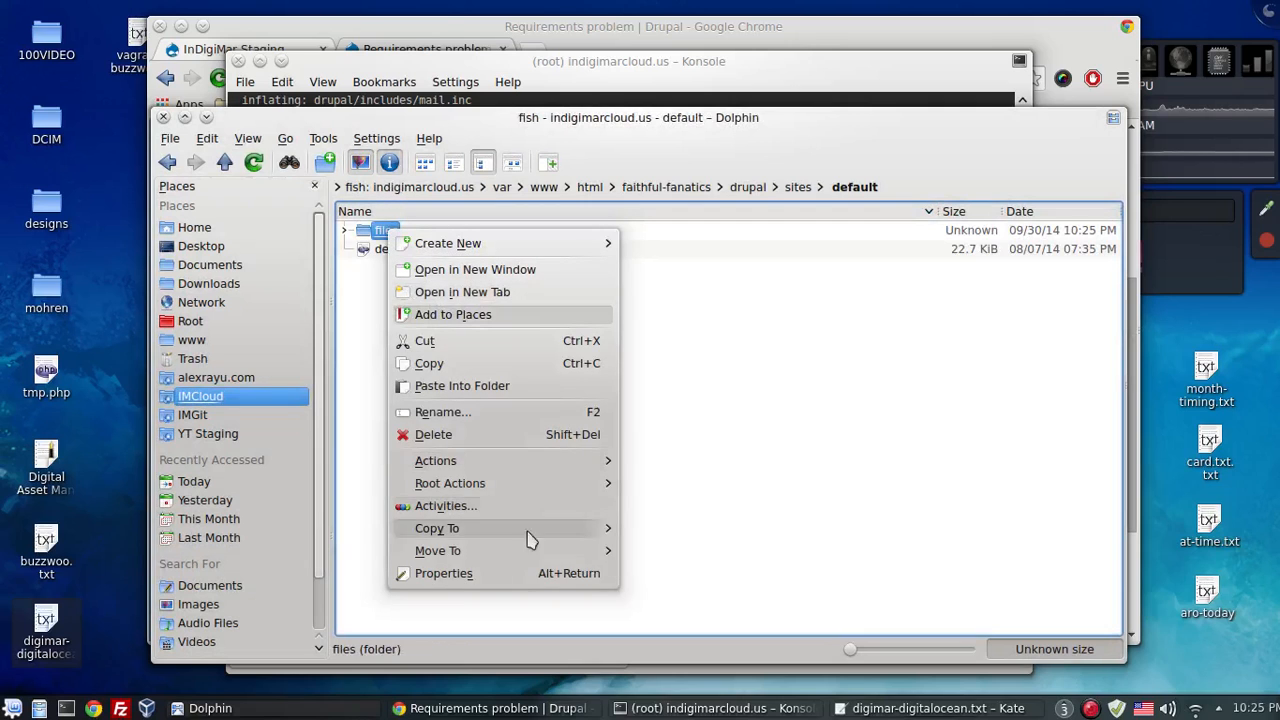
pyautogui.click(514, 577)
pyautogui.click(561, 232)
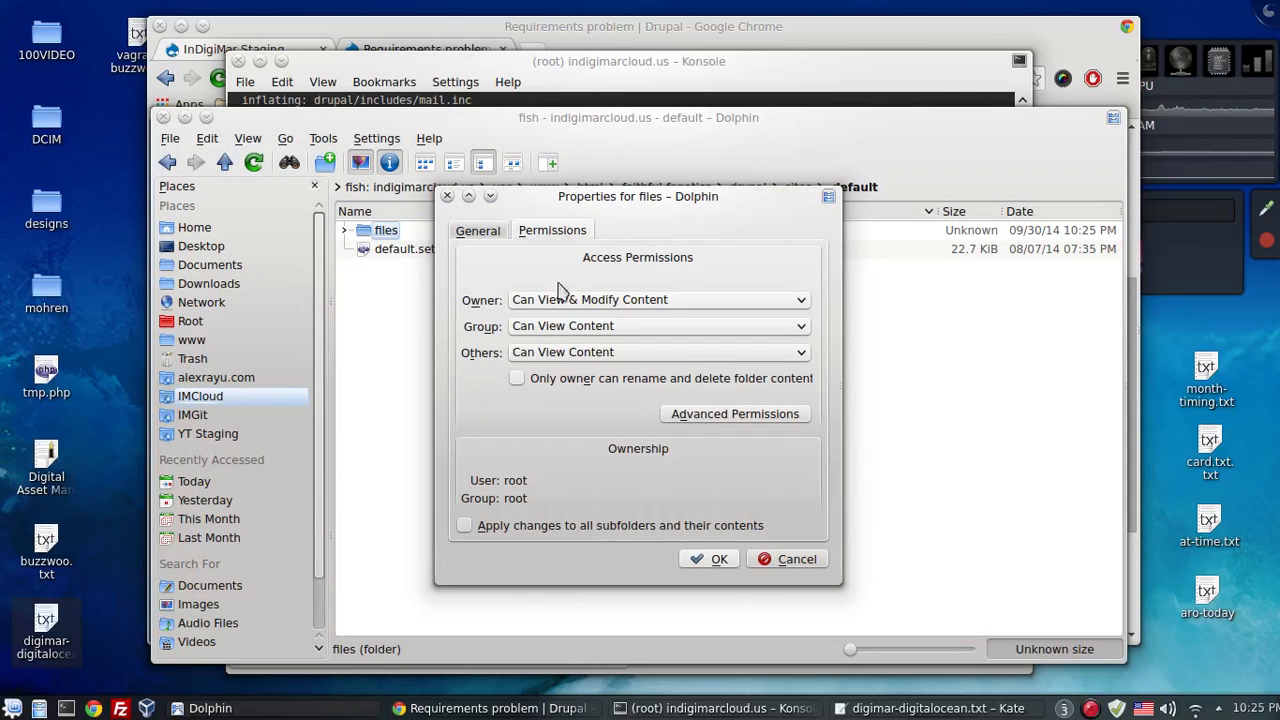
pyautogui.click(565, 326)
pyautogui.click(566, 360)
pyautogui.click(572, 352)
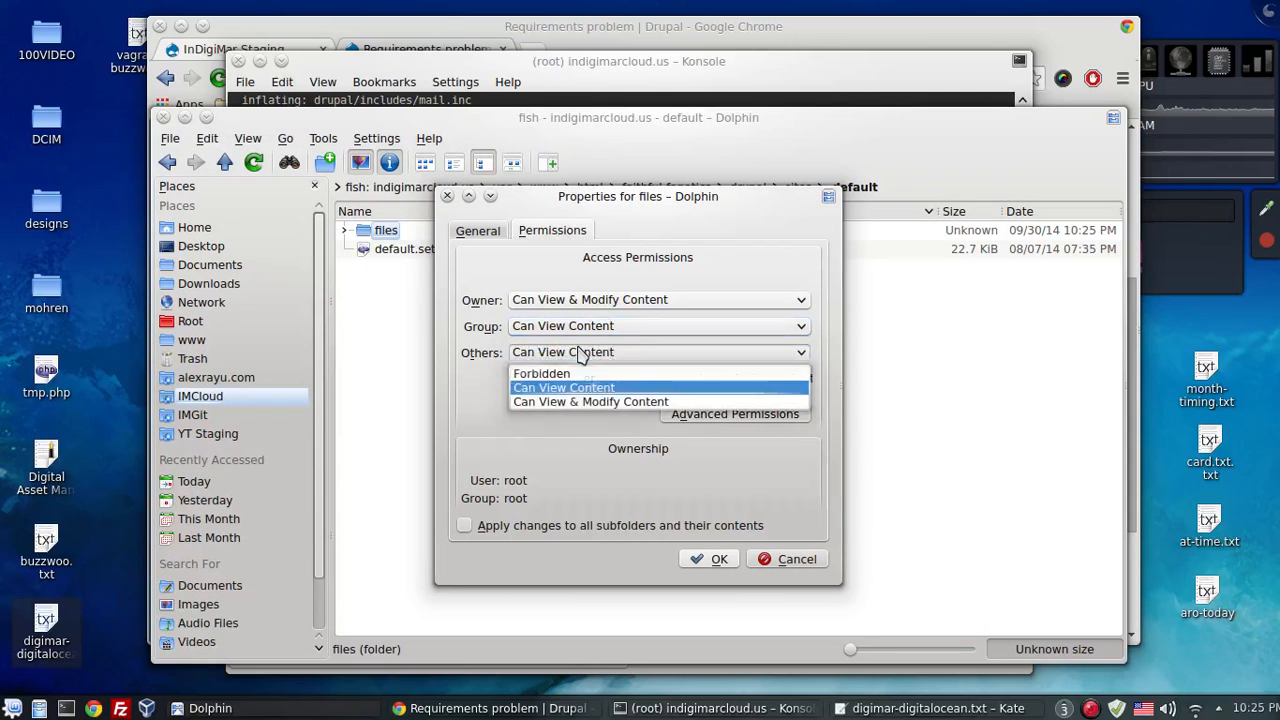
pyautogui.click(588, 387)
pyautogui.click(588, 352)
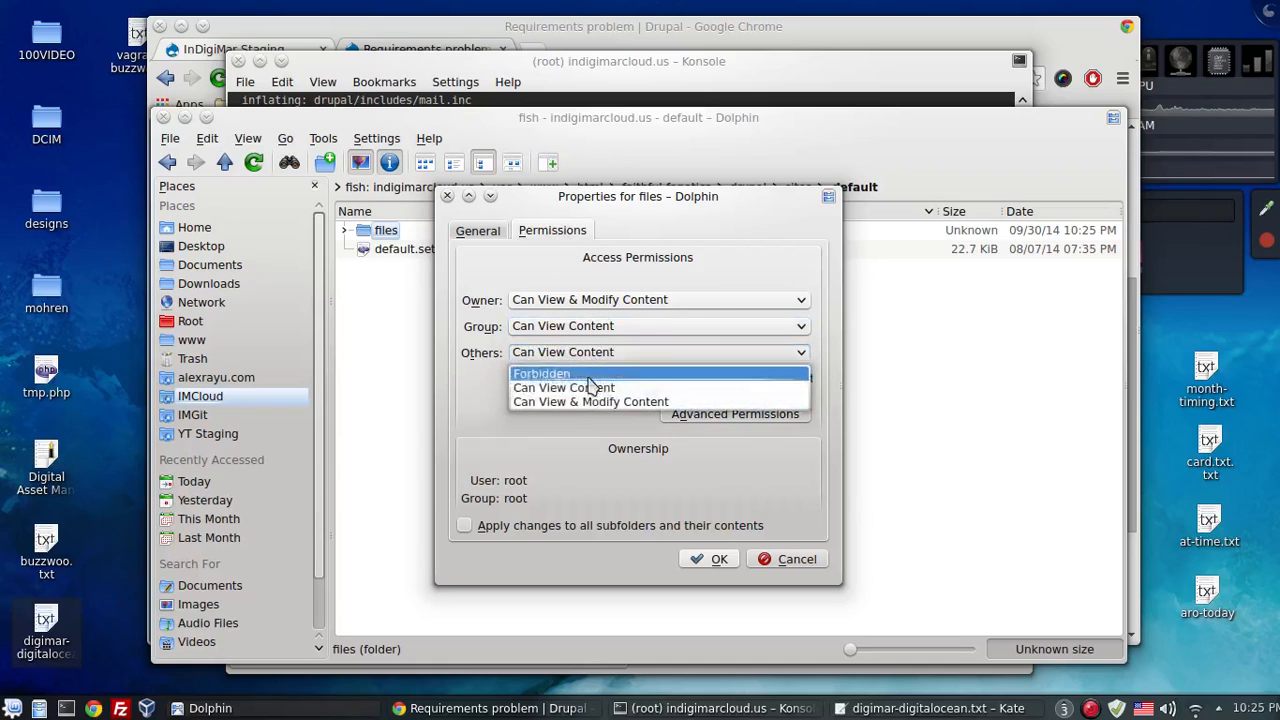
pyautogui.click(590, 403)
pyautogui.click(597, 328)
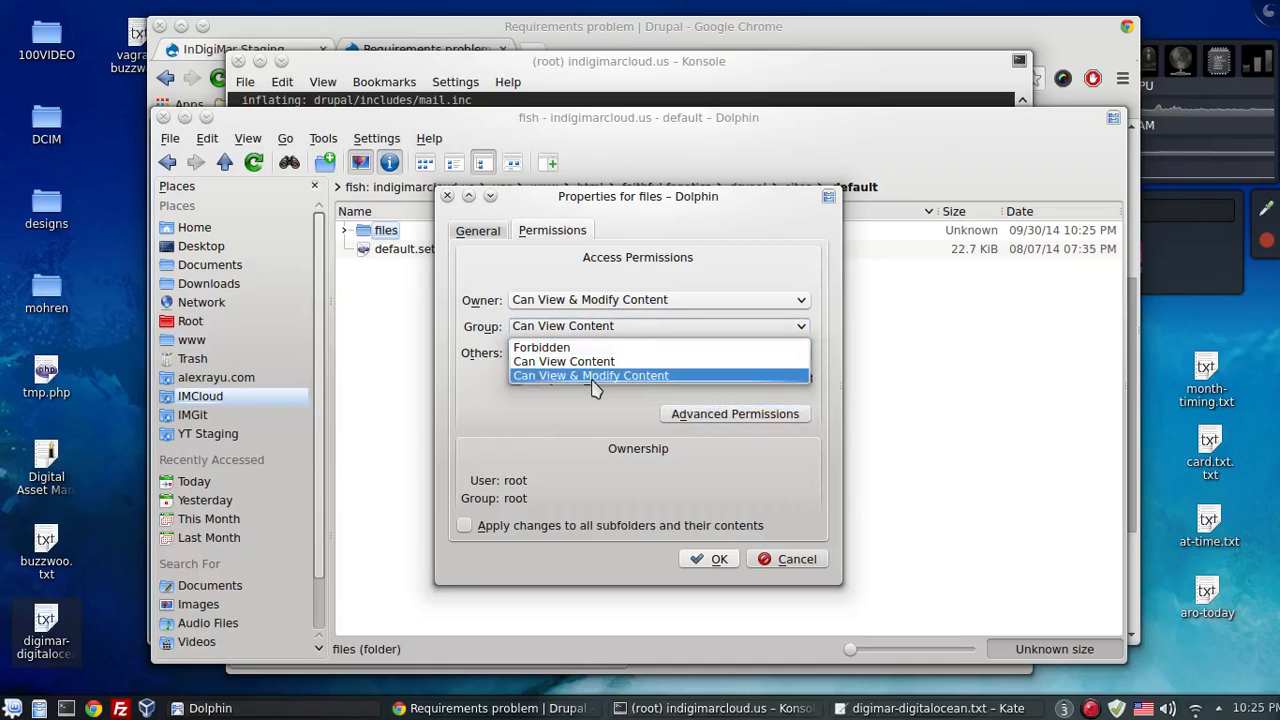
pyautogui.click(594, 377)
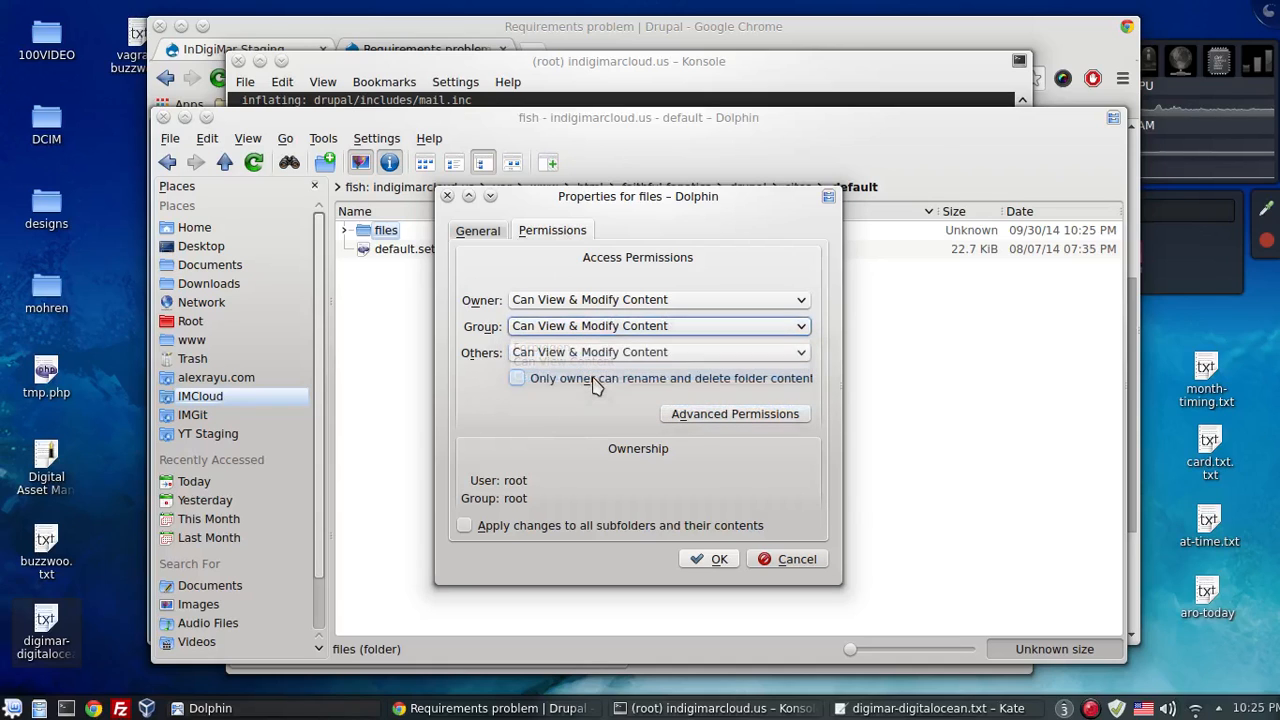
pyautogui.click(708, 562)
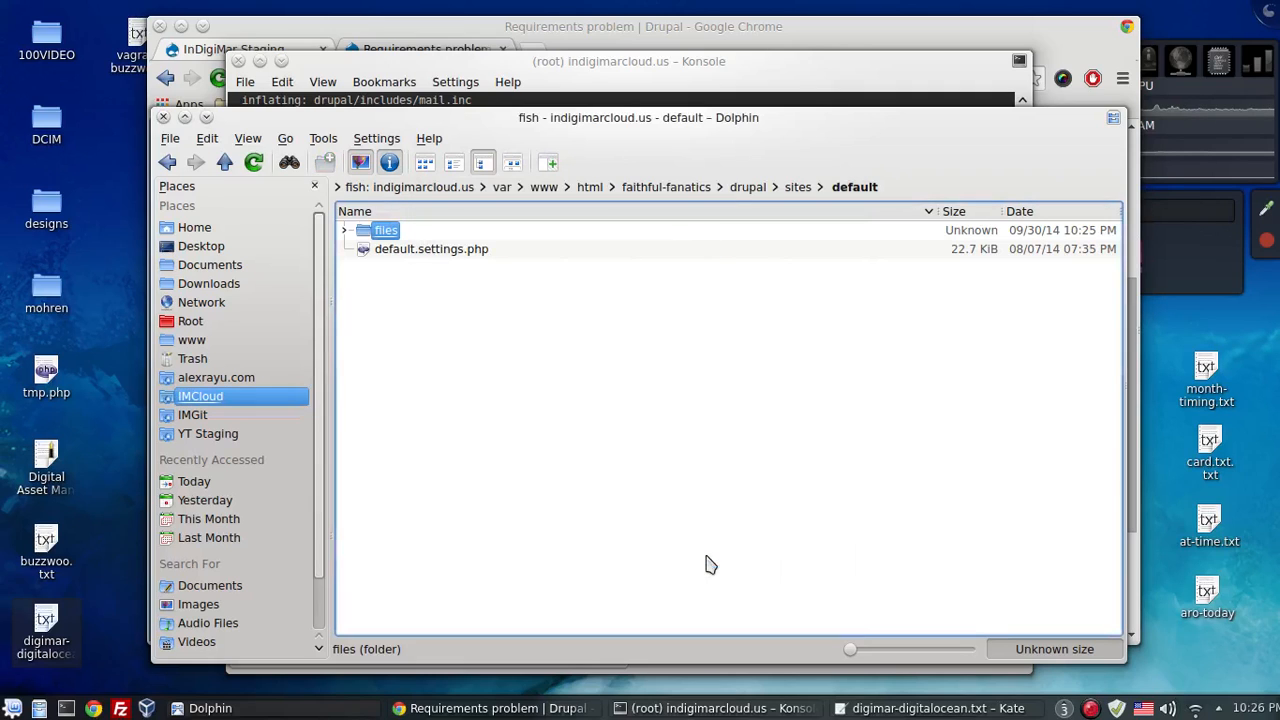
# - Copy default.settings.php within the same sites/default folder under the new name settings.php
pyautogui.rightClick(461, 248)
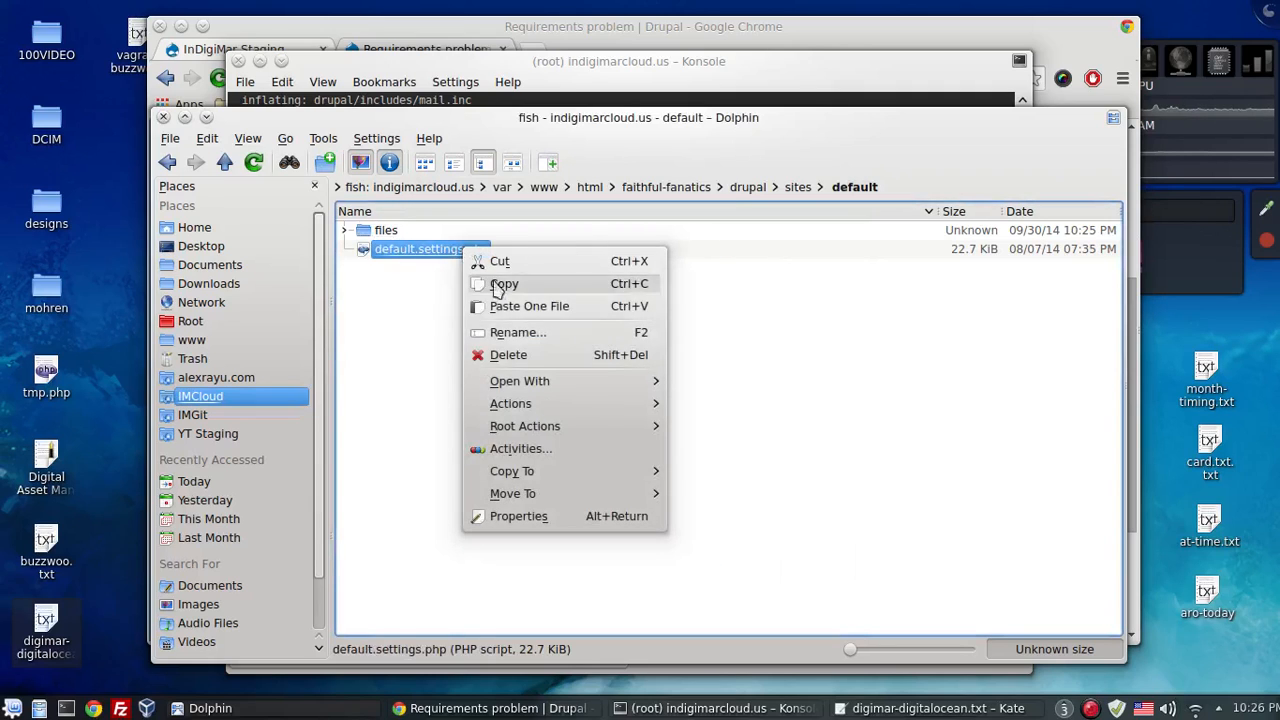
pyautogui.click(511, 338)
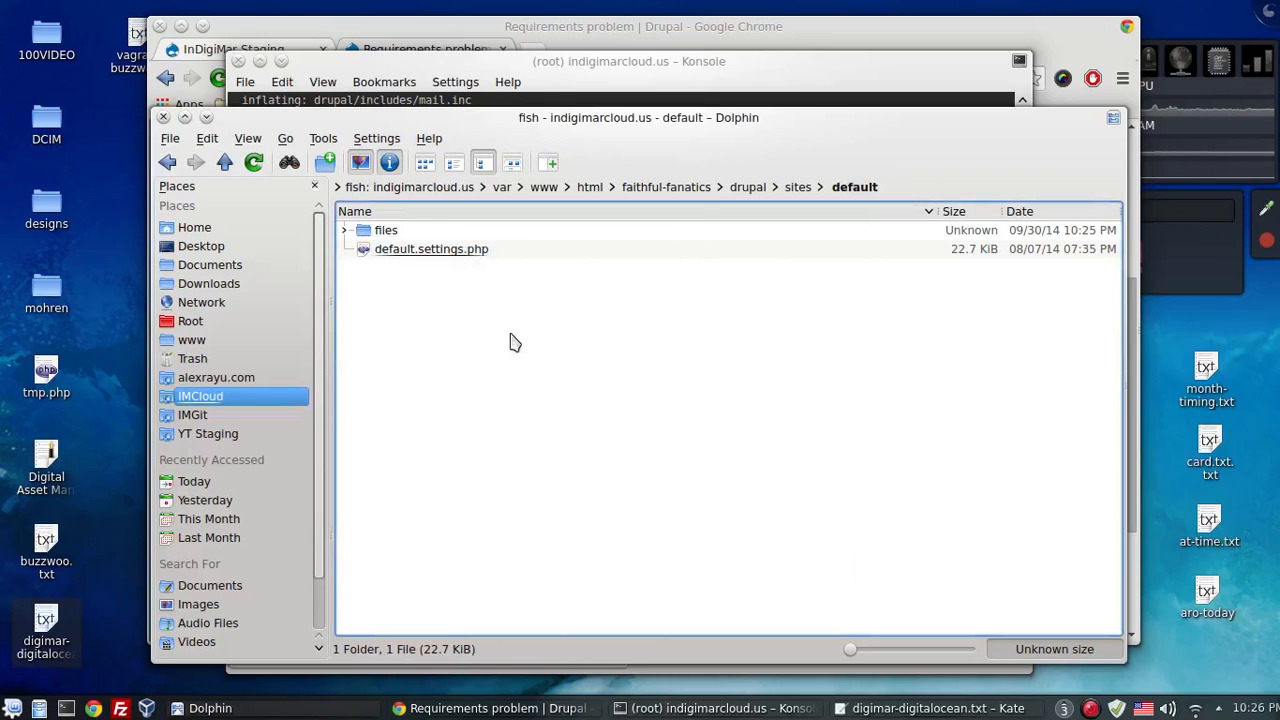
pyautogui.hotkey('ctrl', 'v')
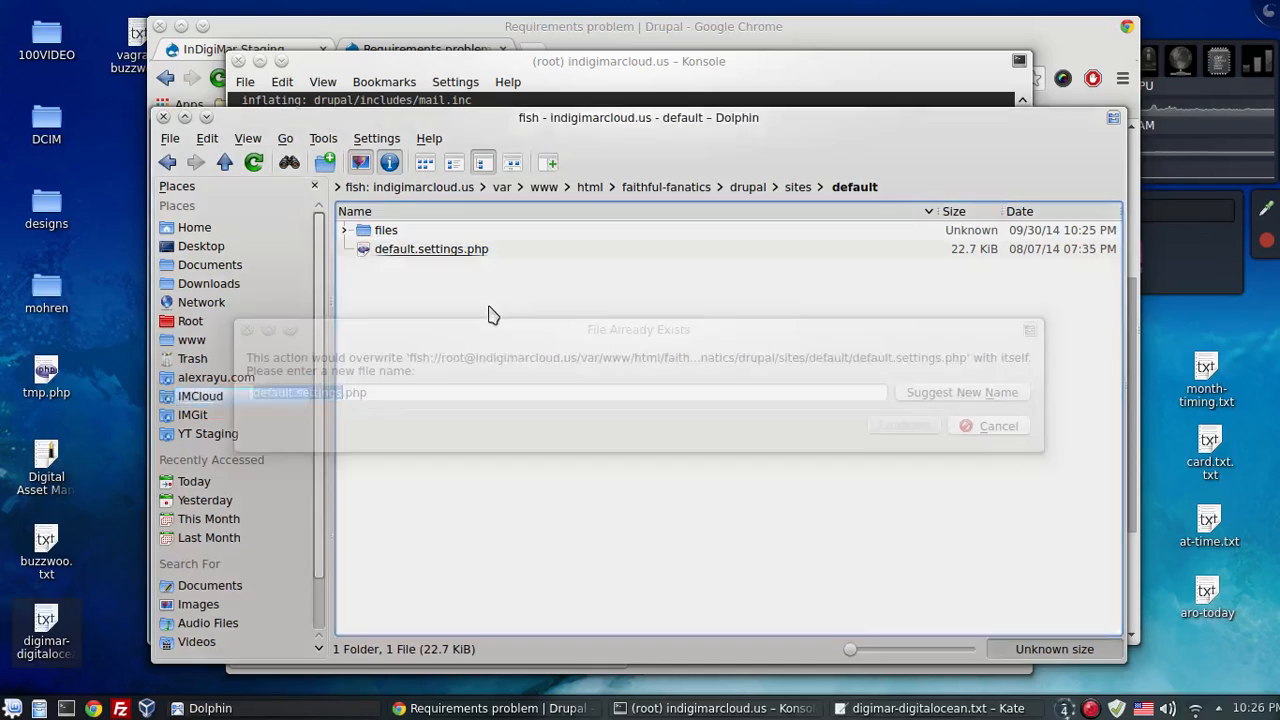
pyautogui.click(298, 394)
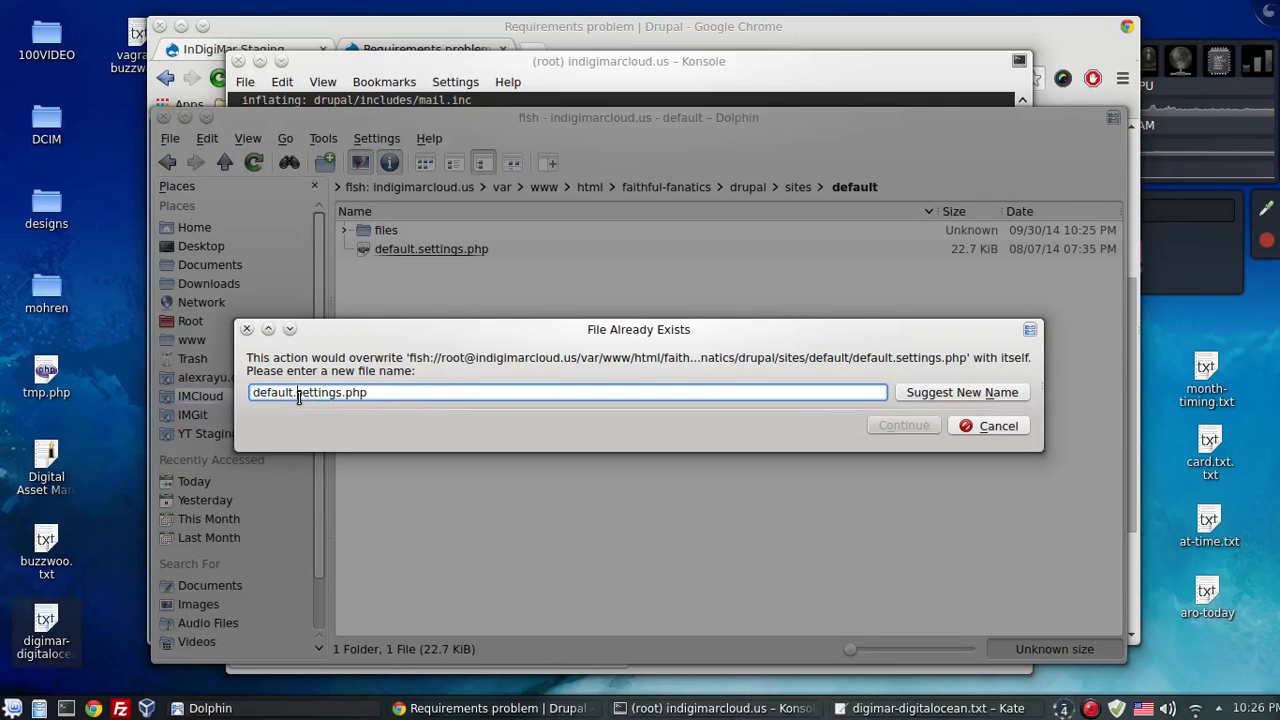
pyautogui.moveTo(296, 394); pyautogui.dragTo(230, 391)
pyautogui.press('BackSpace')
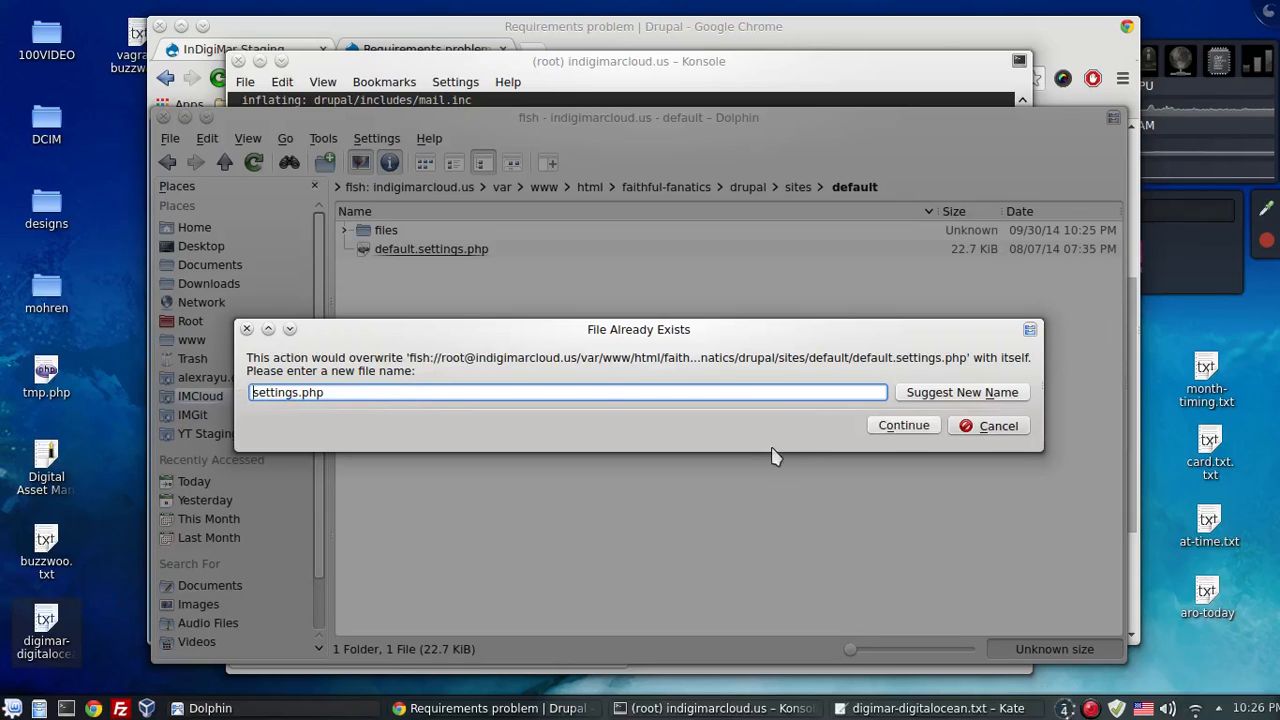
pyautogui.click(903, 426)
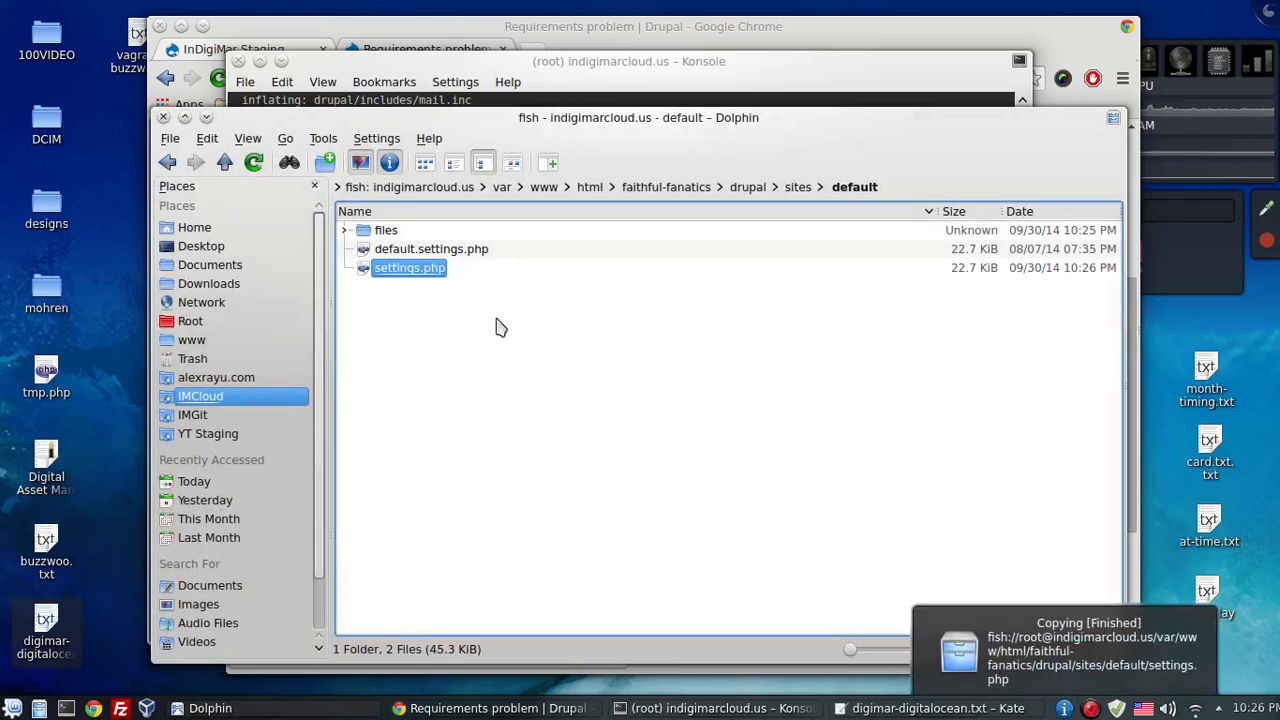
# - Set the permissions of settings.php to Can Read & Write for both Group and Others
pyautogui.rightClick(428, 269)
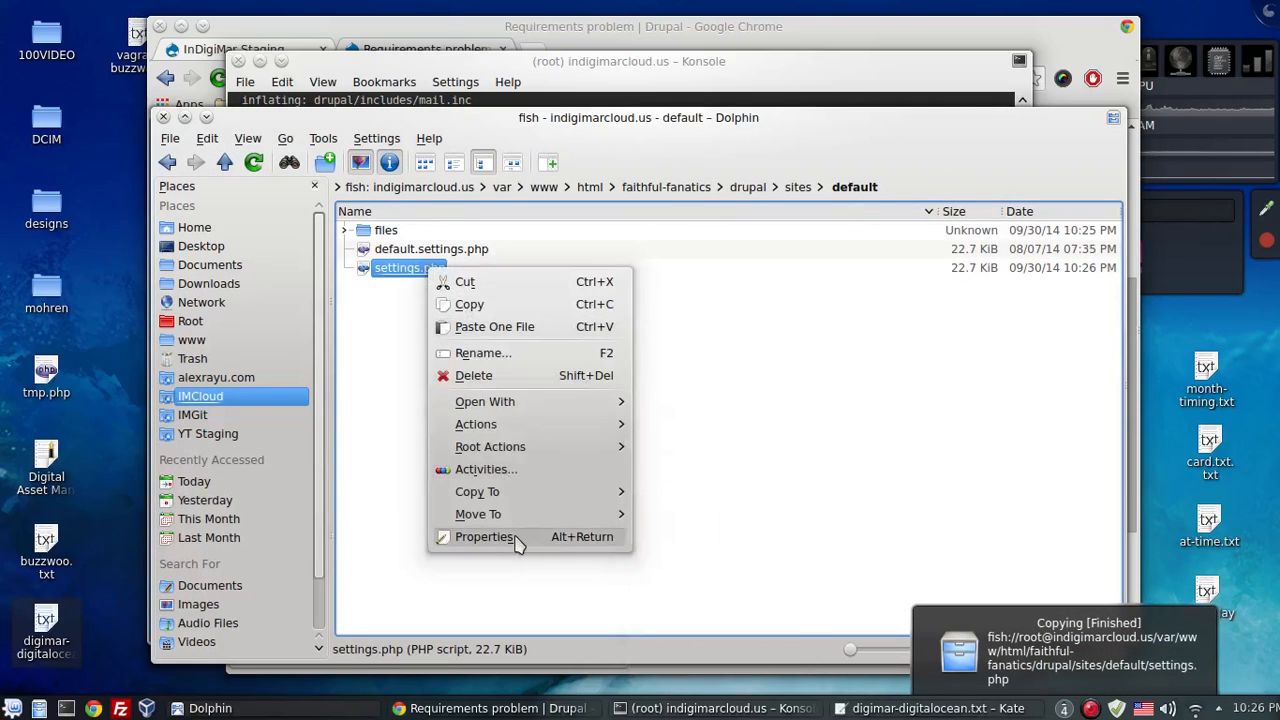
pyautogui.click(480, 537)
pyautogui.click(552, 230)
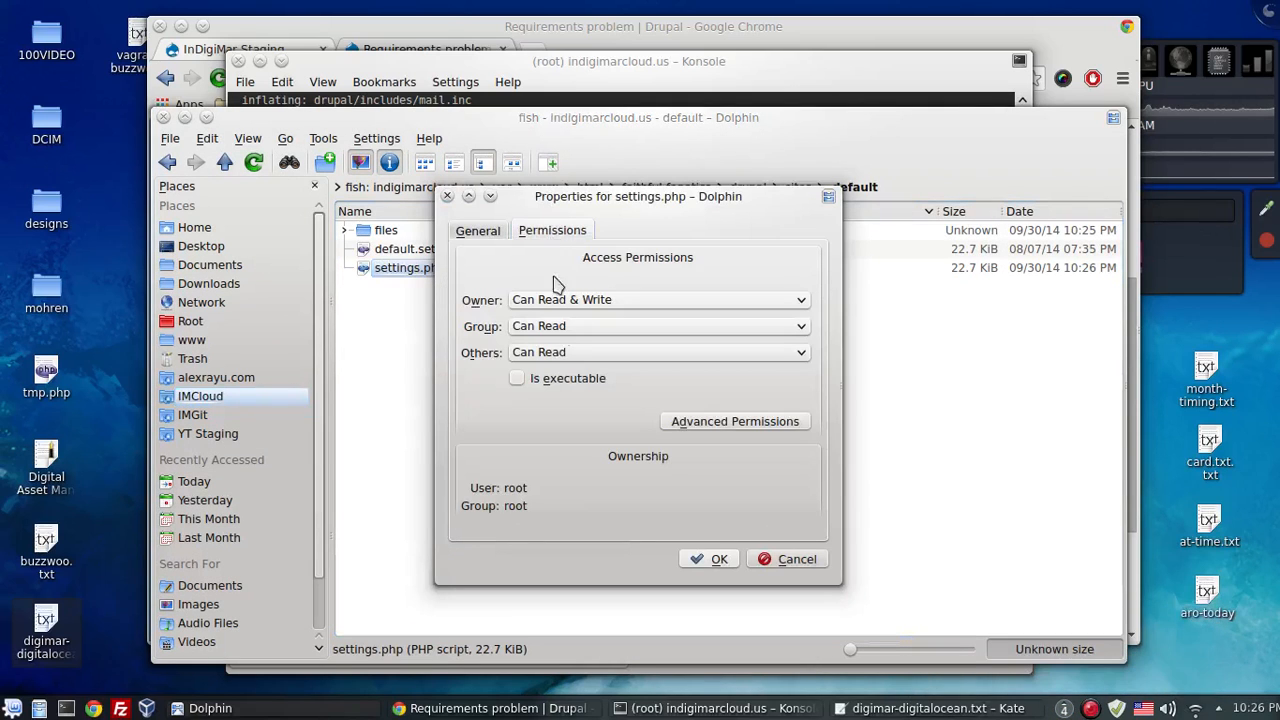
pyautogui.click(550, 353)
pyautogui.click(565, 376)
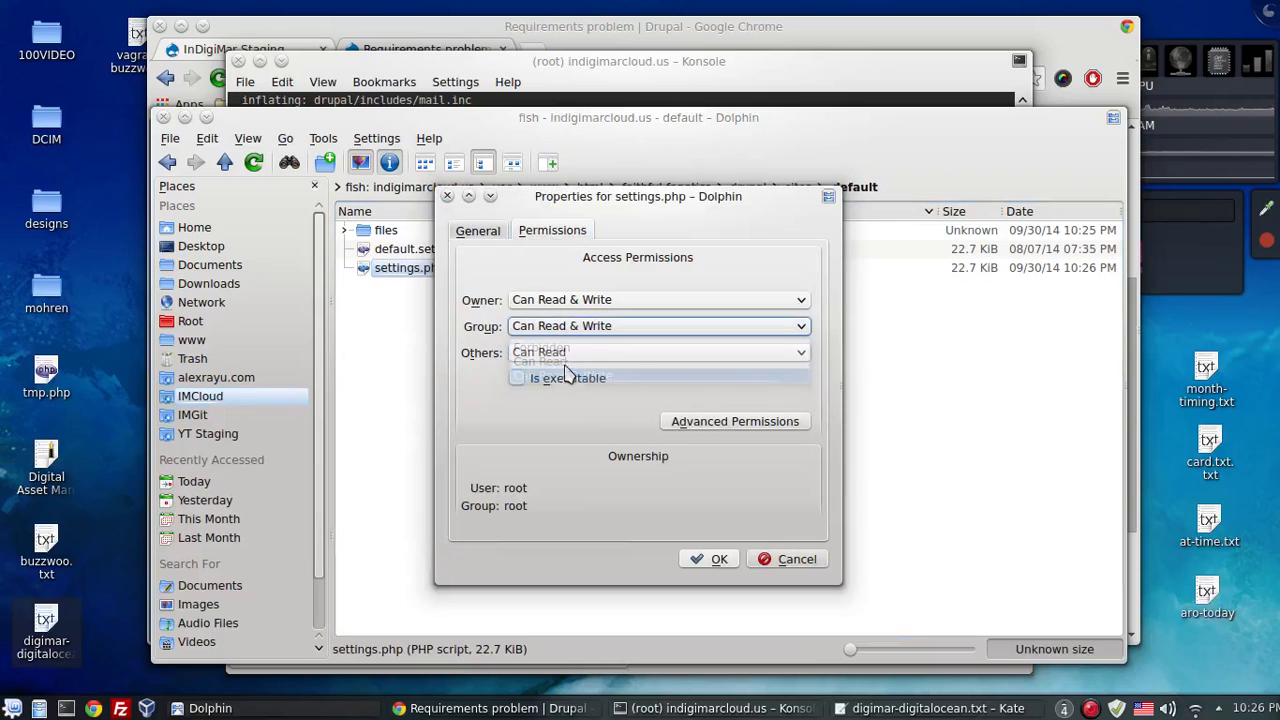
pyautogui.click(565, 352)
pyautogui.click(583, 402)
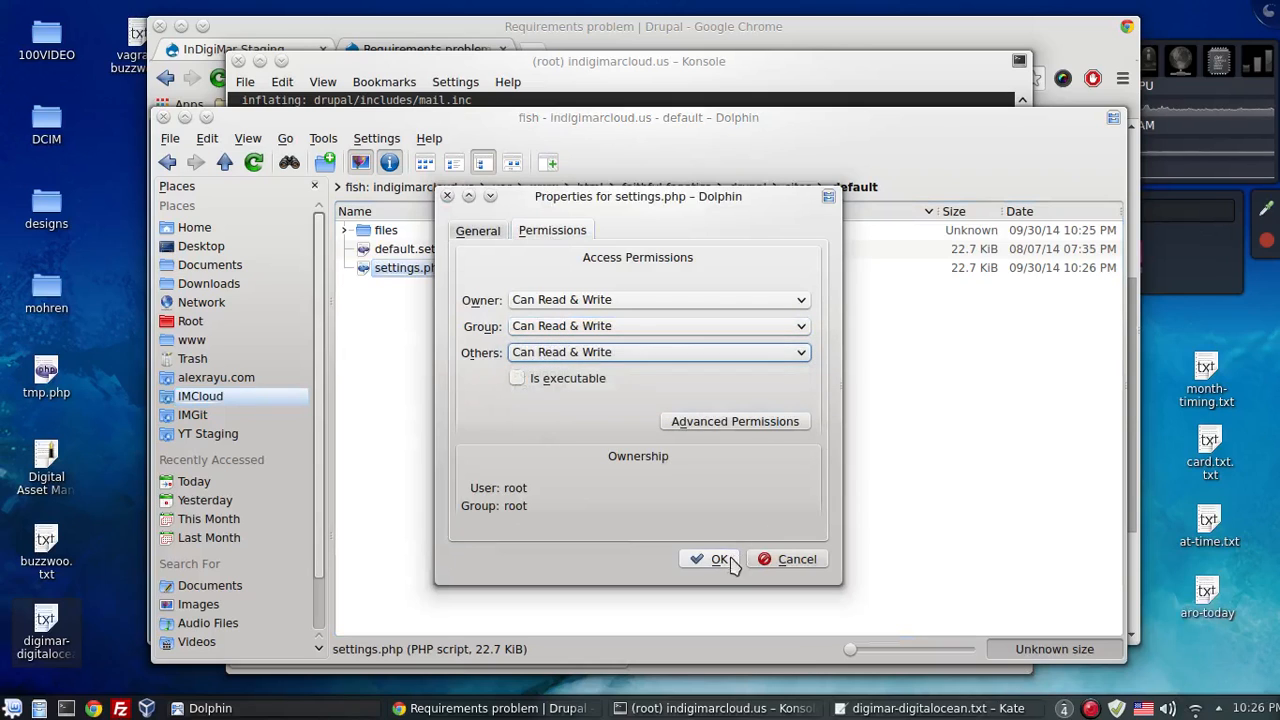
pyautogui.click(716, 559)
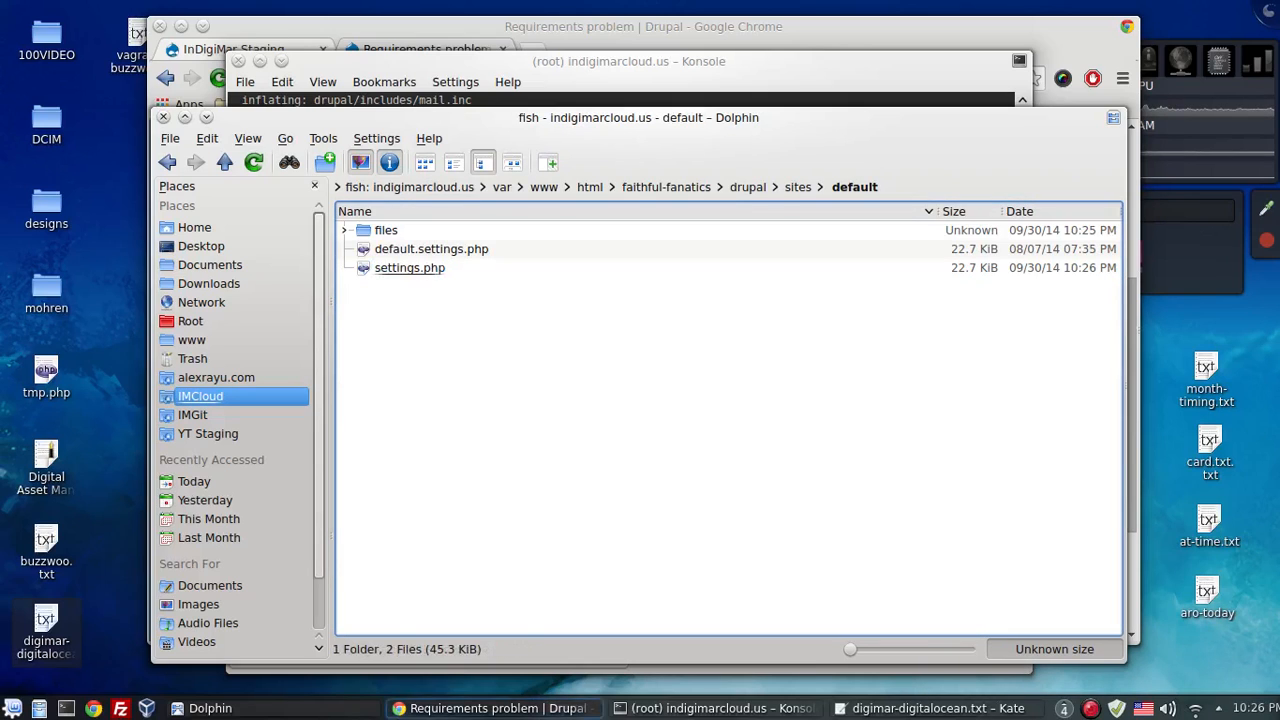
# - Switch to Chrome and start the Commerce Kickstart 2 installer from its Welcome page, opted out of Commerce Guys content
pyautogui.click(465, 708)
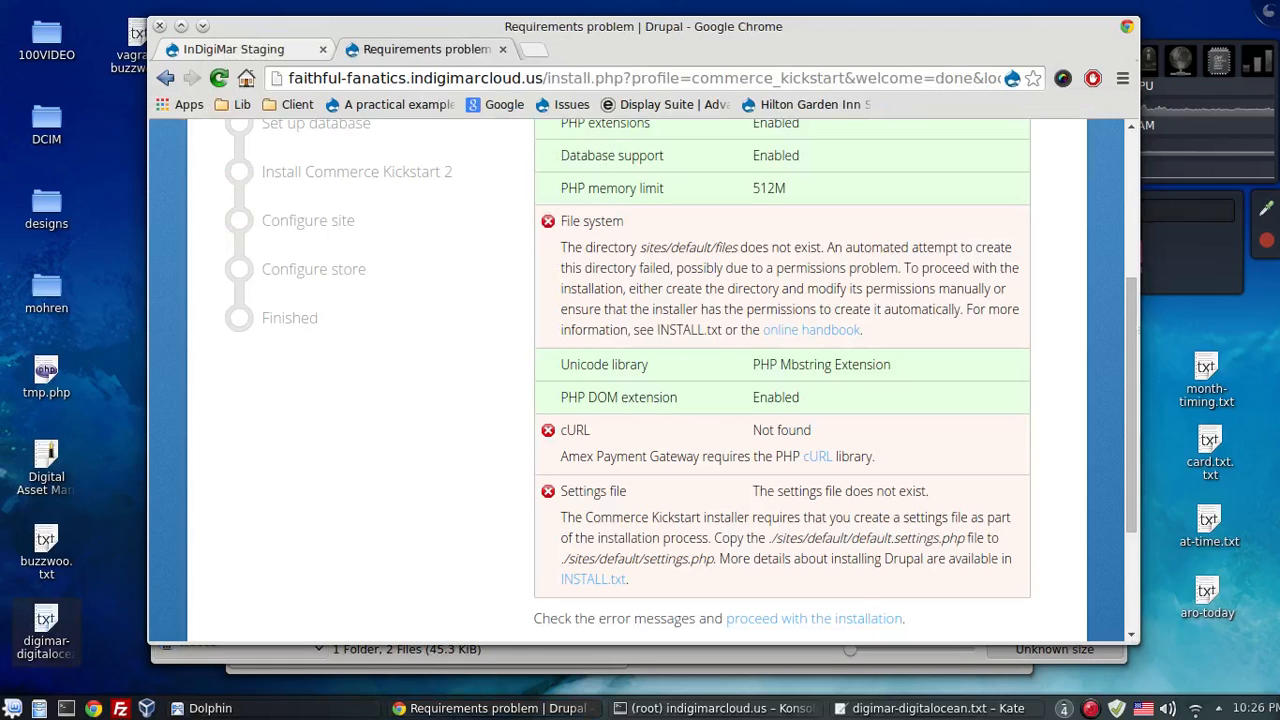
pyautogui.click(535, 50)
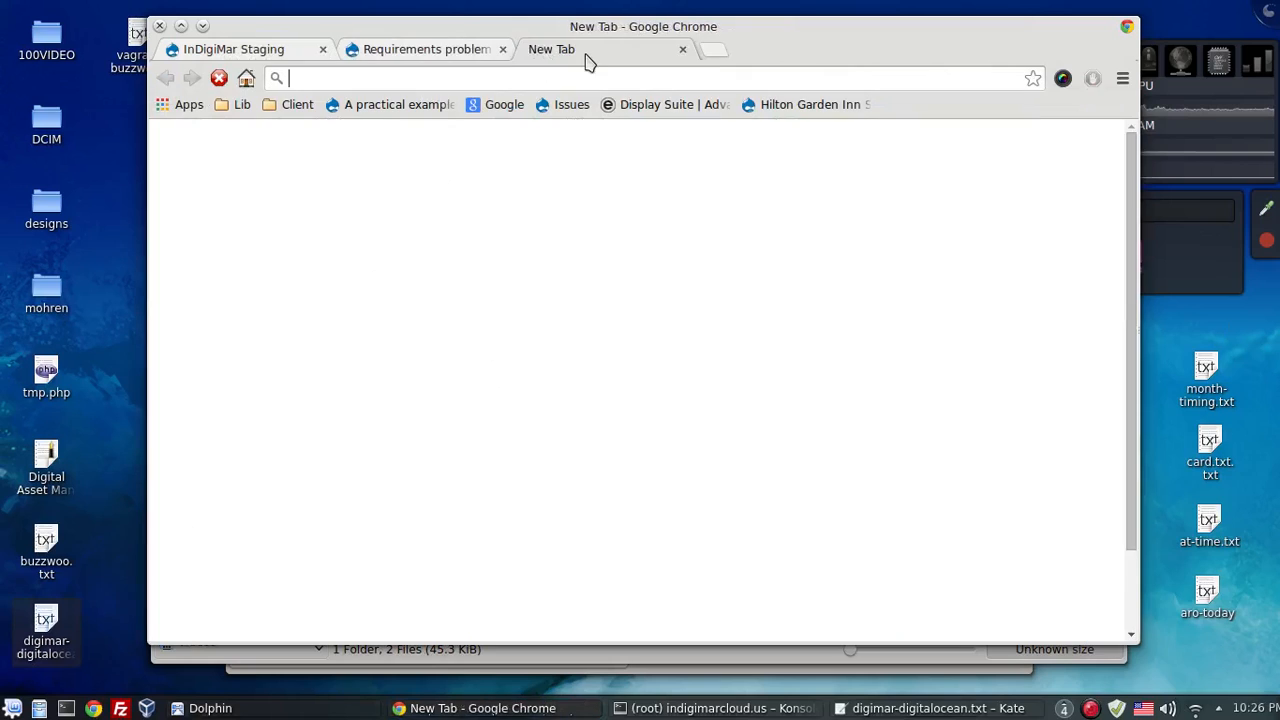
pyautogui.hotkey('ctrl', 'w')
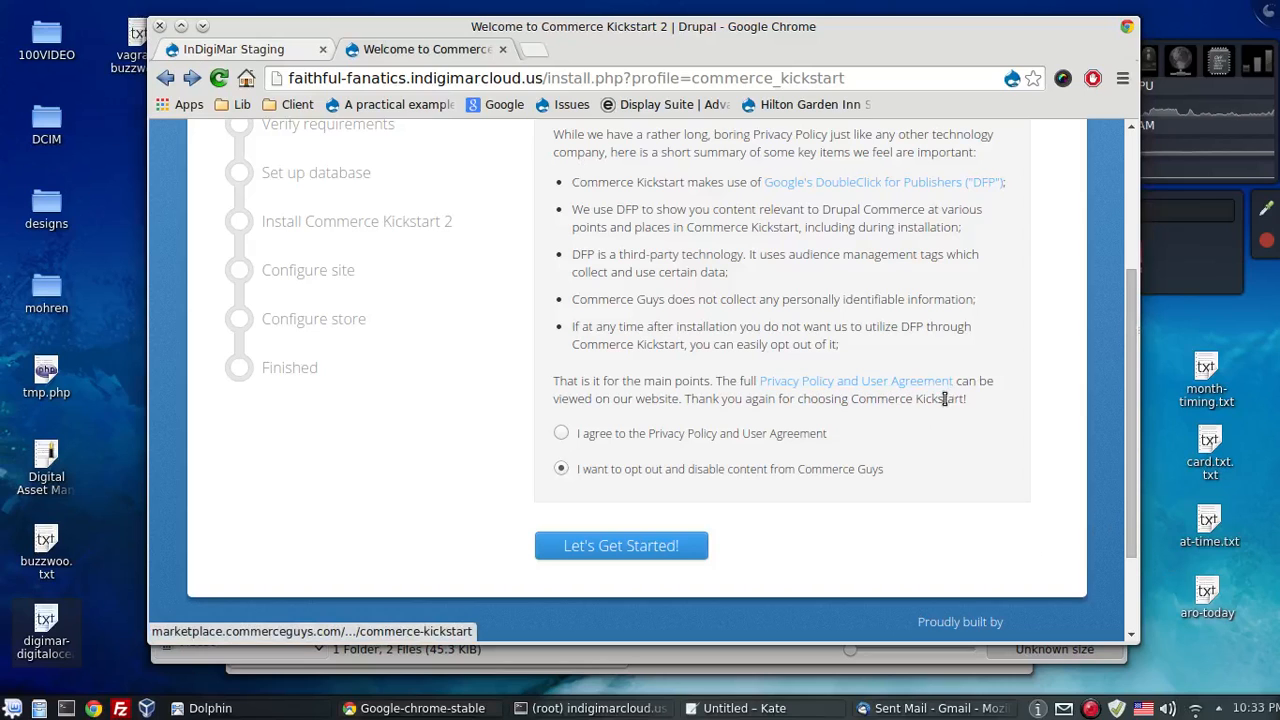
pyautogui.scroll(3, 940, 405)
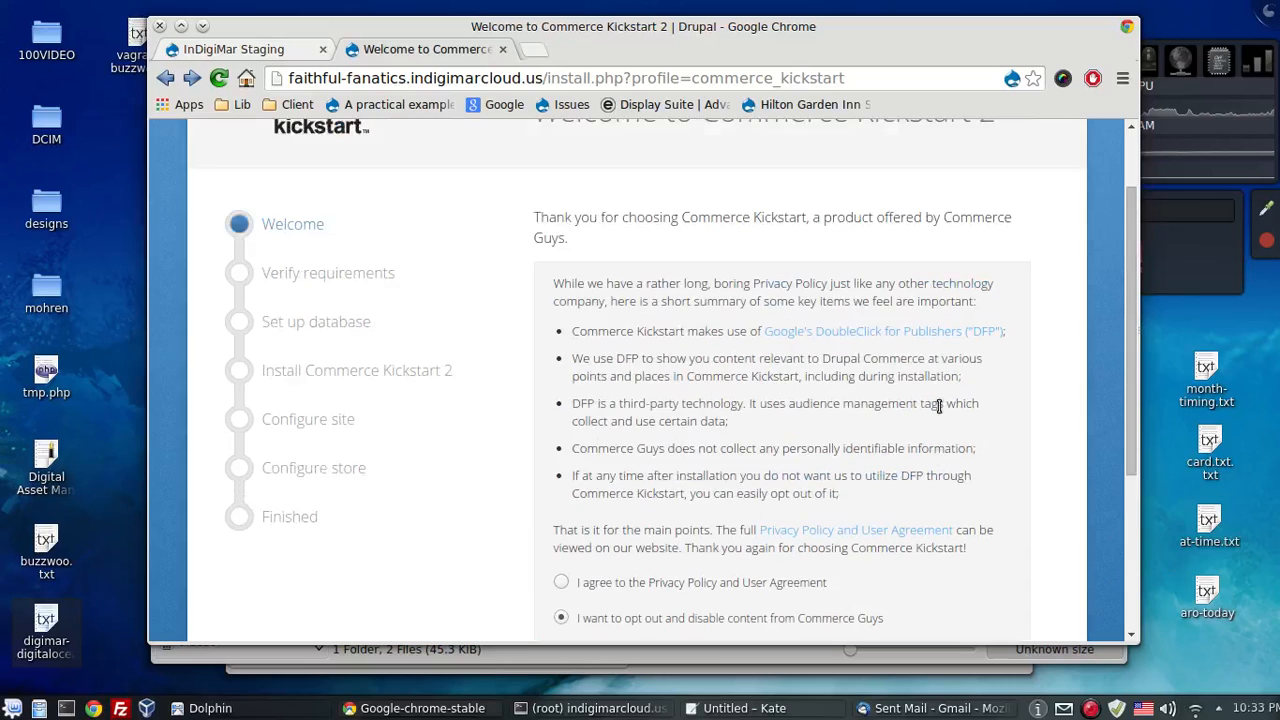
pyautogui.scroll(-4, 940, 405)
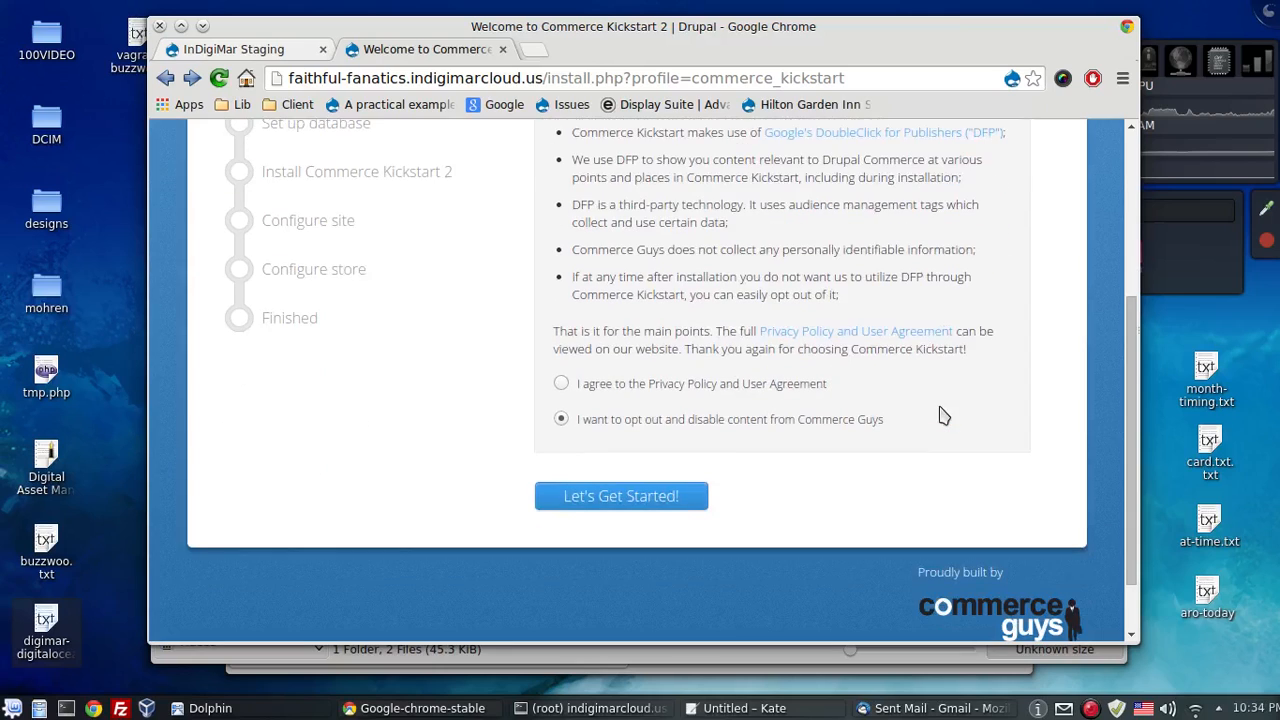
pyautogui.click(593, 497)
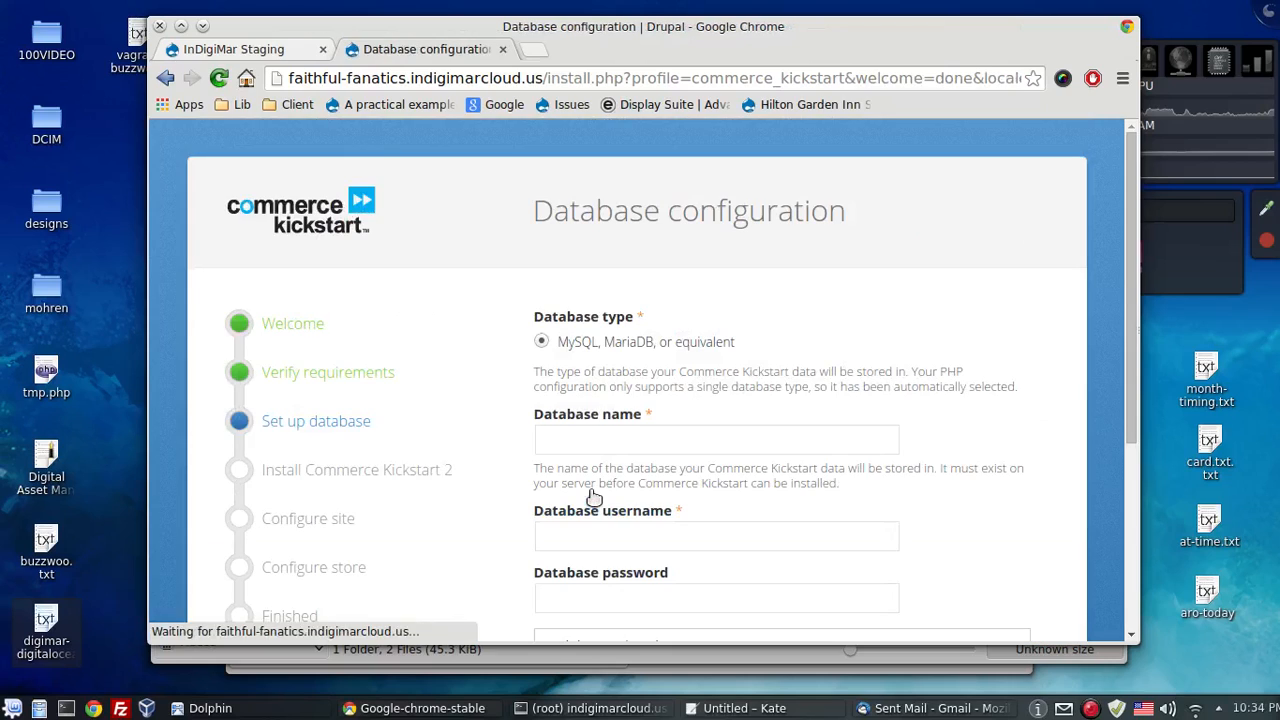
# - Try submitting the database configuration with database name faithful-fanatics, username dev and the database password
pyautogui.click(586, 446)
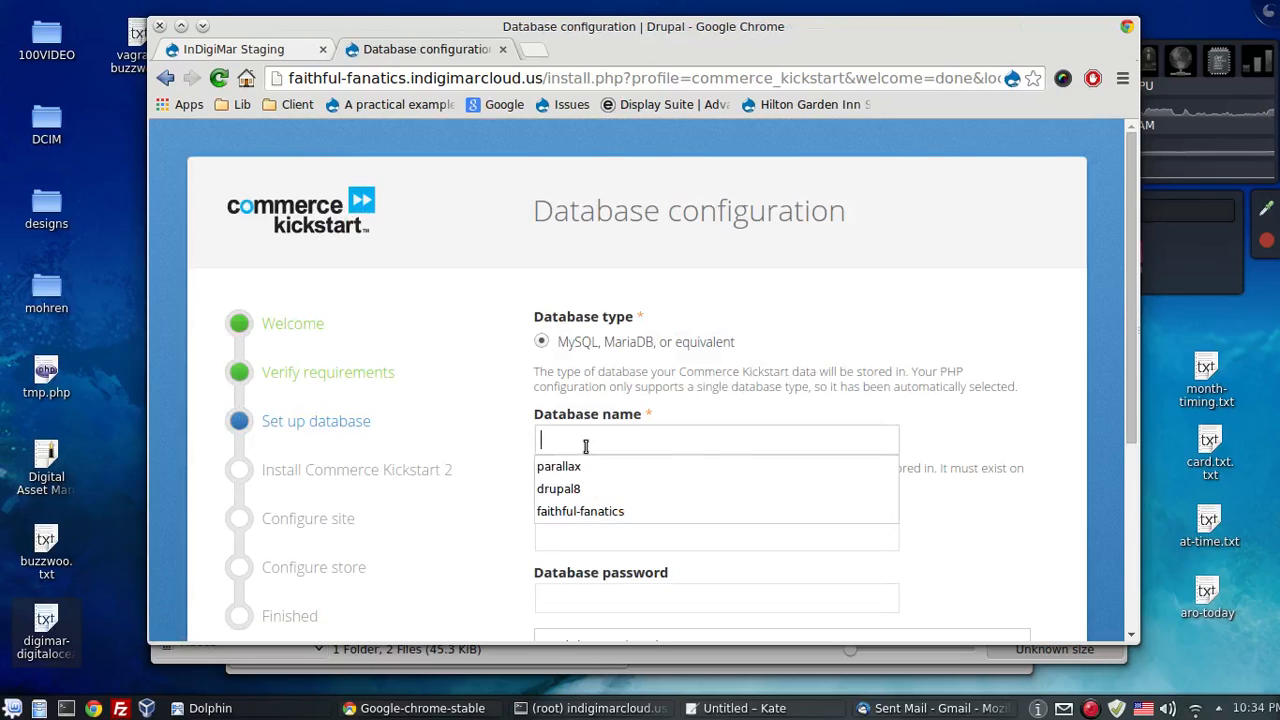
pyautogui.click(589, 511)
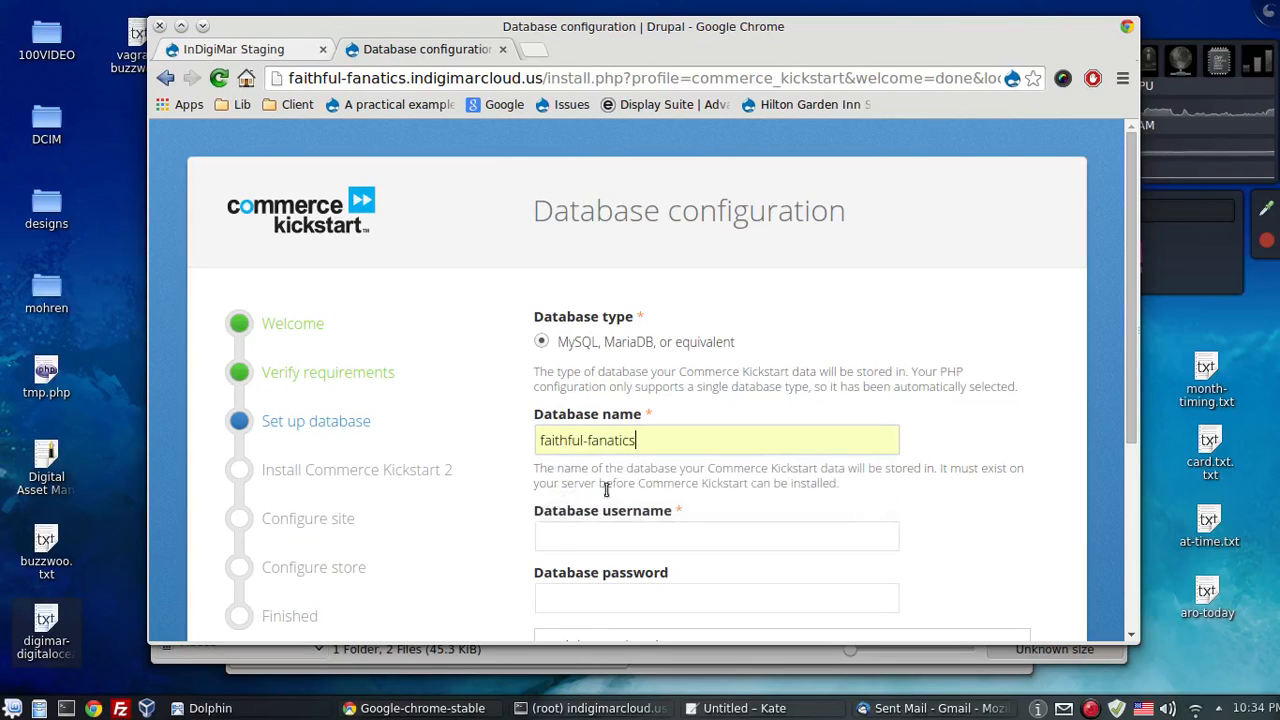
pyautogui.click(601, 526)
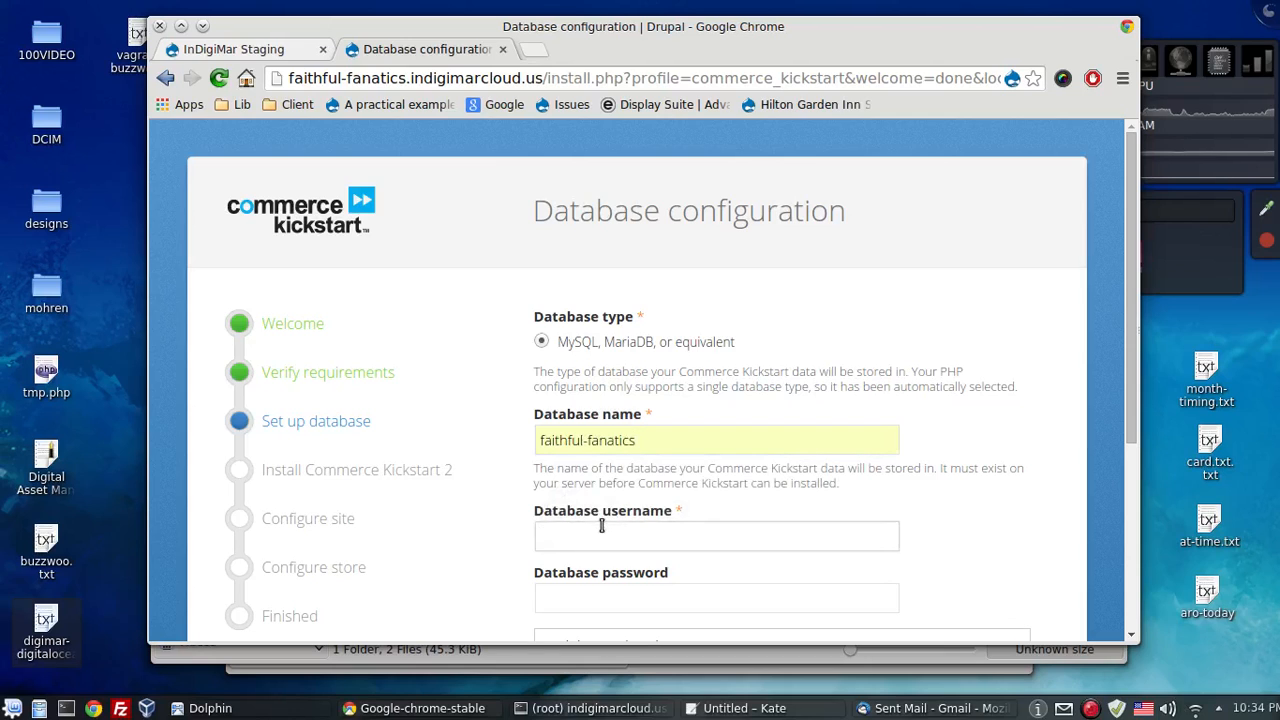
pyautogui.write('dev')
pyautogui.scroll(-3, 617, 522)
pyautogui.click(631, 457)
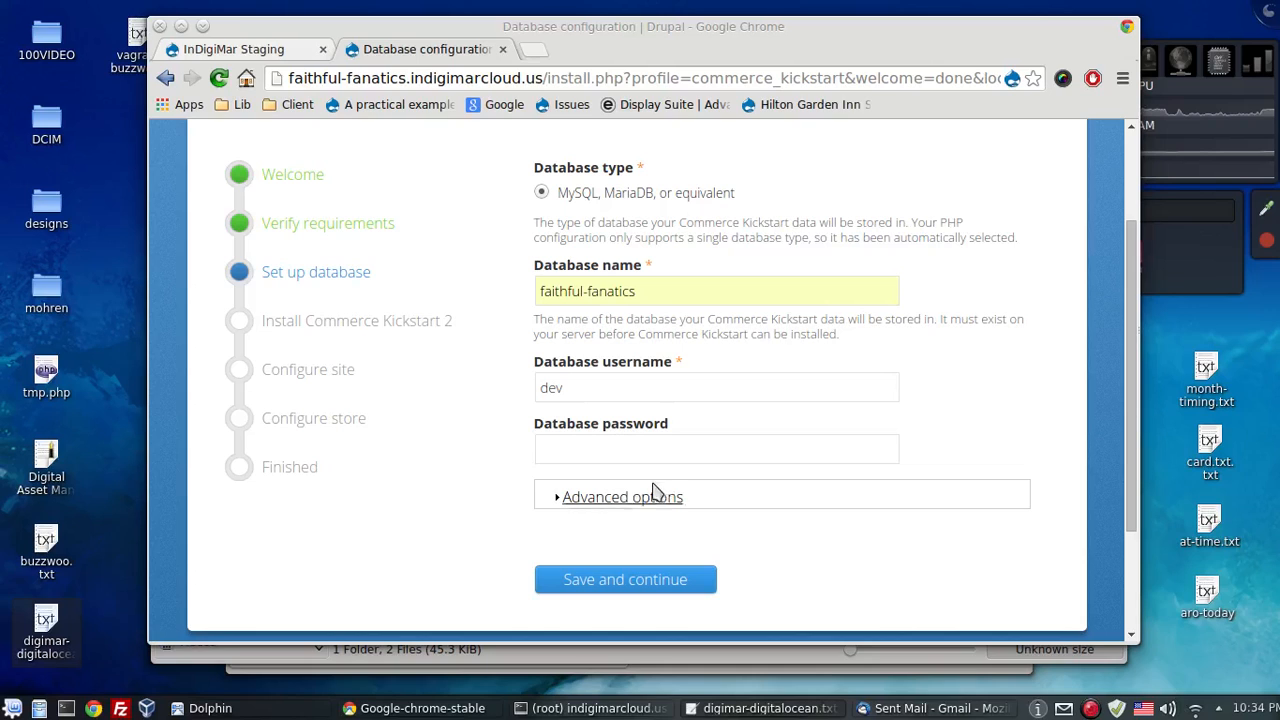
pyautogui.click(647, 452)
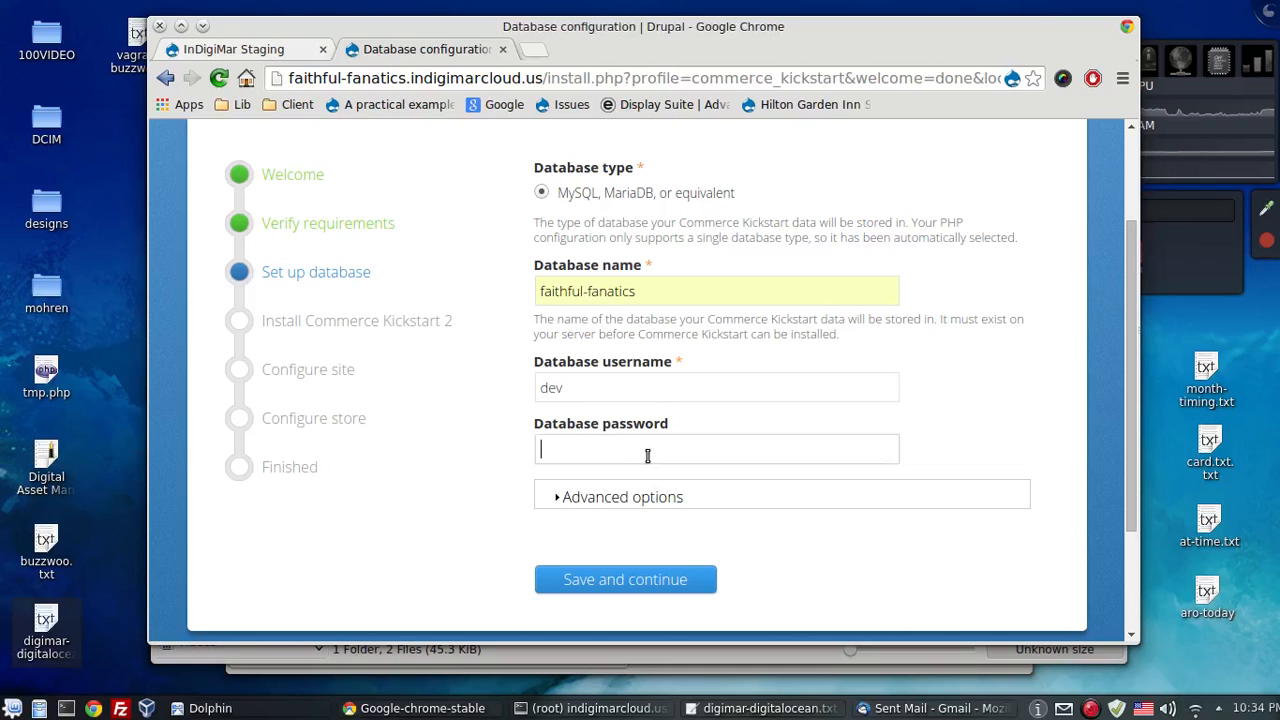
pyautogui.click(676, 578)
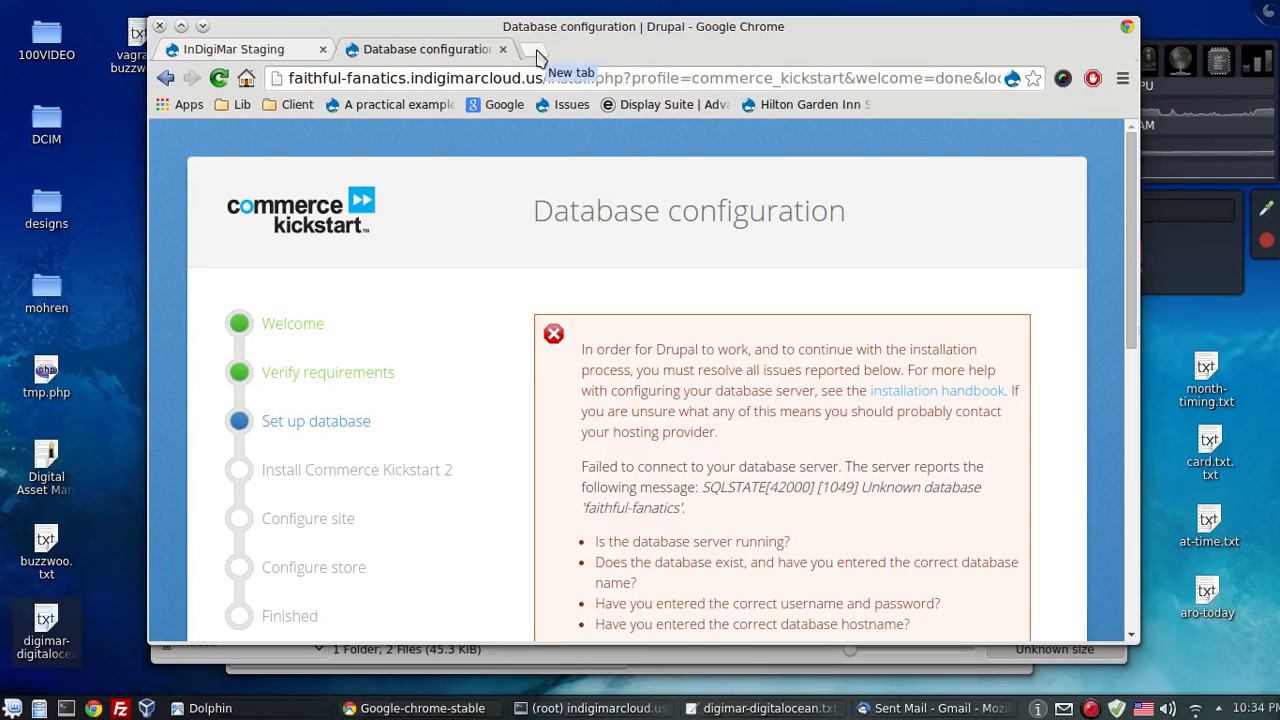
# - Check the site's database name in the phpMyAdmin database list at indigimarcloud.us/phpmyadmin, using a separate tab that is closed again
pyautogui.click(536, 56)
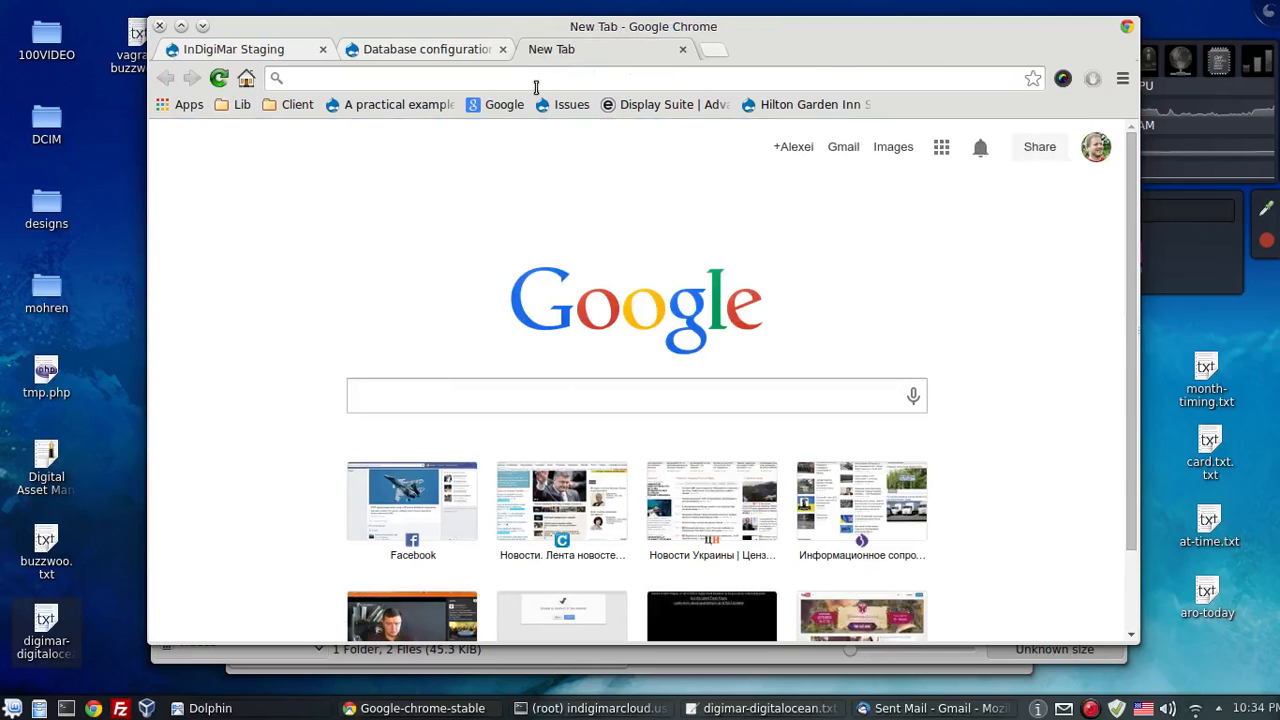
pyautogui.write('indigimarcloud.us')
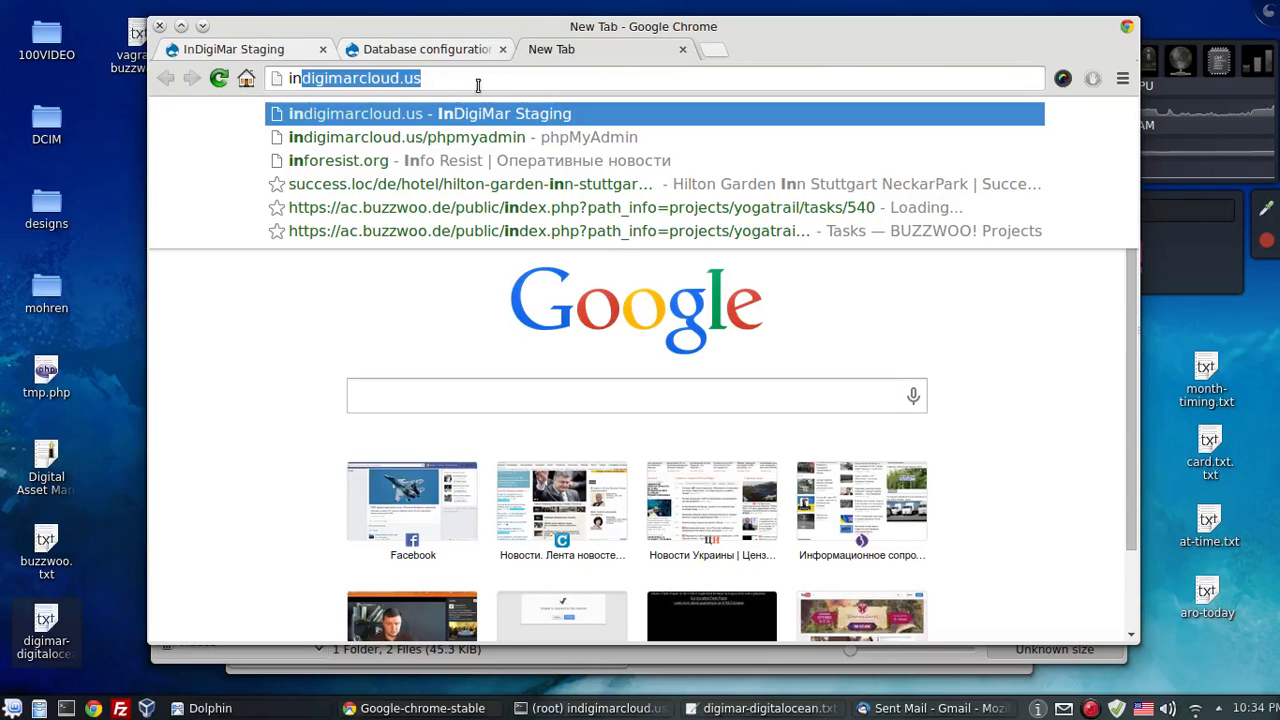
pyautogui.press('Return')
pyautogui.click(446, 80)
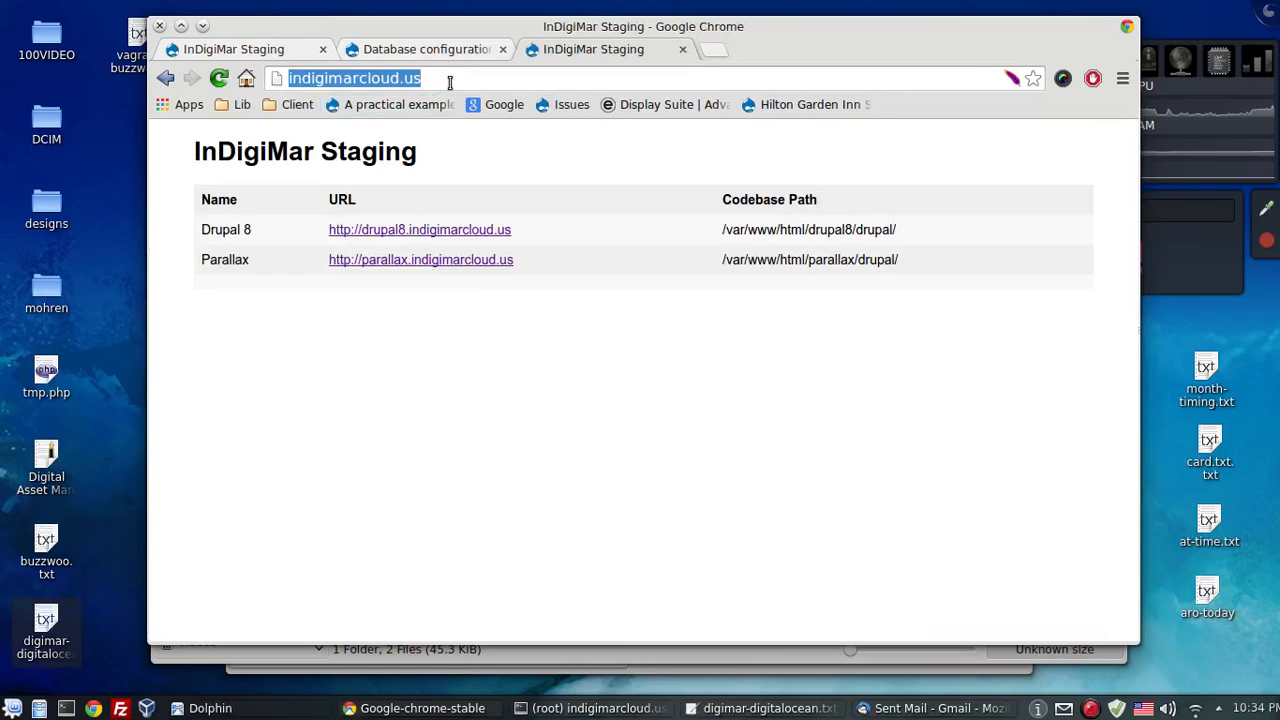
pyautogui.click(454, 80)
pyautogui.write('/')
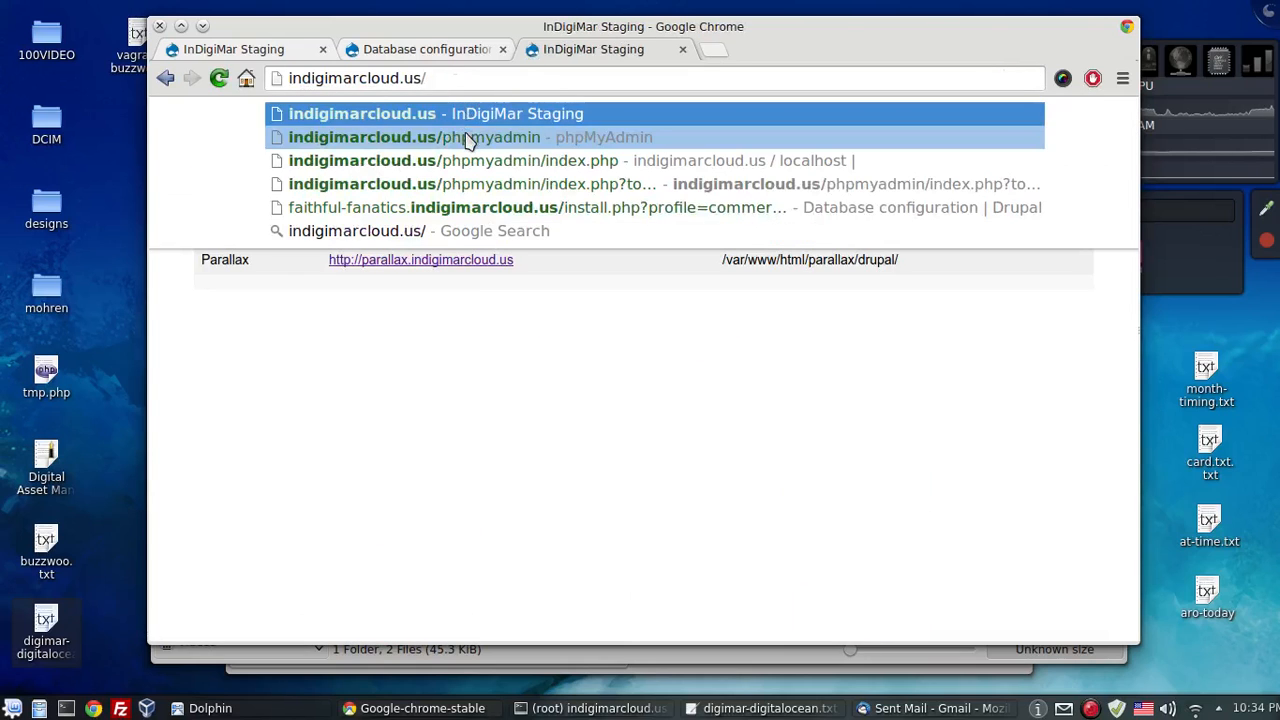
pyautogui.click(465, 135)
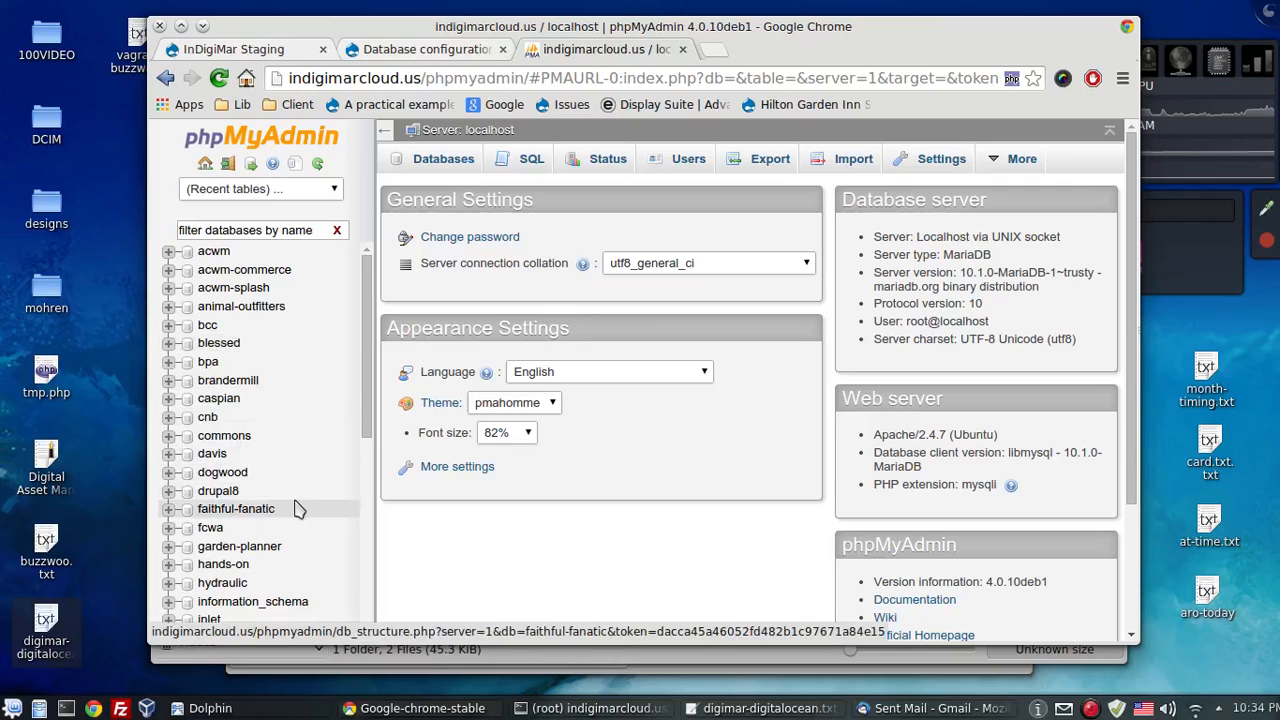
pyautogui.click(683, 49)
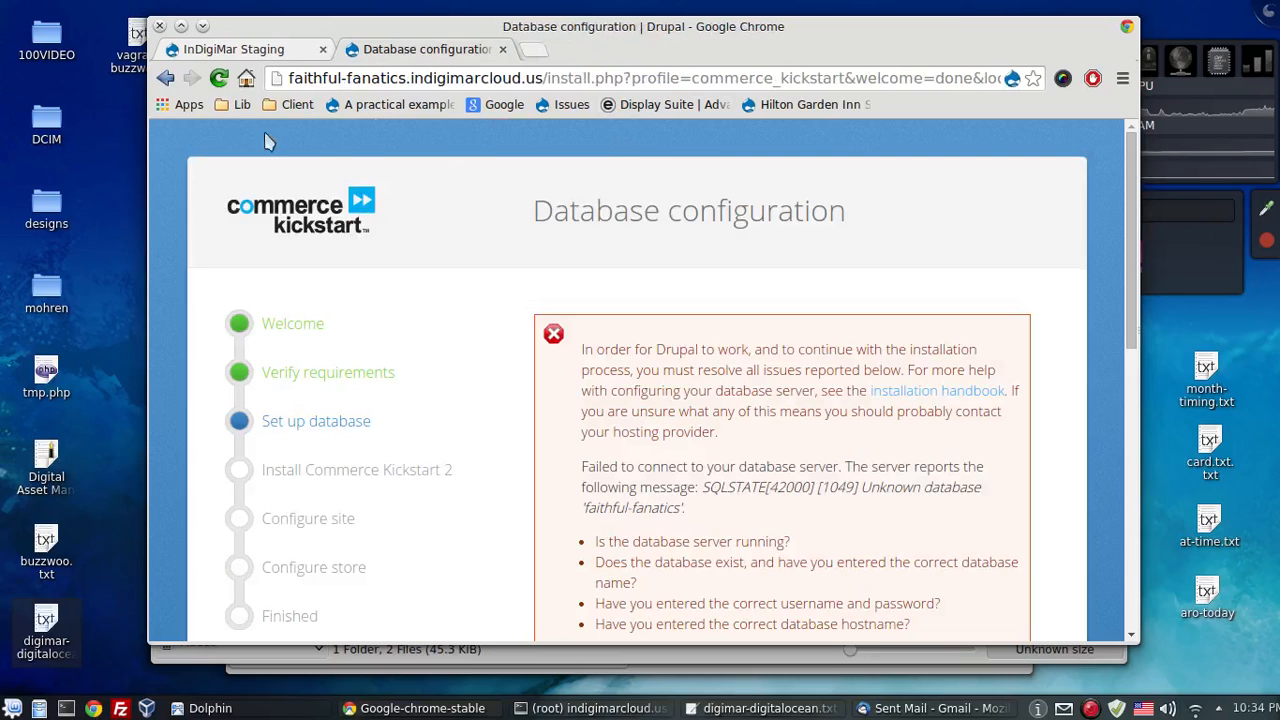
# - Return to the previously filled database form and try resubmitting it with the name faithful-fanatic and the database password
pyautogui.click(167, 80)
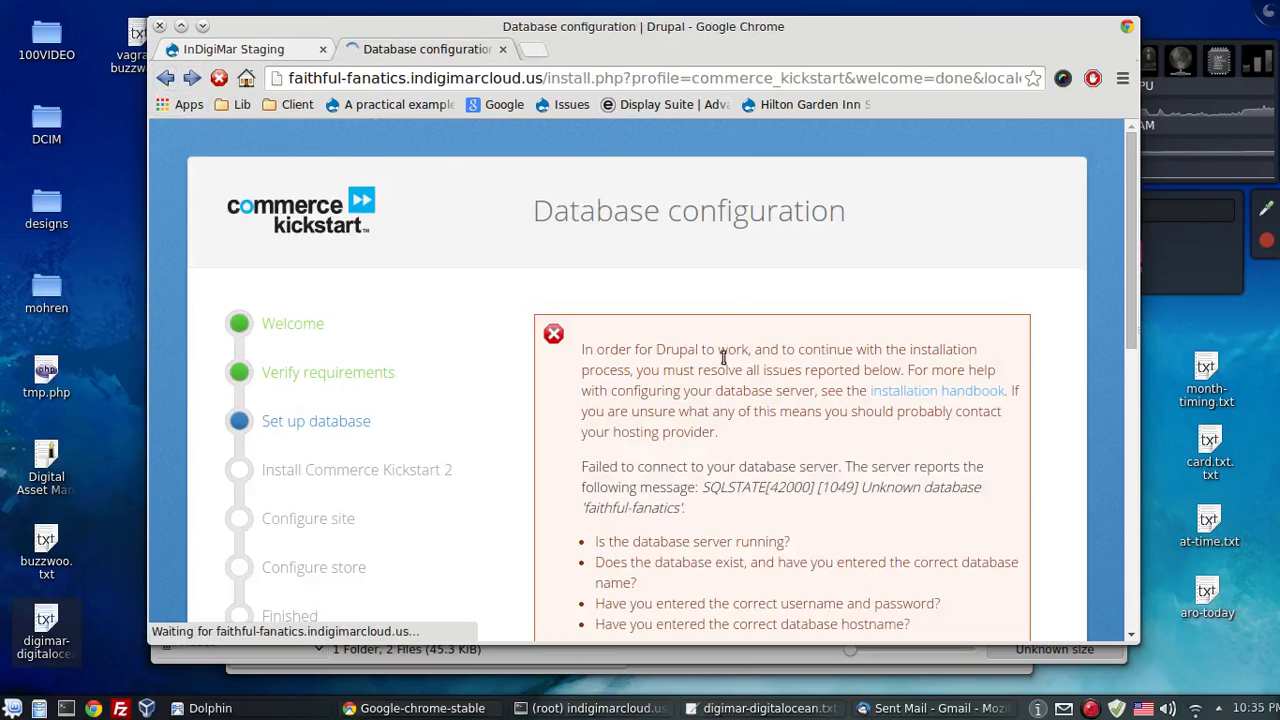
pyautogui.click(680, 287)
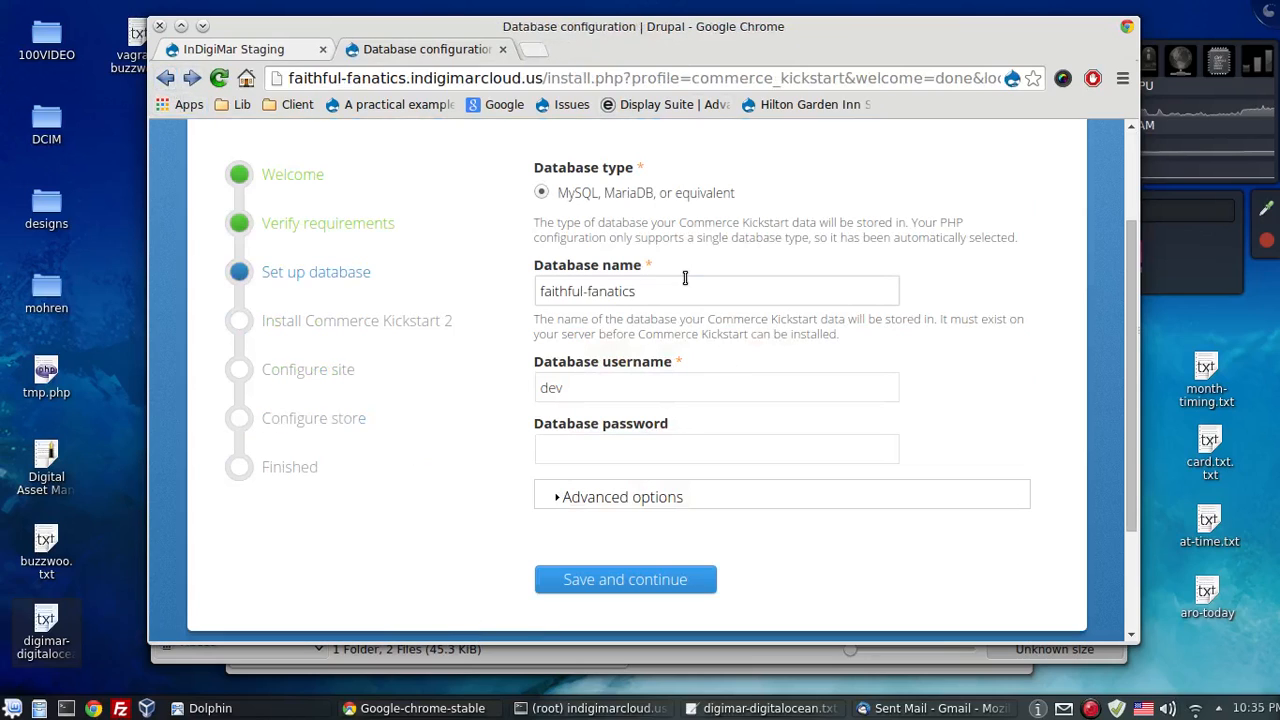
pyautogui.press('BackSpace')
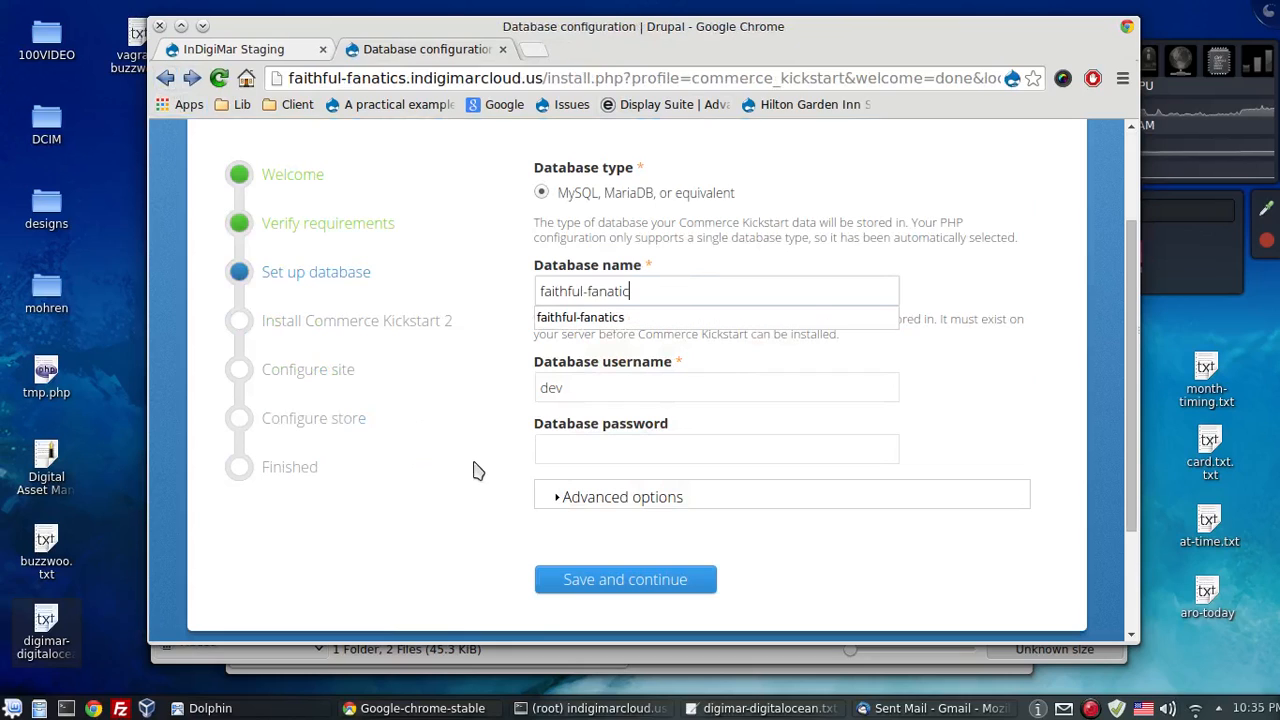
pyautogui.click(555, 452)
pyautogui.hotkey('ctrl', 'v')
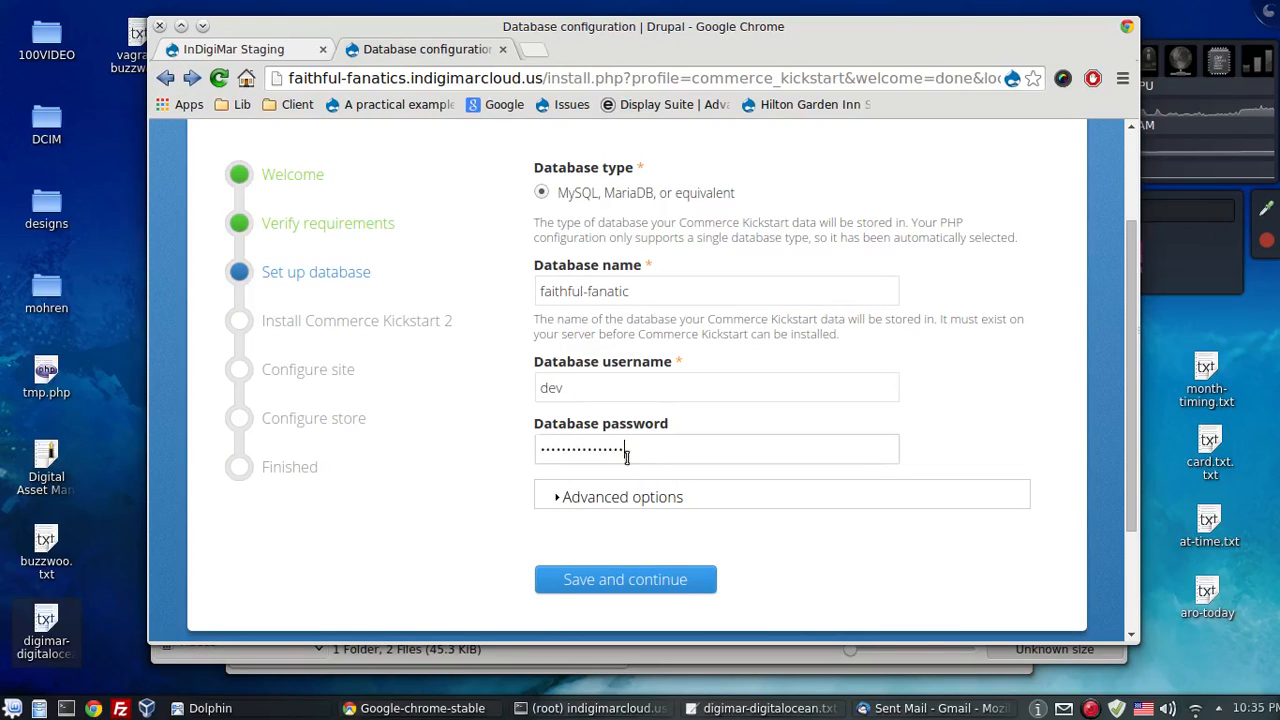
pyautogui.click(680, 592)
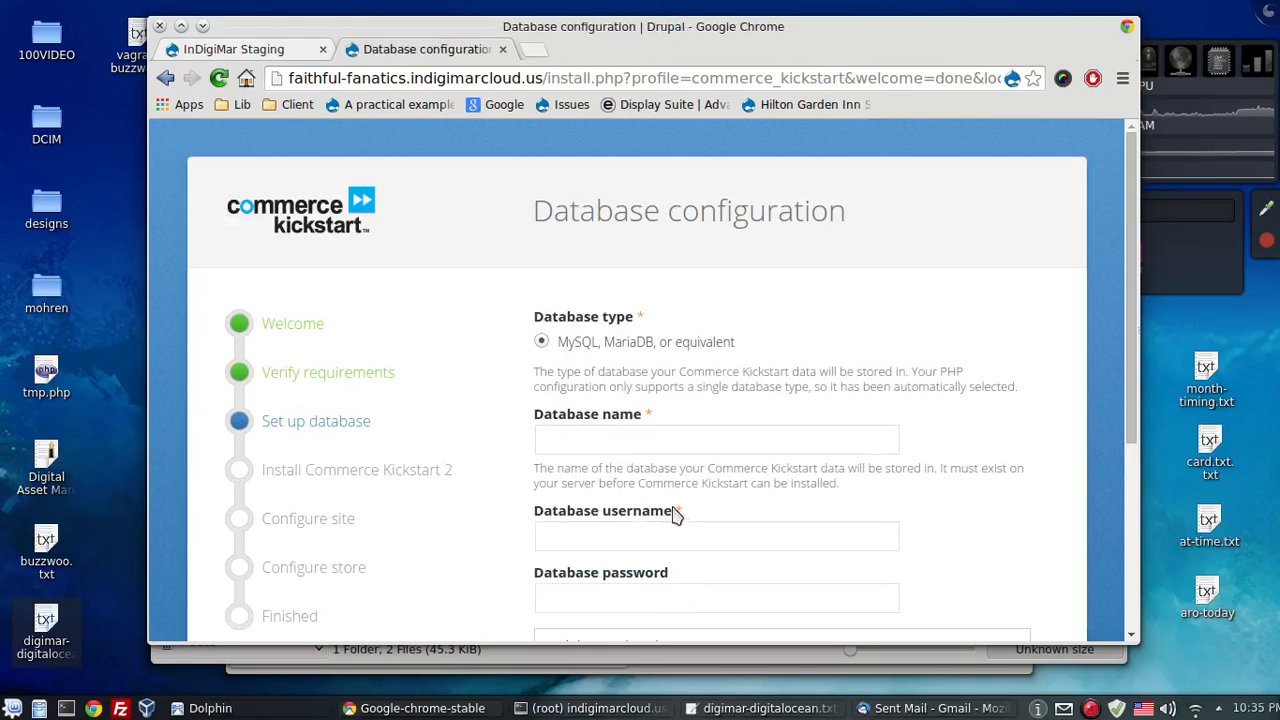
# - Fill in the blank database configuration form with database name faithful-fanatic and username dev
pyautogui.scroll(-3, 665, 430)
pyautogui.click(573, 286)
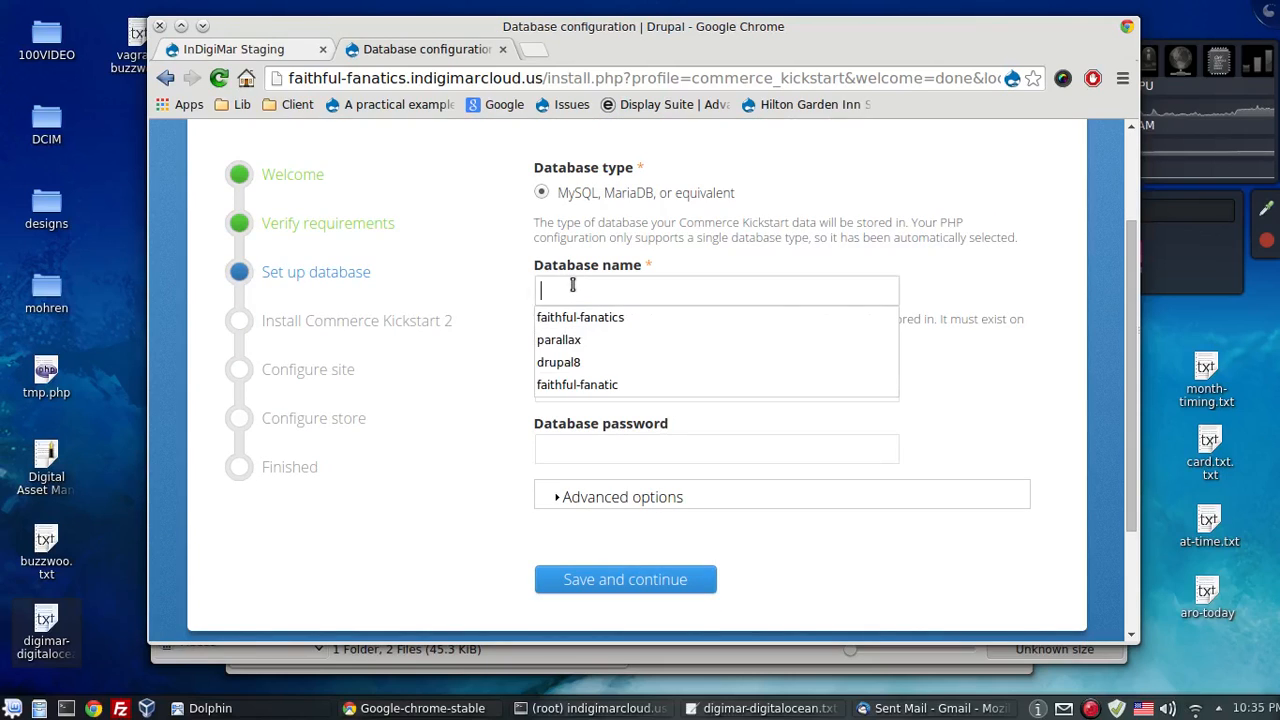
pyautogui.click(588, 318)
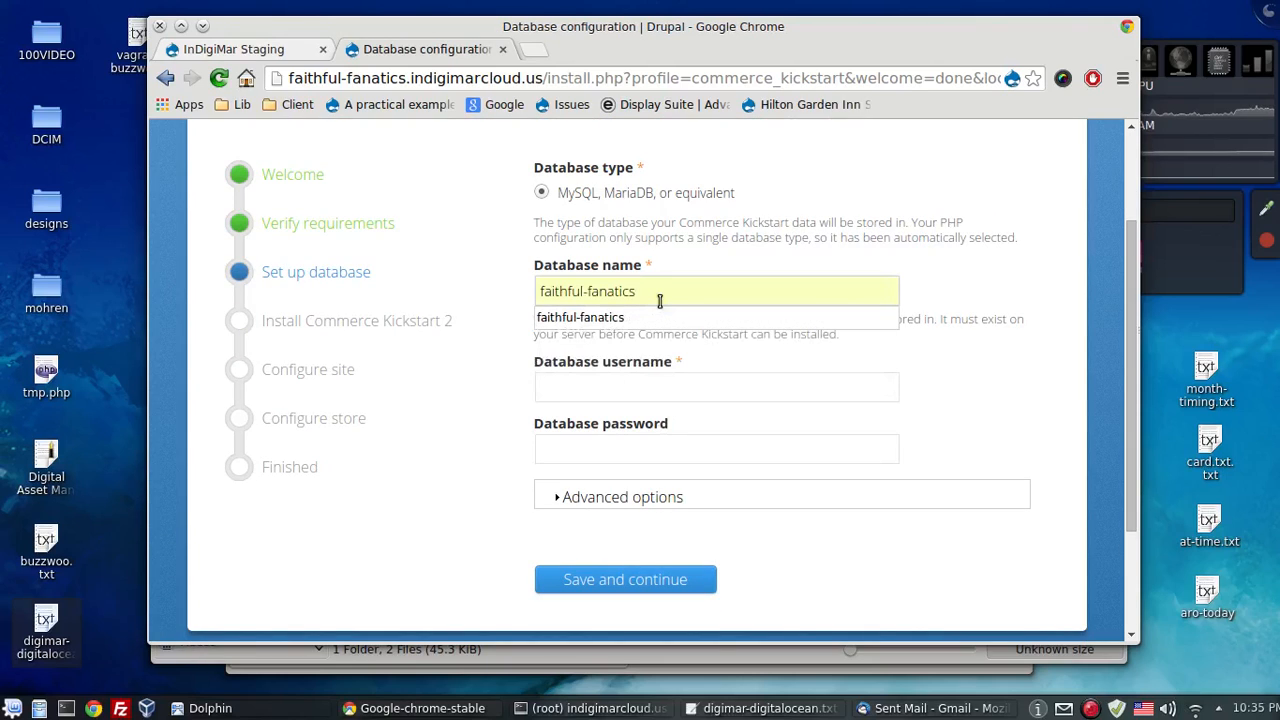
pyautogui.press('BackSpace')
pyautogui.click(650, 386)
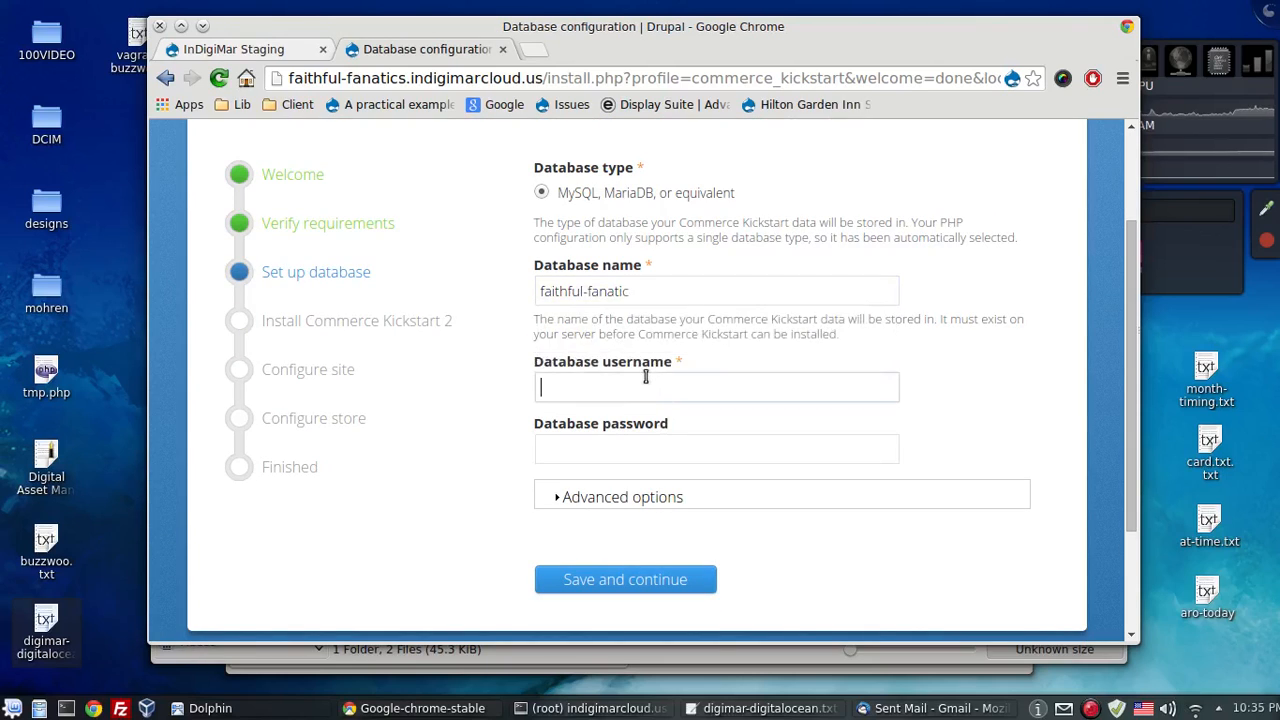
pyautogui.rightClick(632, 398)
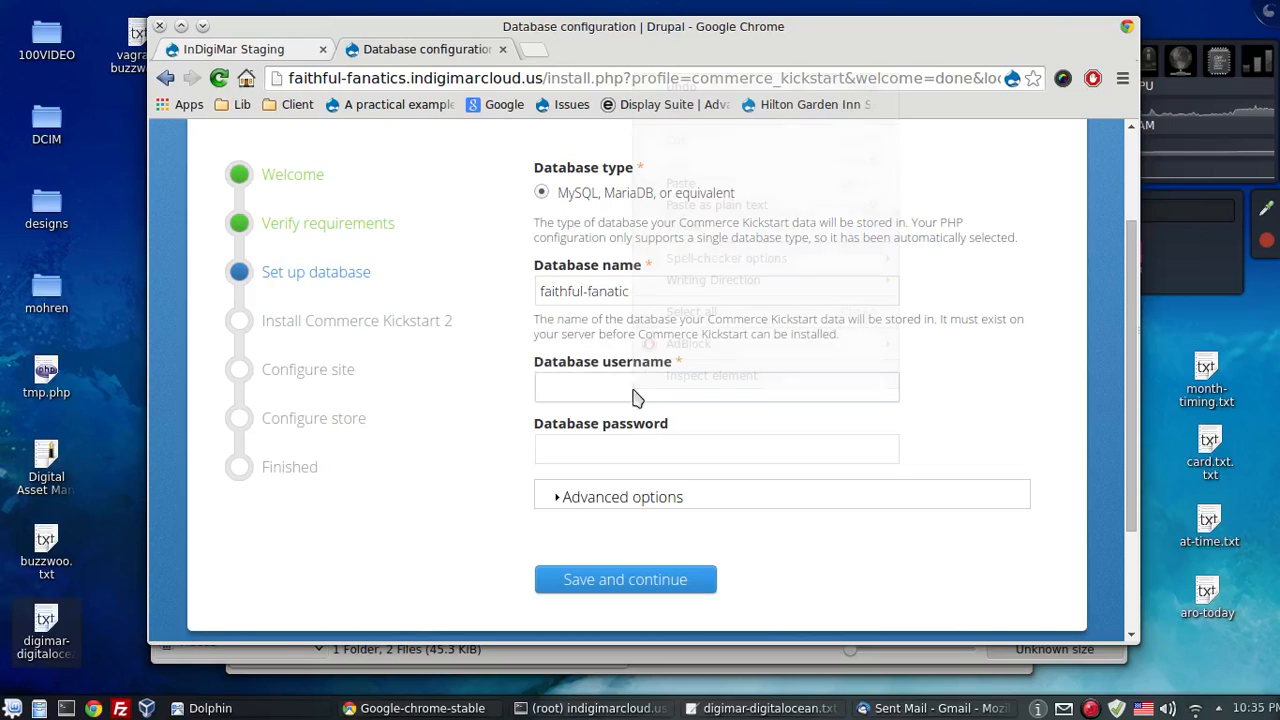
pyautogui.click(571, 390)
pyautogui.write('dev')
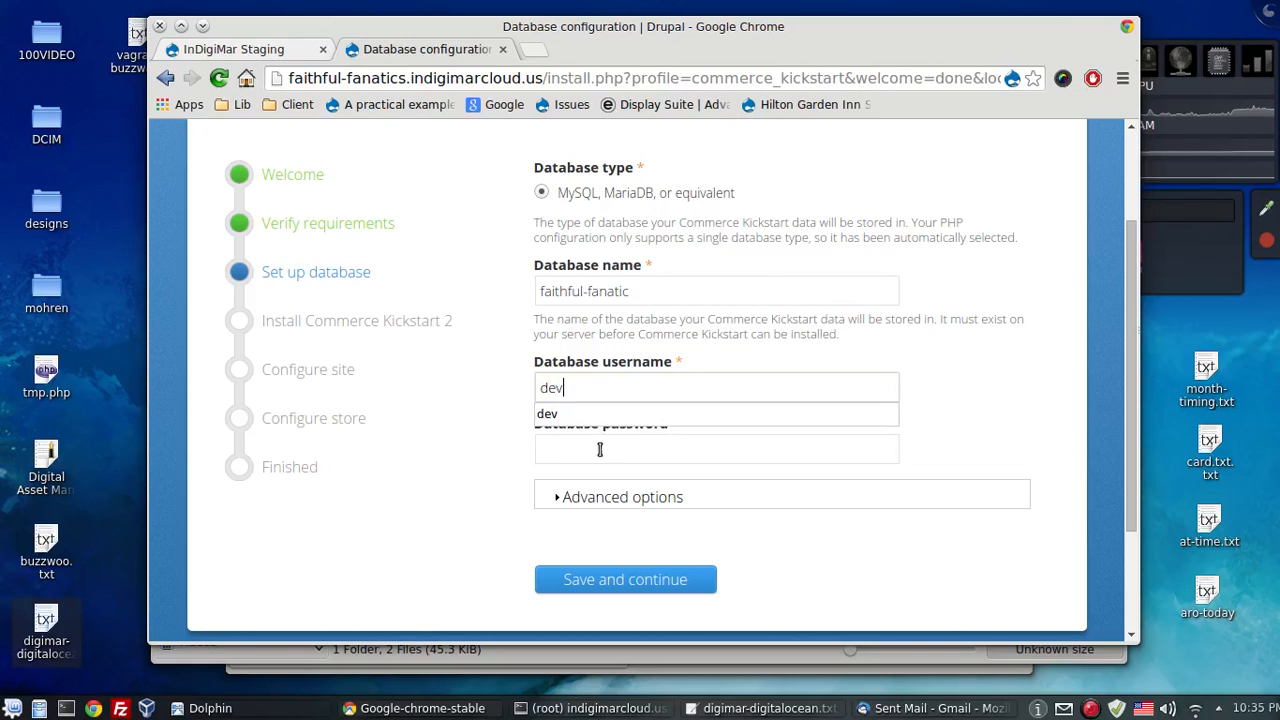
# - Paste the database password and save the database configuration to continue the installation
pyautogui.click(596, 450)
pyautogui.rightClick(596, 450)
pyautogui.click(625, 241)
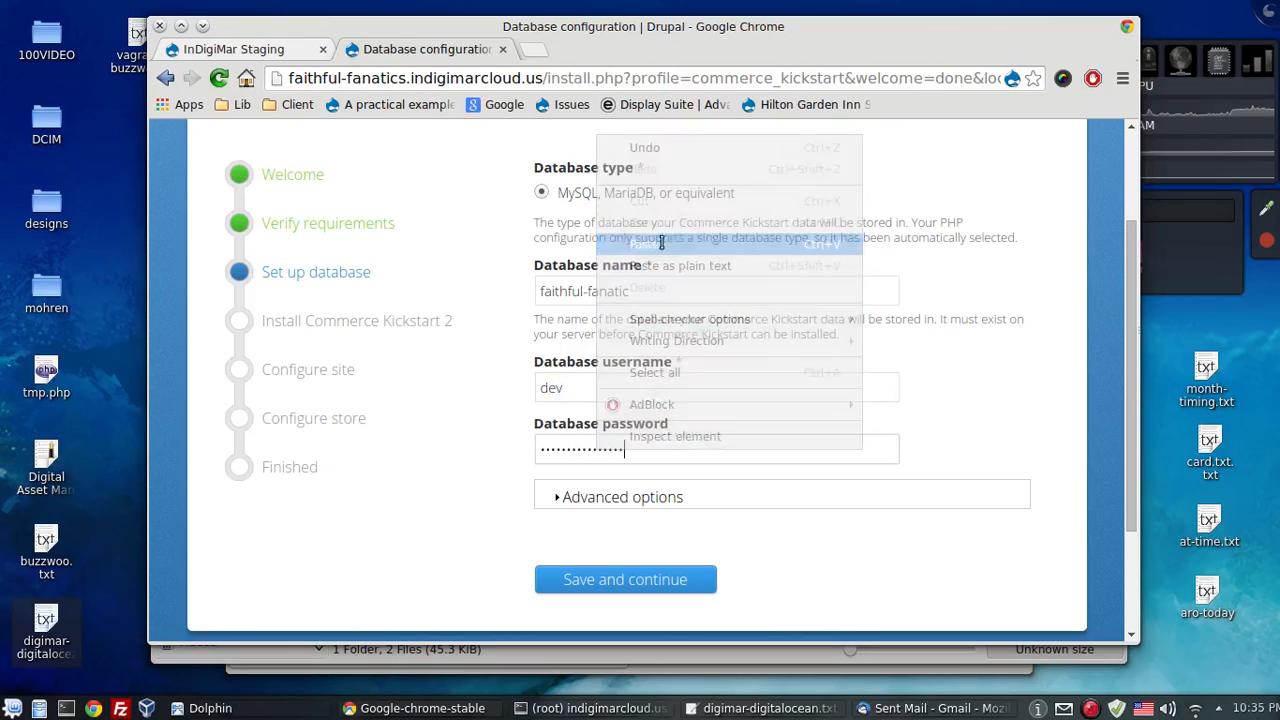
pyautogui.click(614, 582)
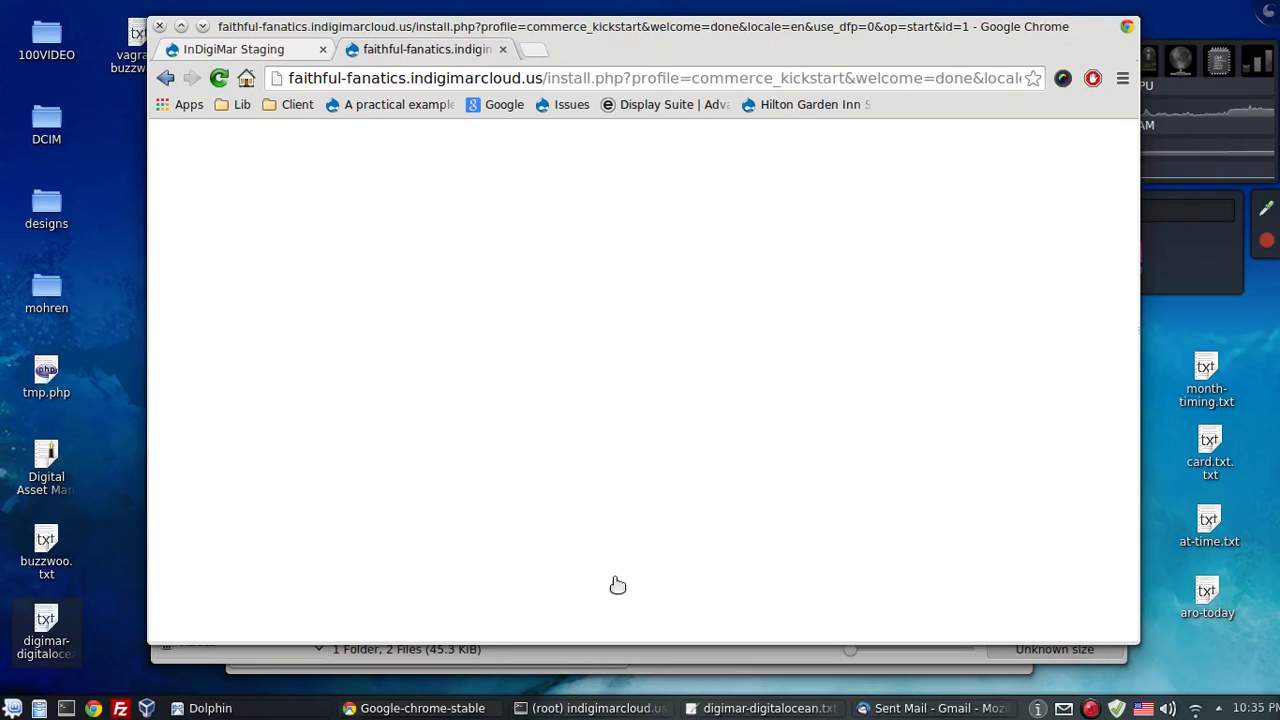
# - Reload the blank installer page to resume the Commerce Kickstart 2 installation, and decline saving the database password in the browser
pyautogui.click(665, 78)
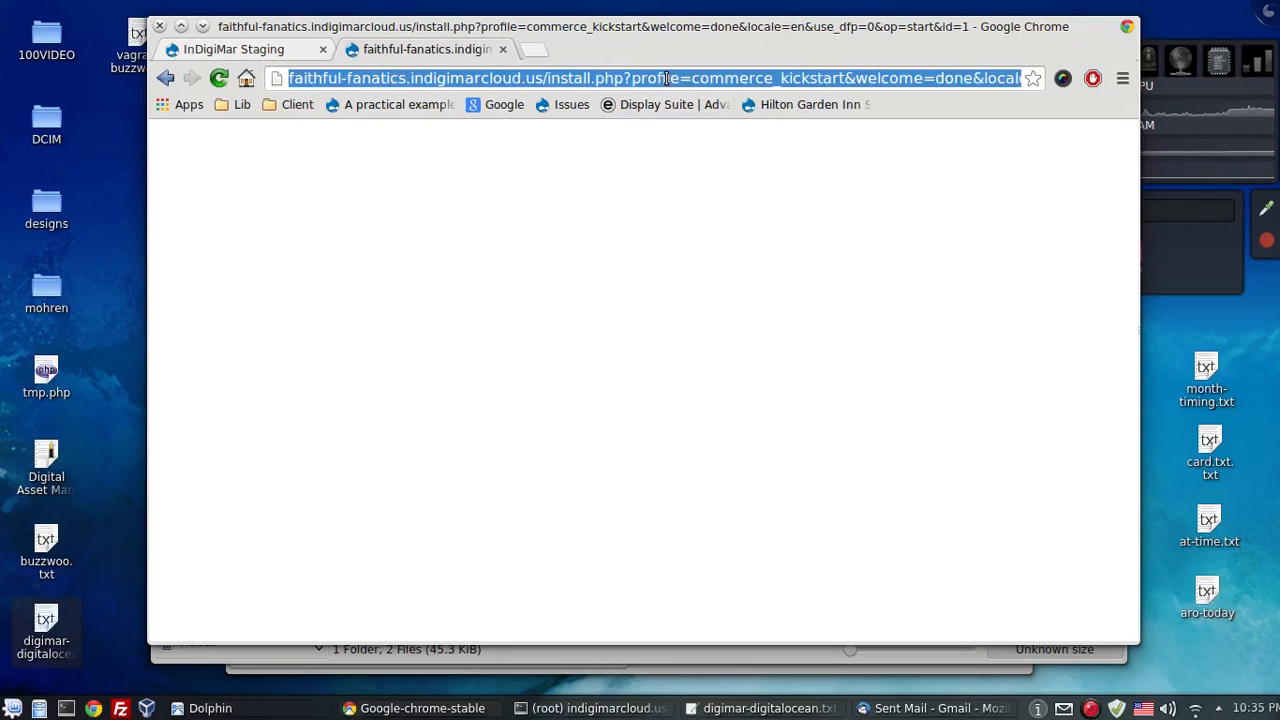
pyautogui.press('Return')
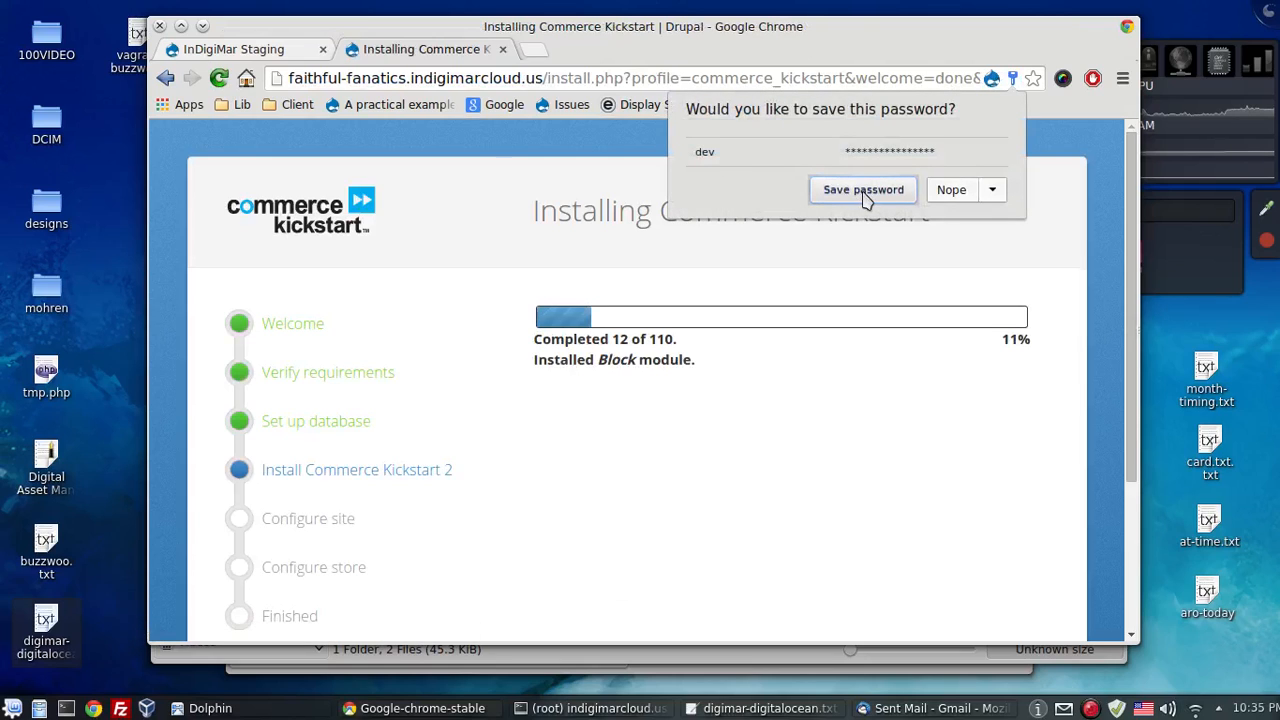
pyautogui.click(951, 190)
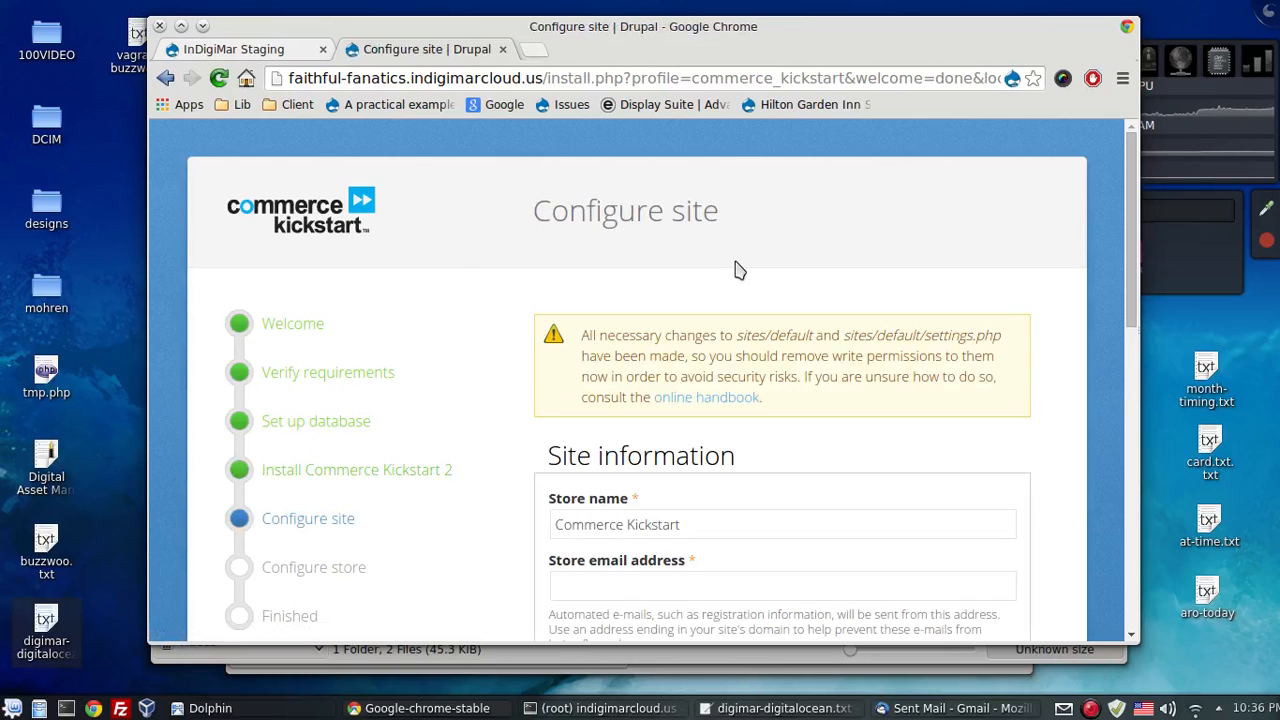
# - Switch to the Dolphin window showing sites/default and, in the permissions of settings.php, set Others to Forbidden and leave the file non-executable
pyautogui.scroll(-1, 739, 270)
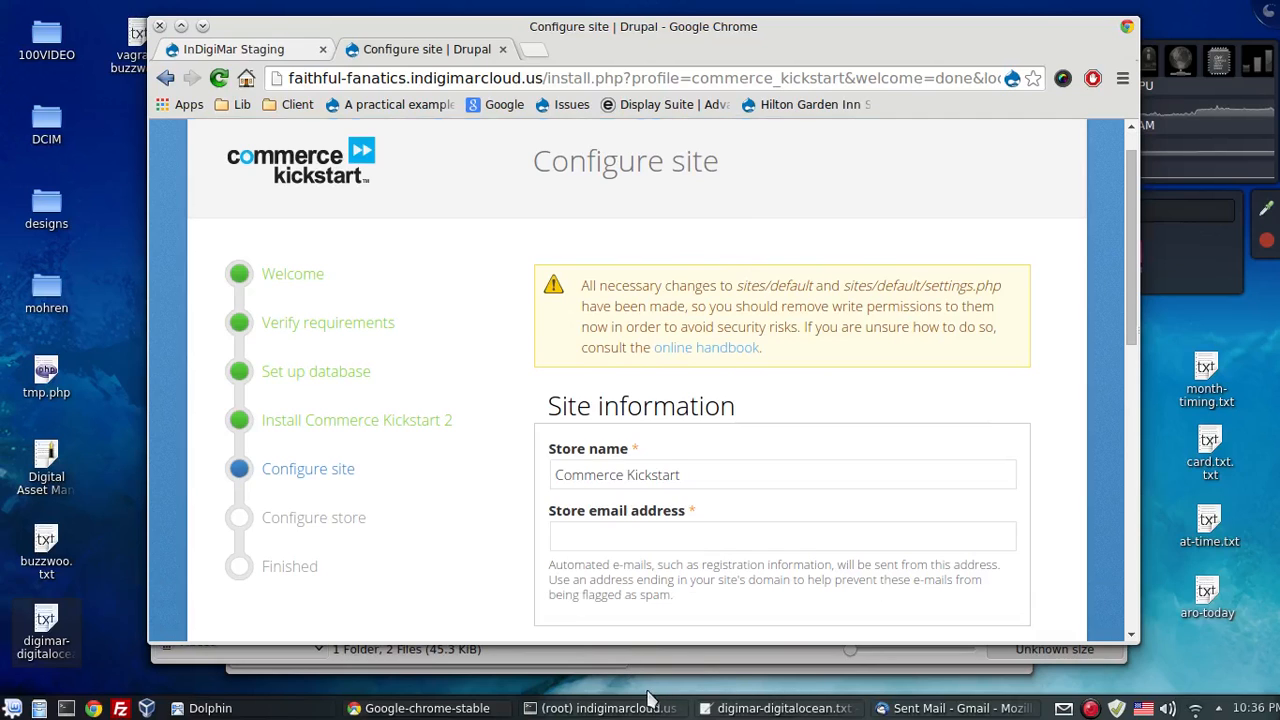
pyautogui.click(285, 710)
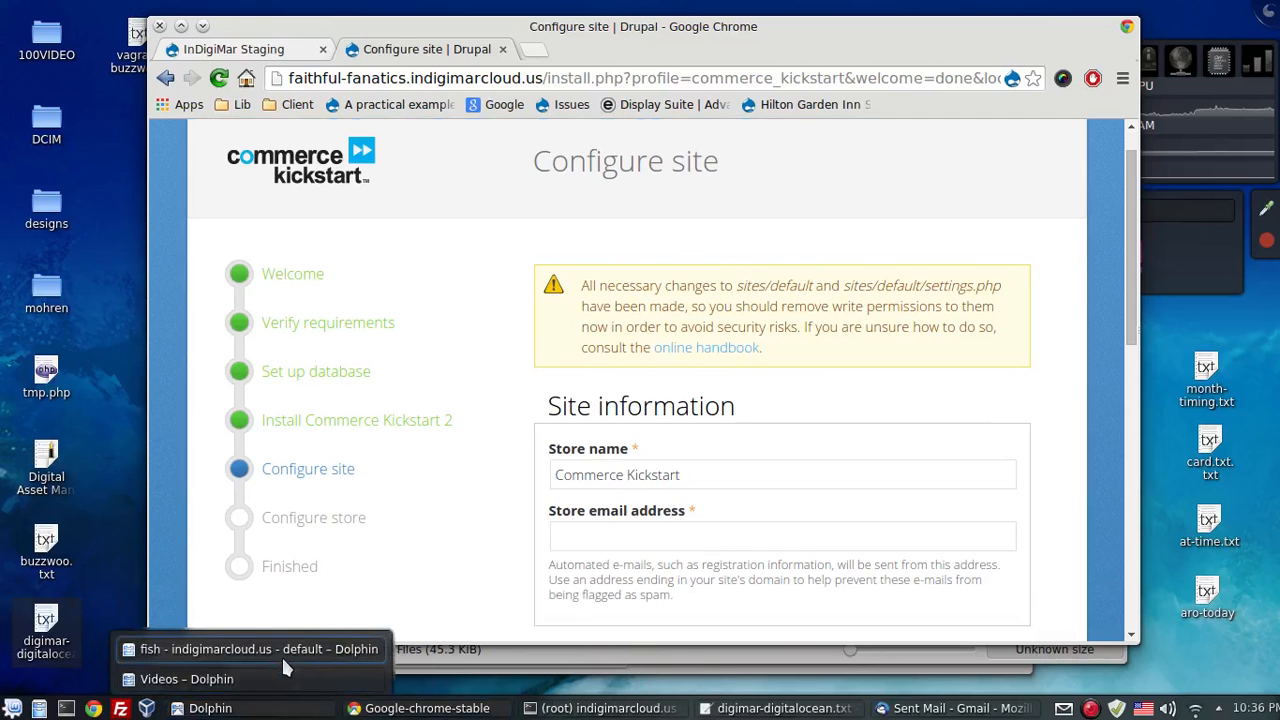
pyautogui.click(281, 655)
pyautogui.rightClick(455, 270)
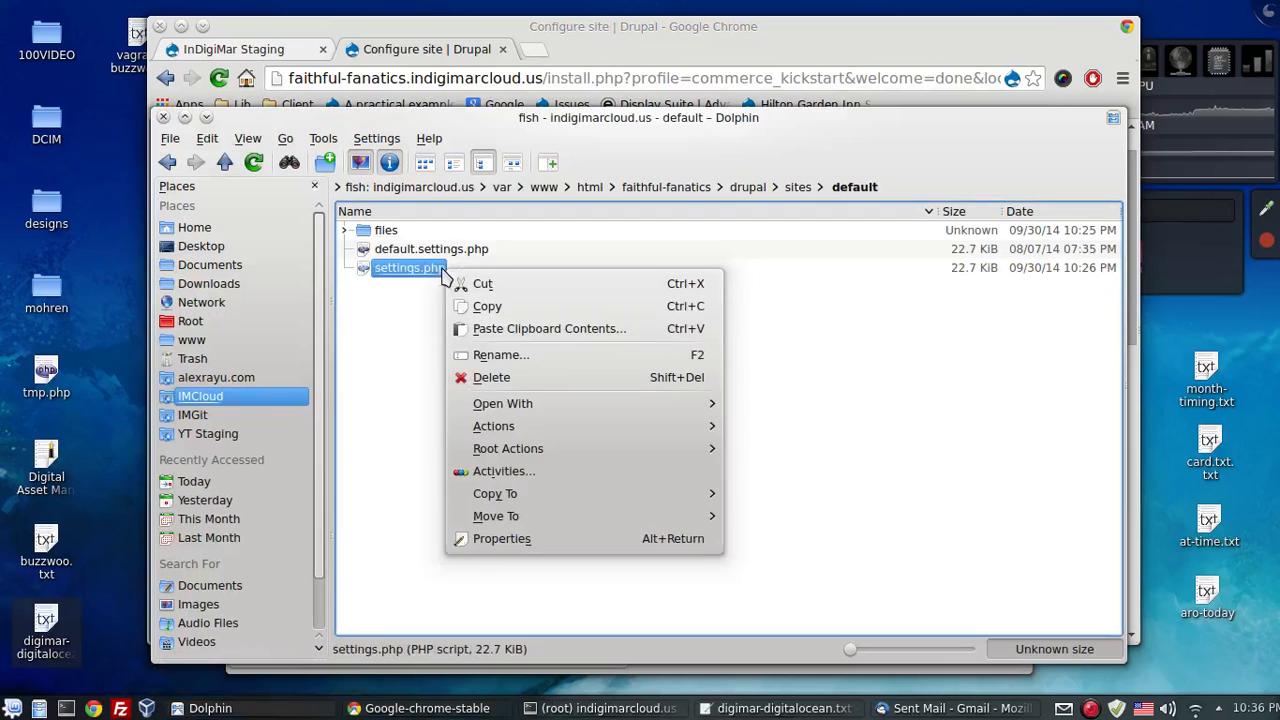
pyautogui.click(513, 540)
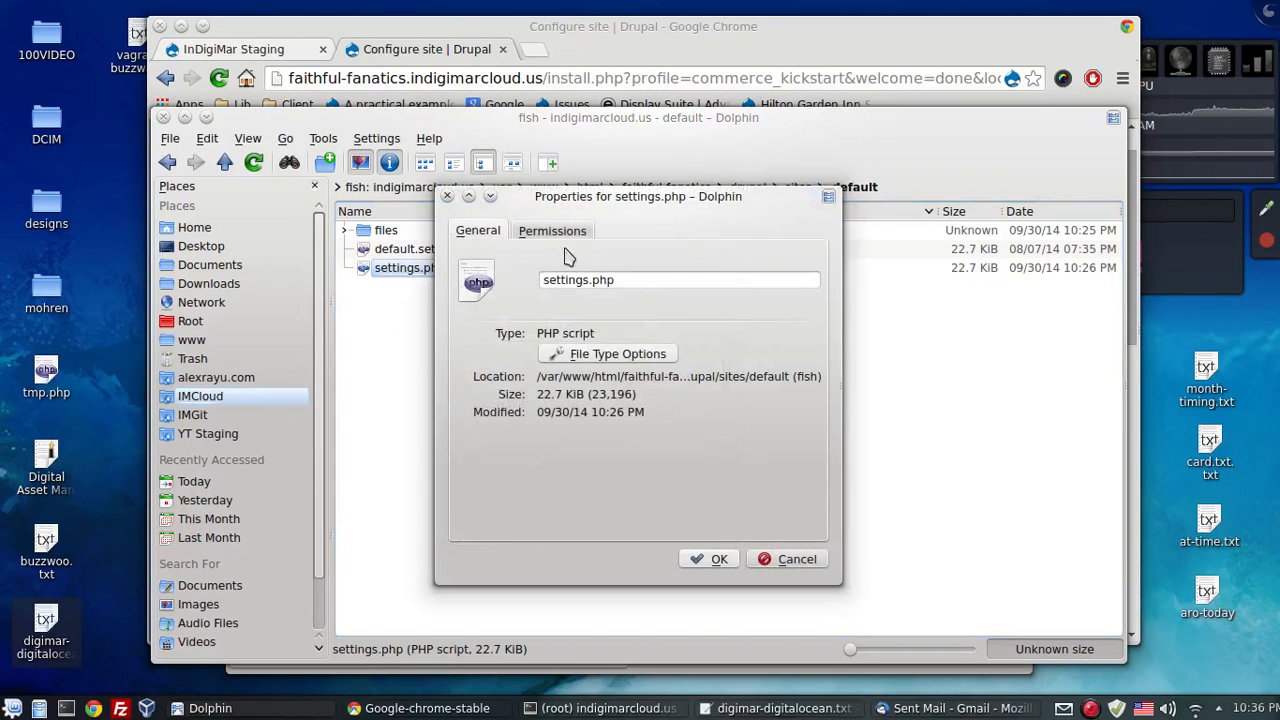
pyautogui.click(558, 232)
pyautogui.click(586, 352)
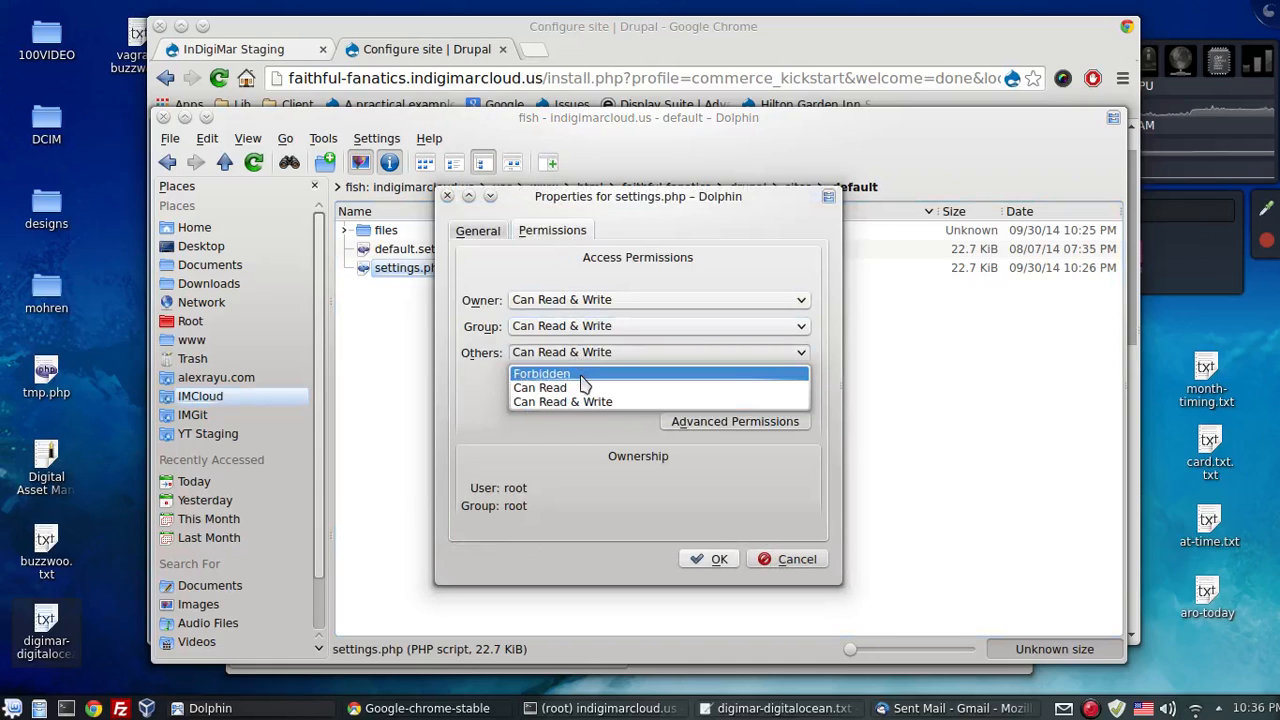
pyautogui.click(586, 388)
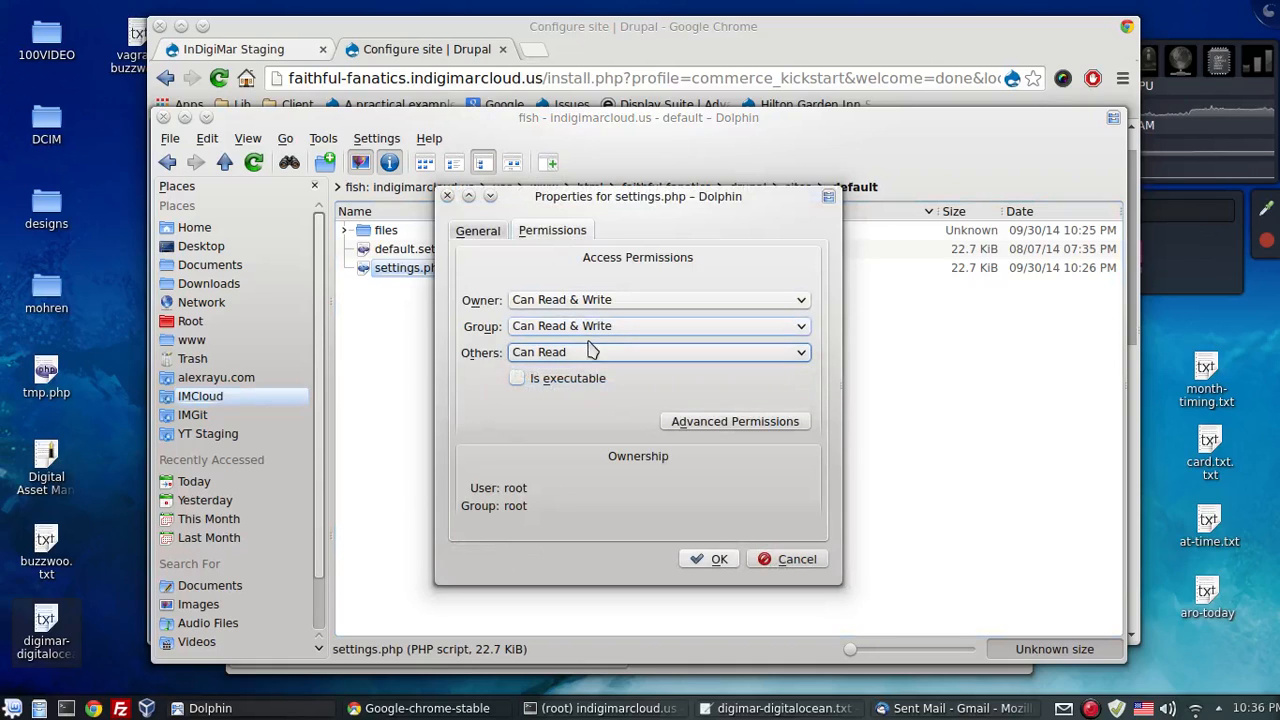
pyautogui.click(586, 353)
pyautogui.click(586, 370)
pyautogui.click(590, 377)
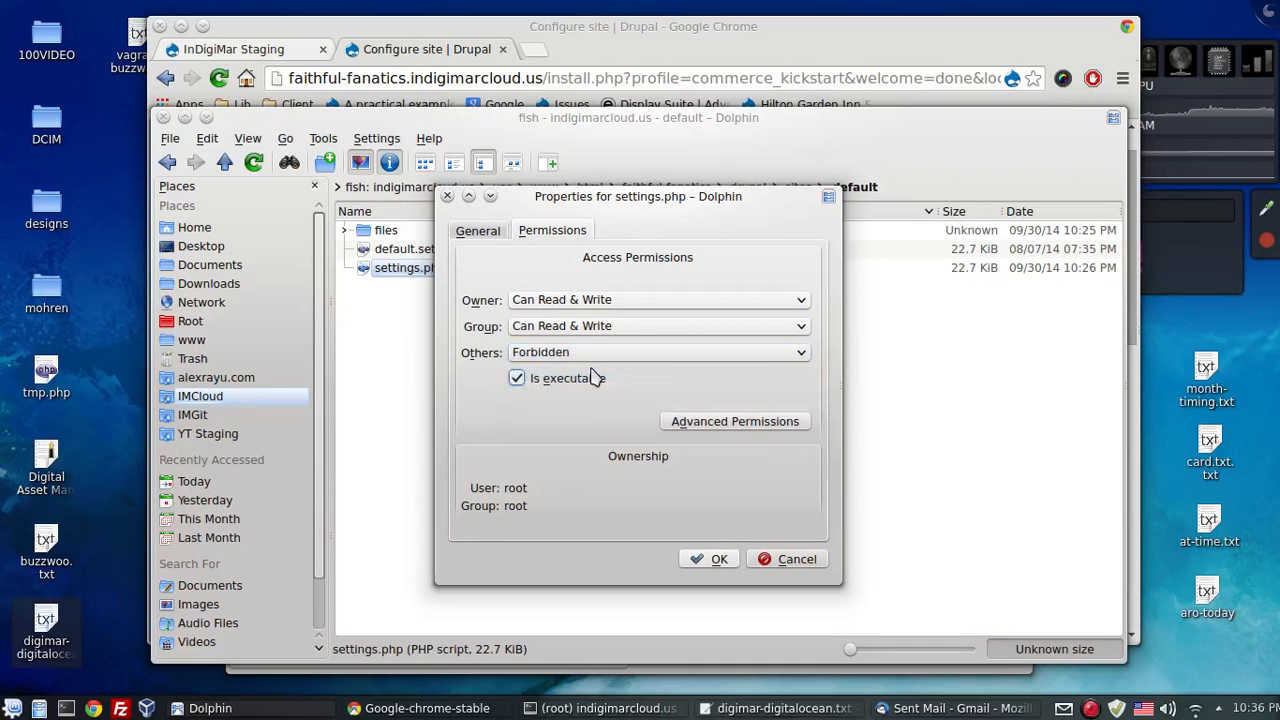
pyautogui.click(593, 377)
# - Set the Group permission of settings.php to Forbidden and the Owner permission to Can Read, and apply the changes
pyautogui.click(607, 327)
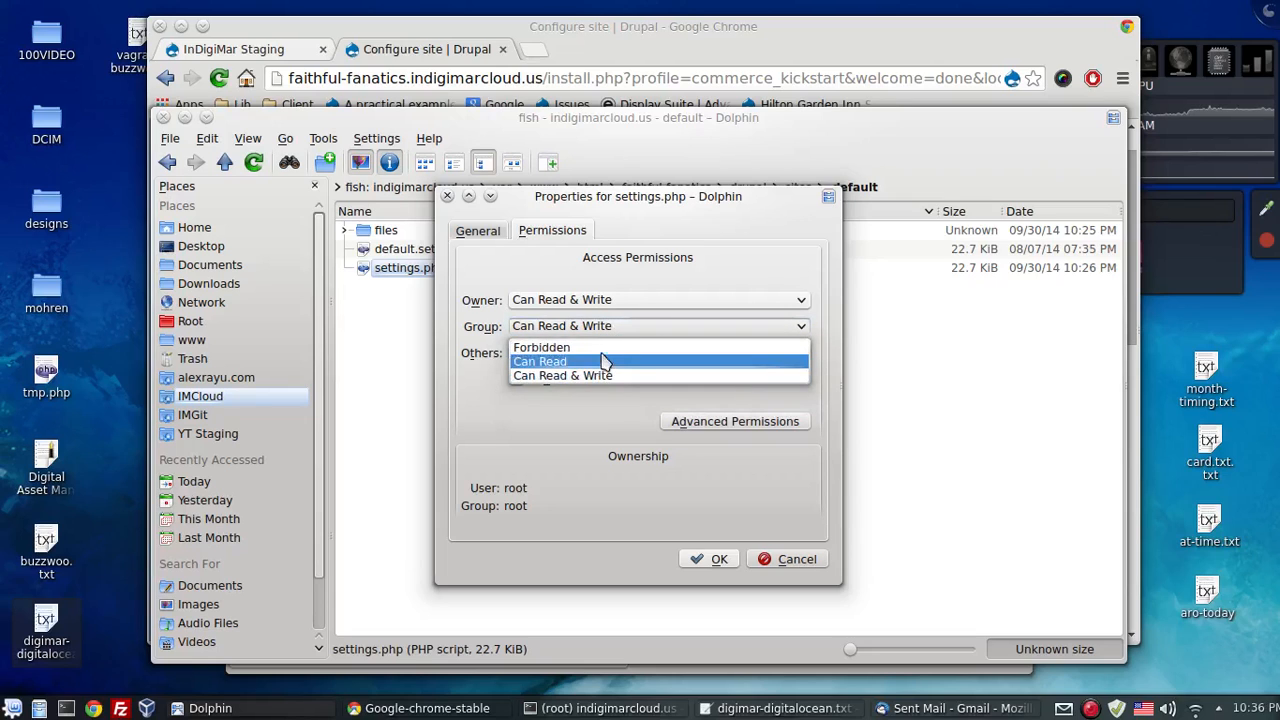
pyautogui.click(545, 347)
pyautogui.click(560, 300)
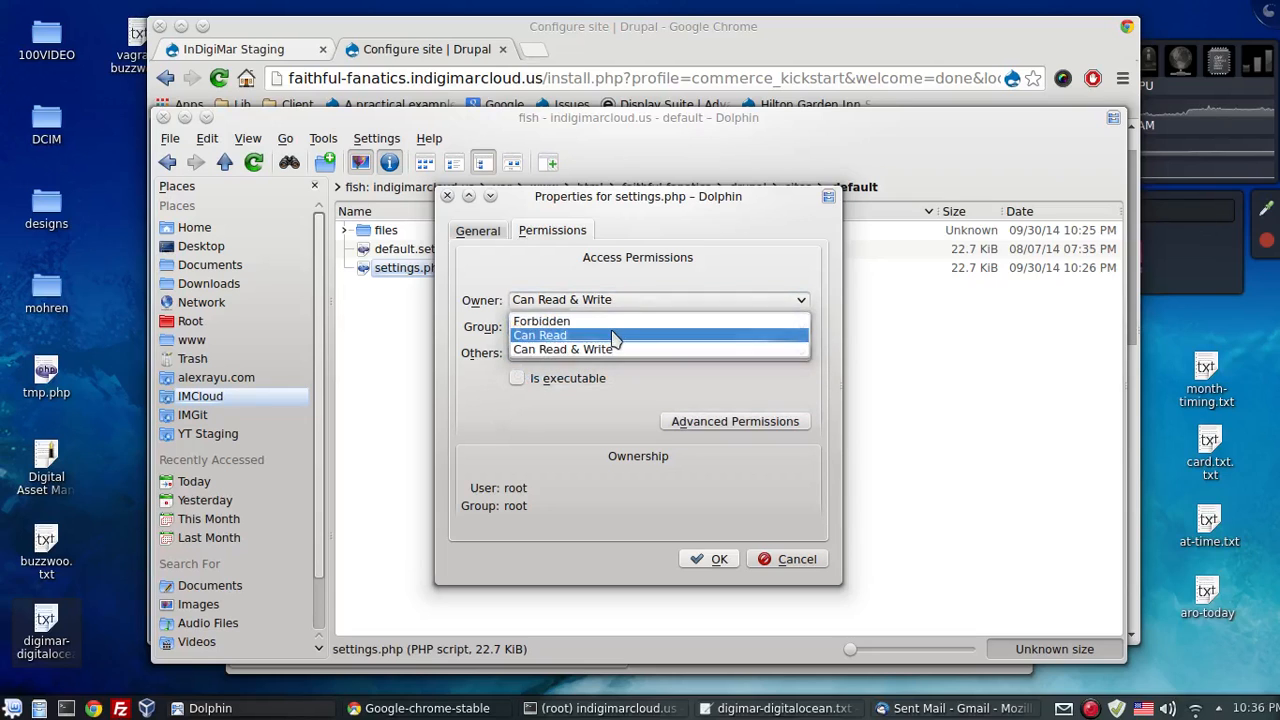
pyautogui.click(612, 338)
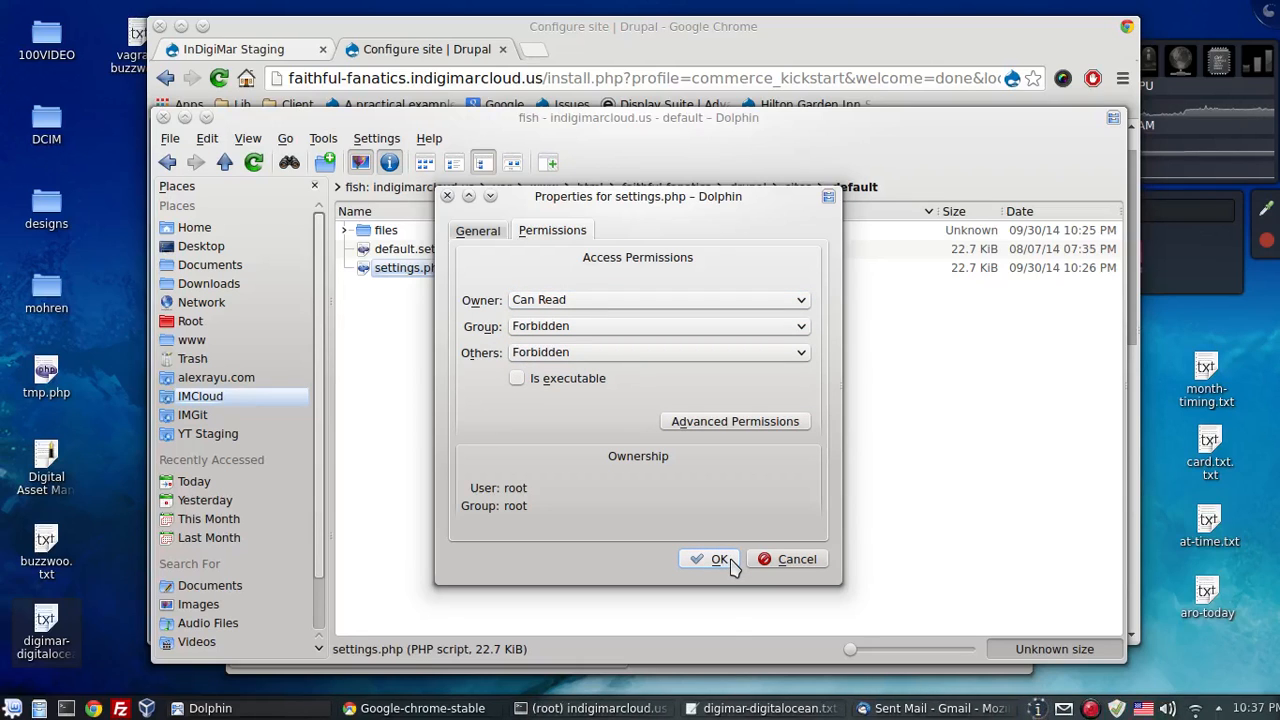
pyautogui.click(728, 564)
# - Return to Chrome, fill in the store's email address, and save the site configuration with the default maintenance account and server settings
pyautogui.click(658, 50)
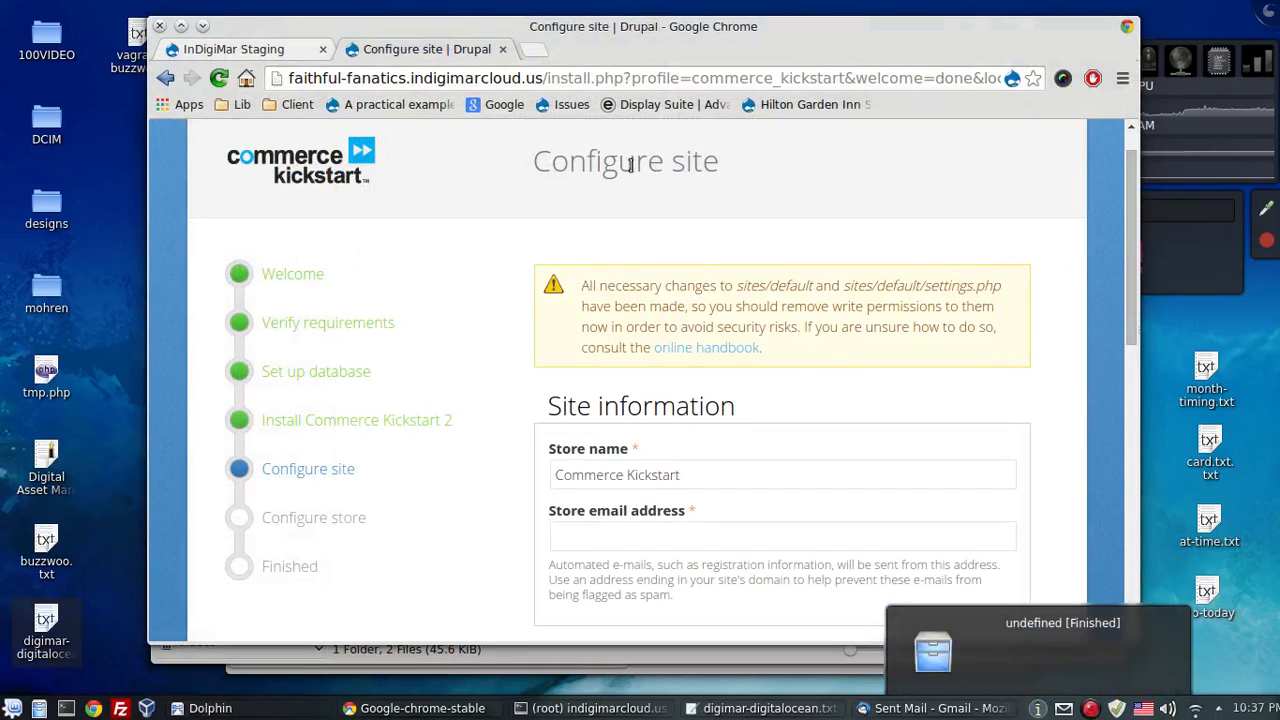
pyautogui.scroll(-5, 651, 335)
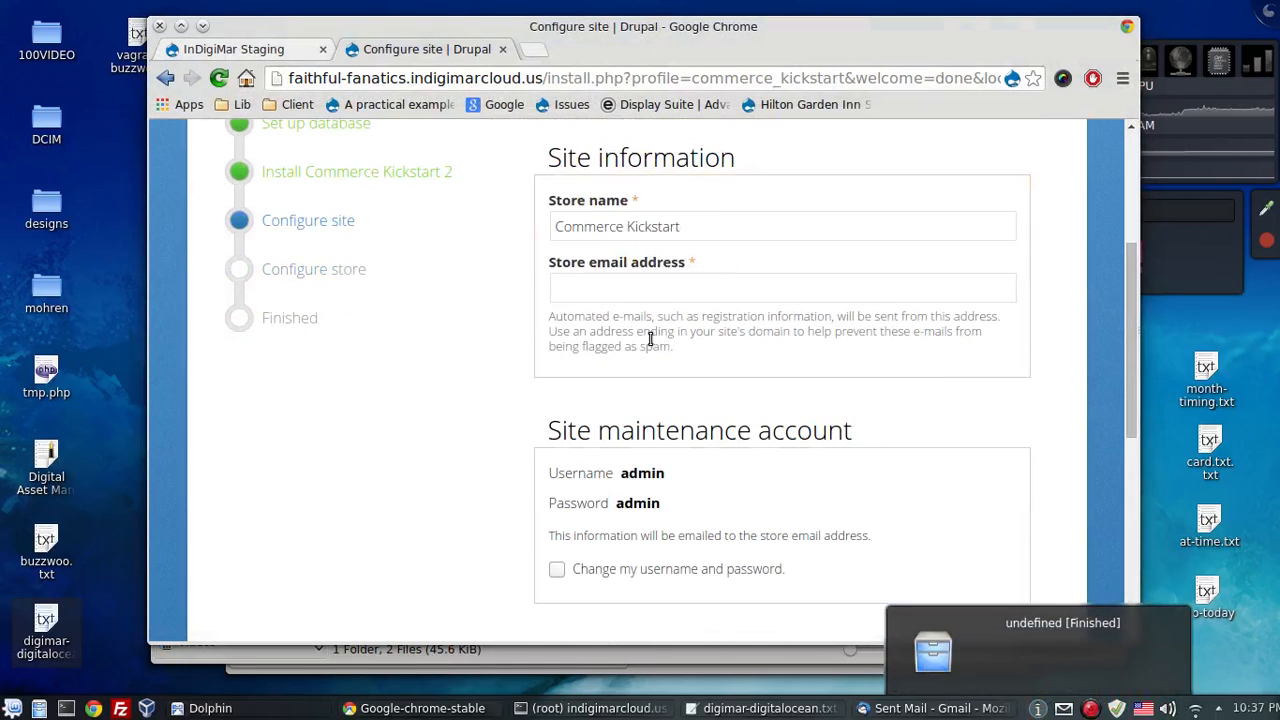
pyautogui.click(659, 281)
pyautogui.click(659, 318)
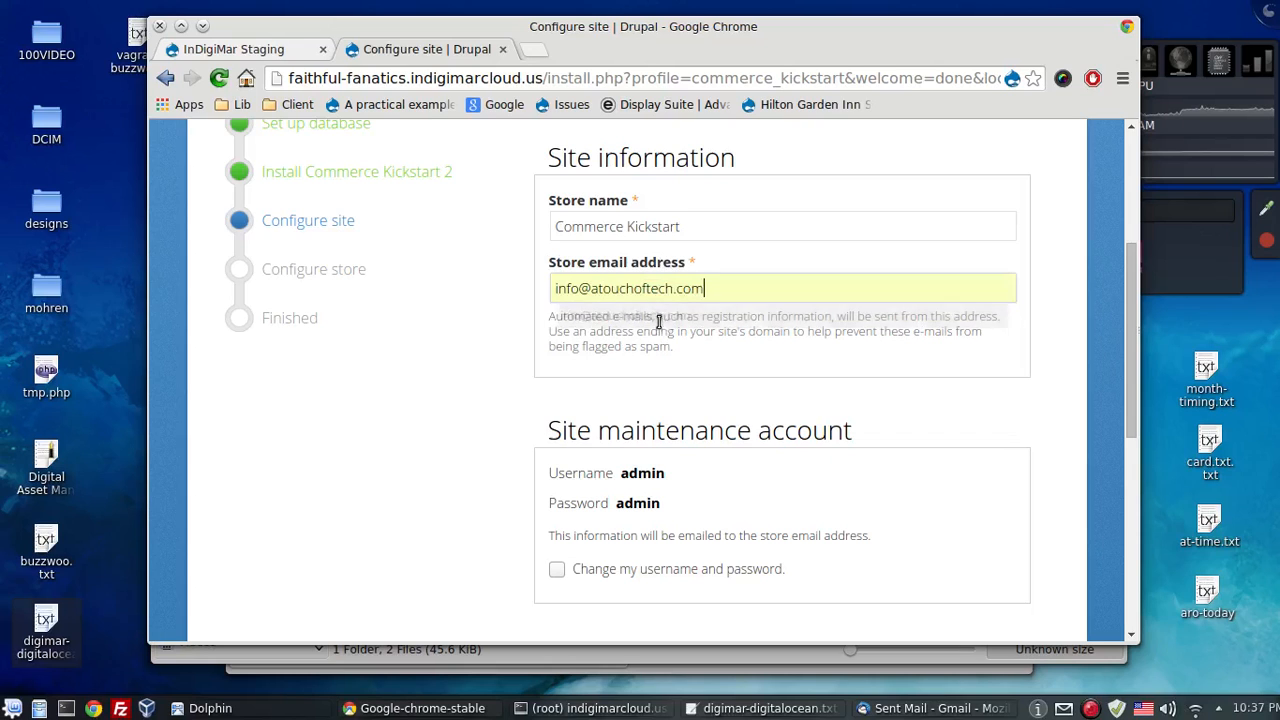
pyautogui.scroll(-2, 590, 385)
pyautogui.scroll(-1, 575, 384)
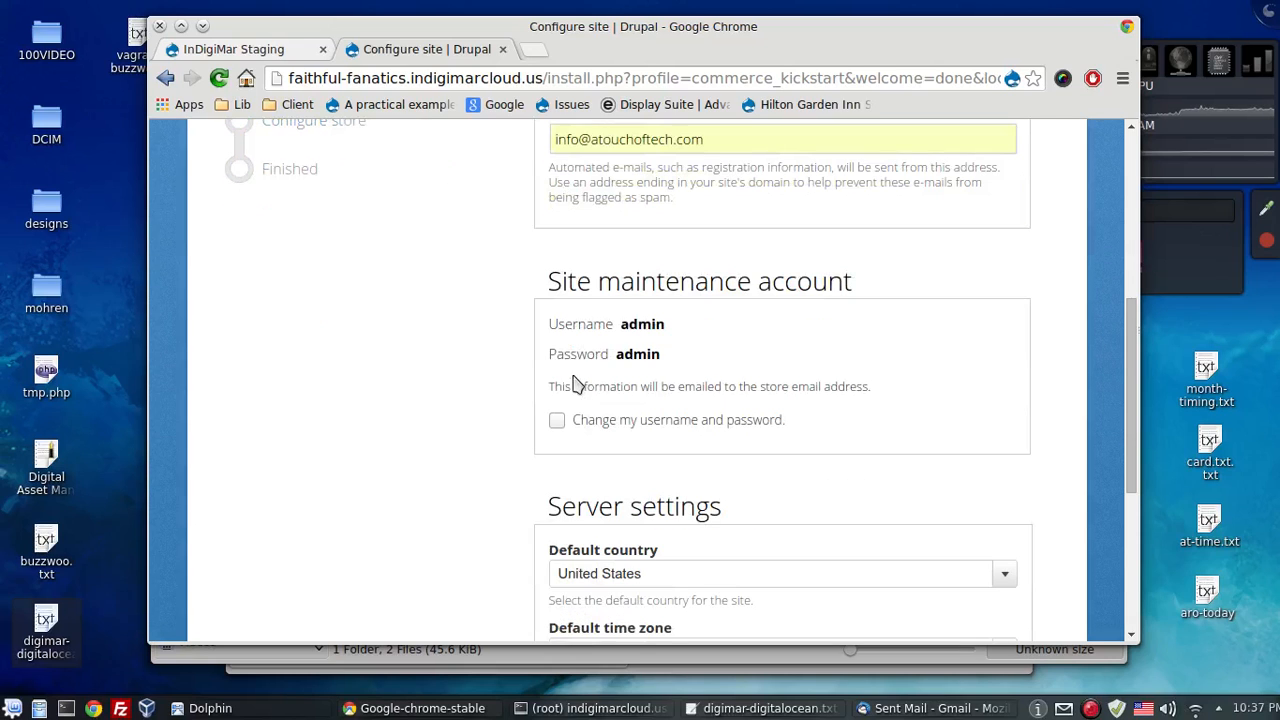
pyautogui.scroll(-3, 672, 380)
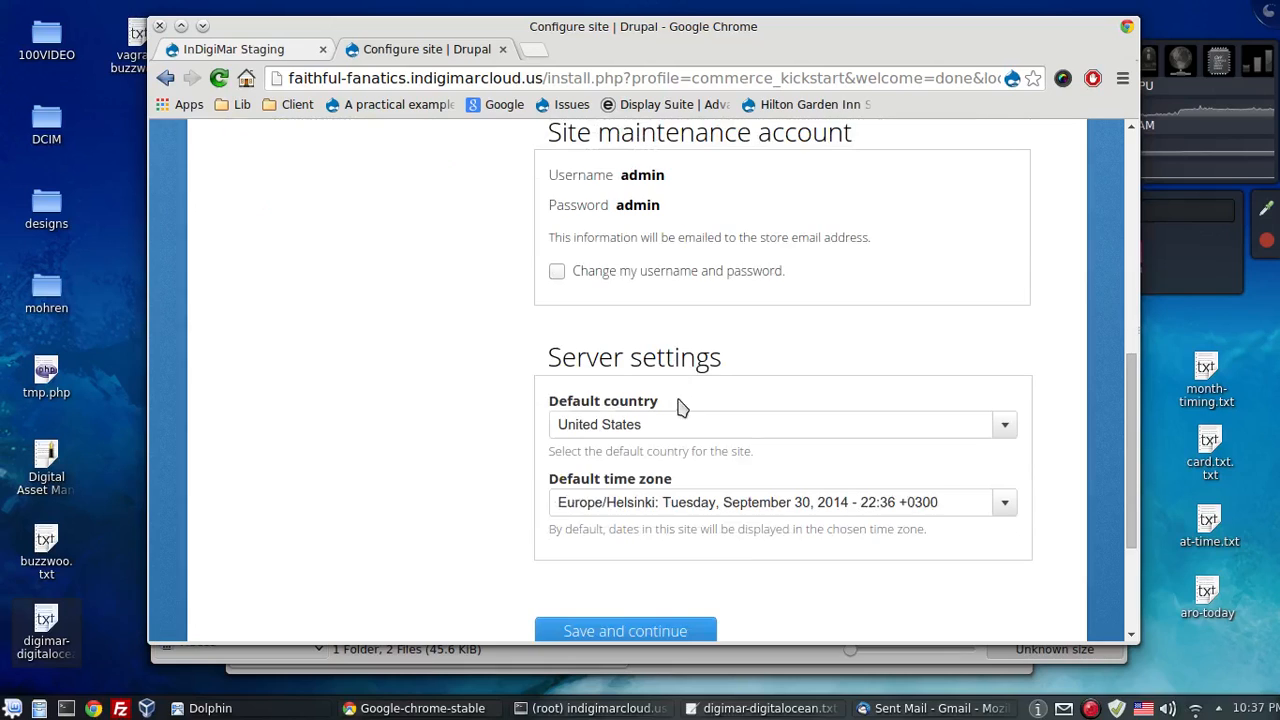
pyautogui.scroll(-3, 680, 405)
pyautogui.click(665, 486)
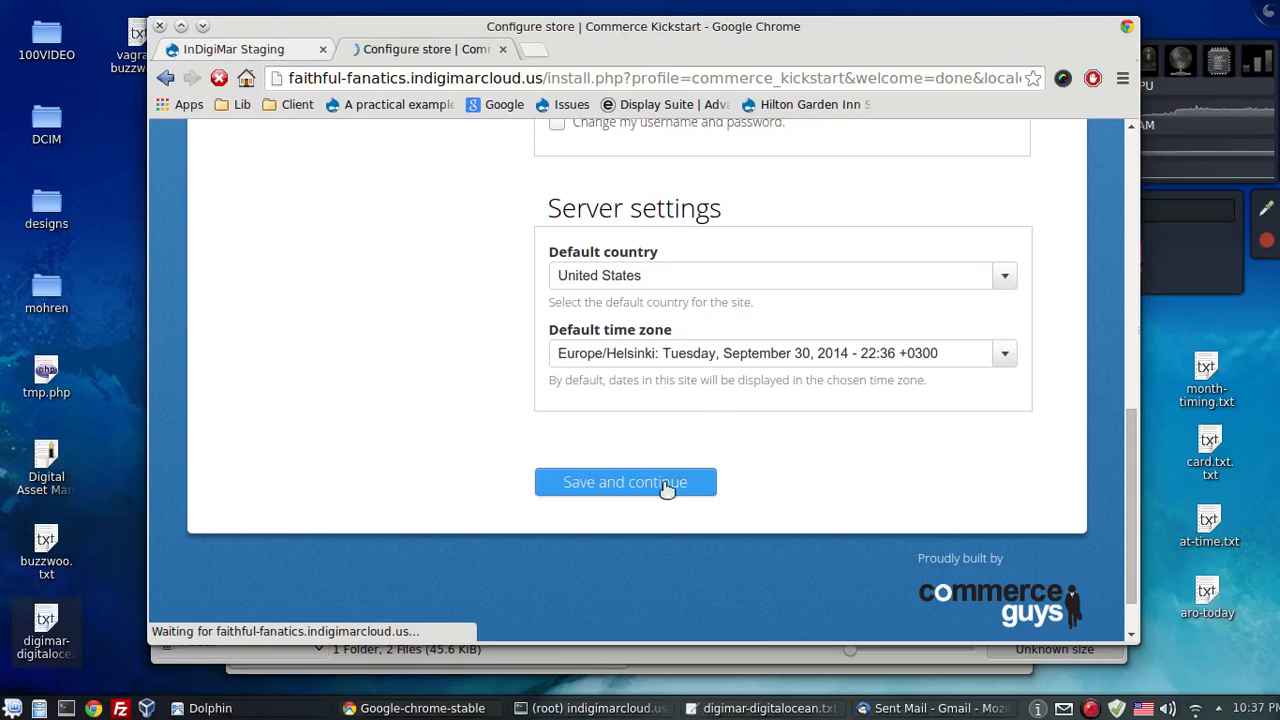
# - Create the store with the default options: United States, demo store installed, no interface translation, USD currency and no sample tax rate
pyautogui.scroll(-3, 687, 425)
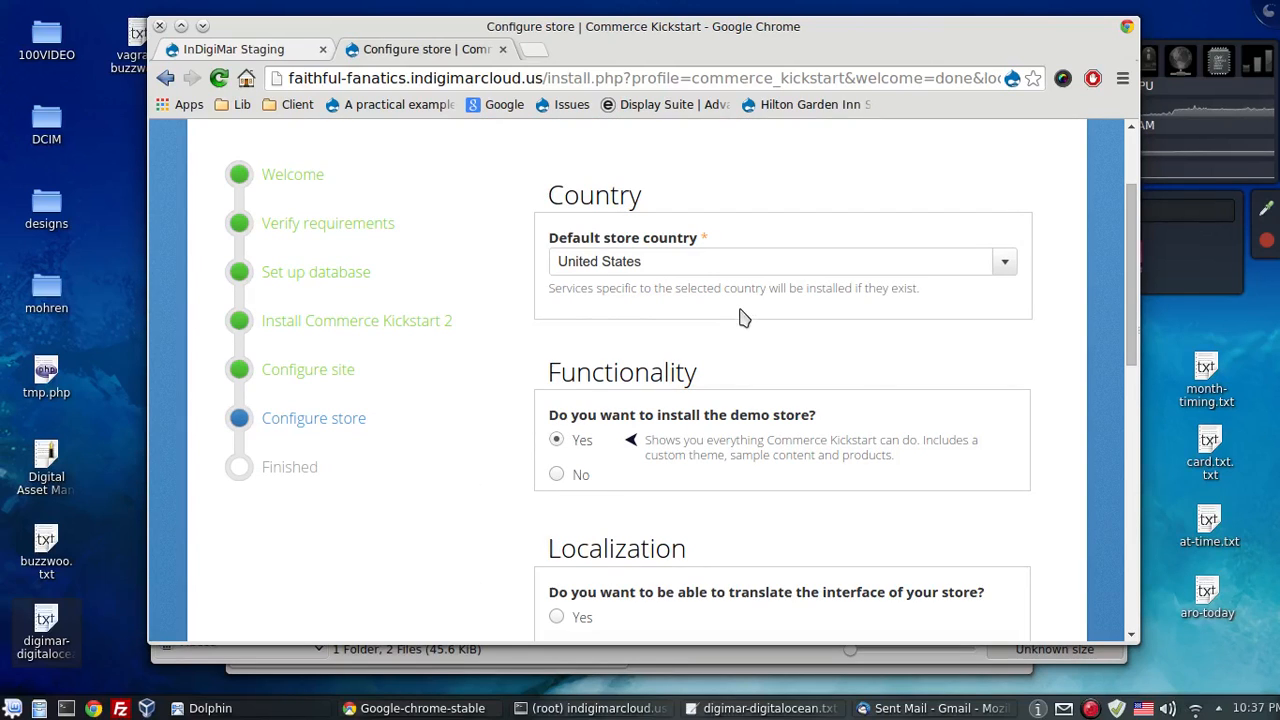
pyautogui.scroll(-2, 743, 317)
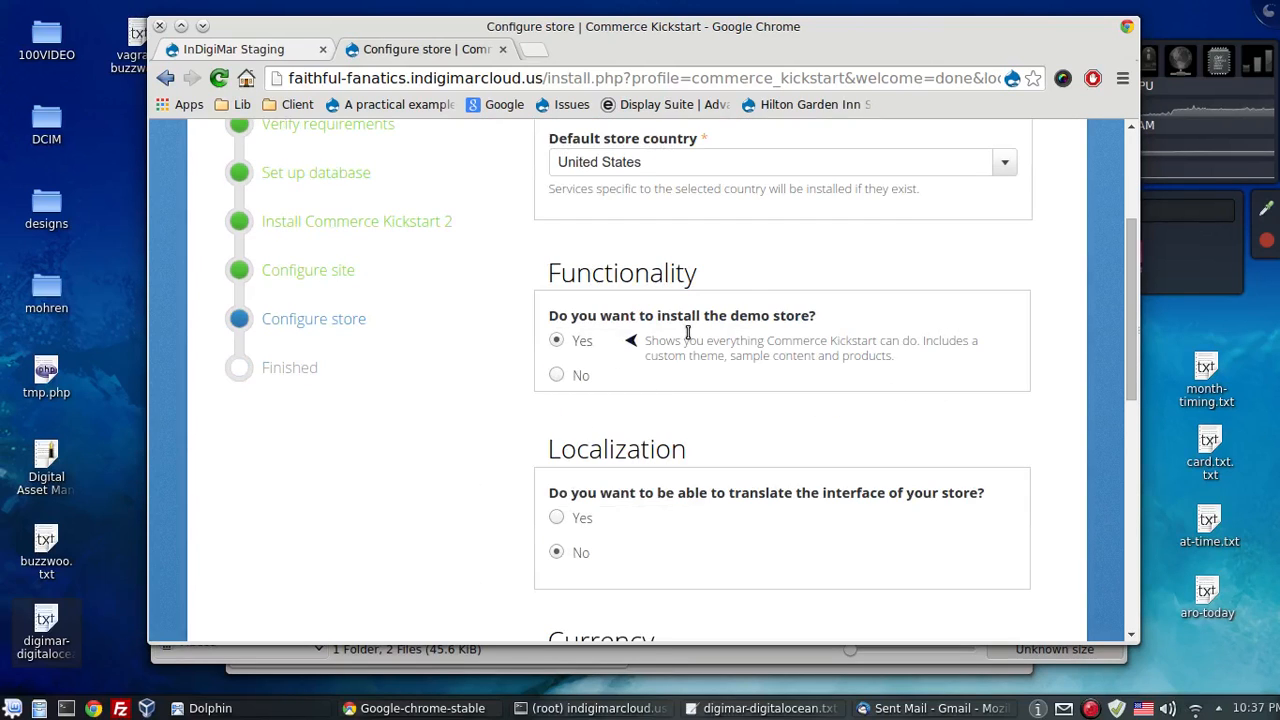
pyautogui.scroll(-6, 688, 340)
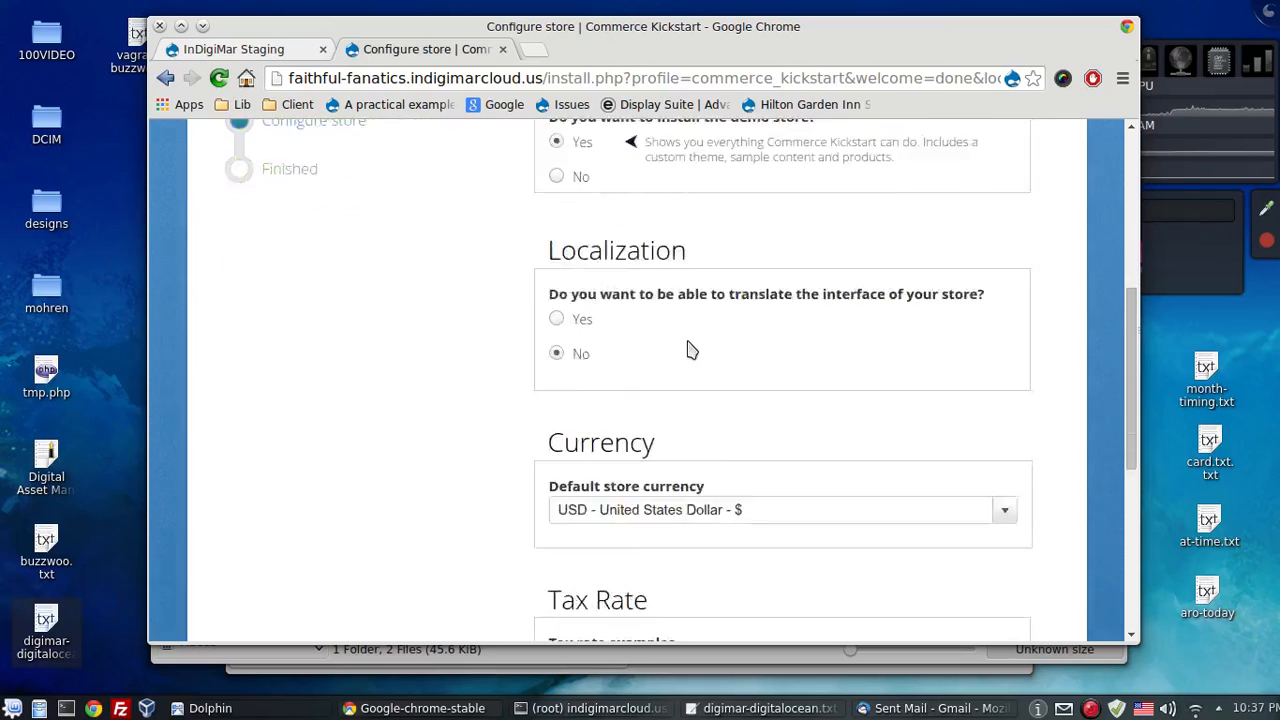
pyautogui.scroll(-3, 838, 423)
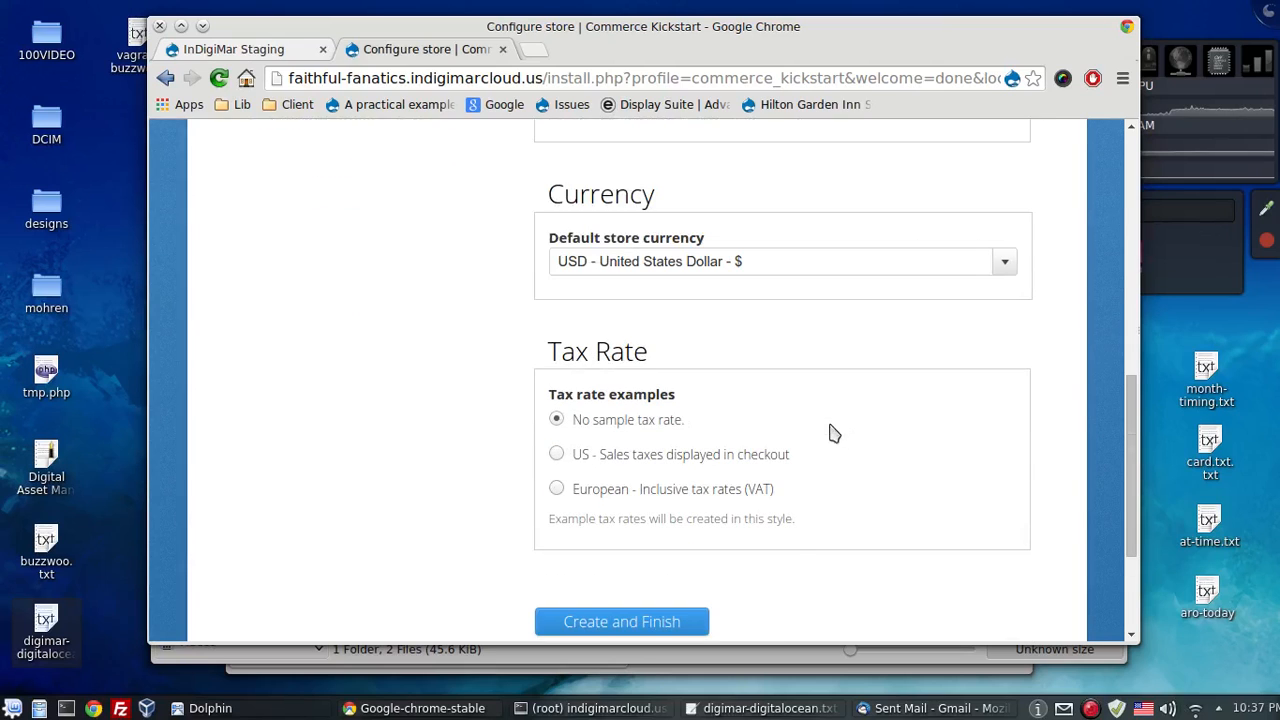
pyautogui.scroll(-4, 835, 433)
pyautogui.click(640, 430)
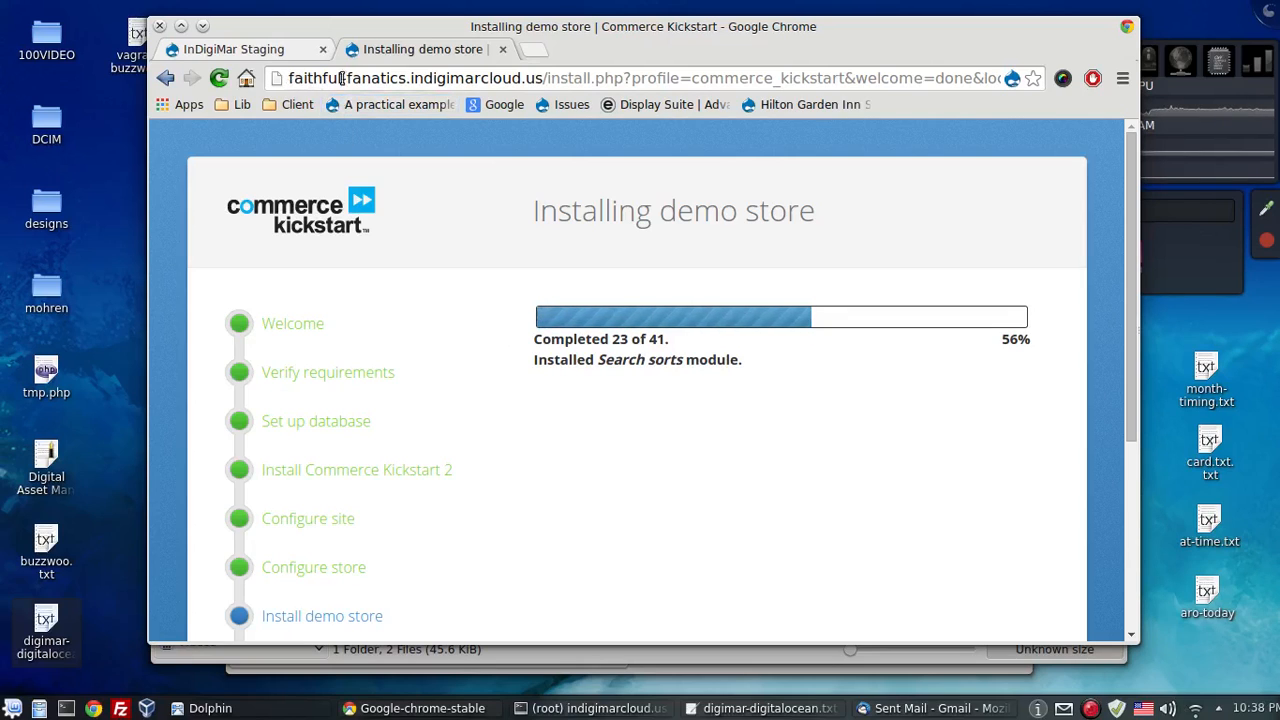
pyautogui.moveTo(390, 78); pyautogui.dragTo(288, 79)
pyautogui.click(437, 78)
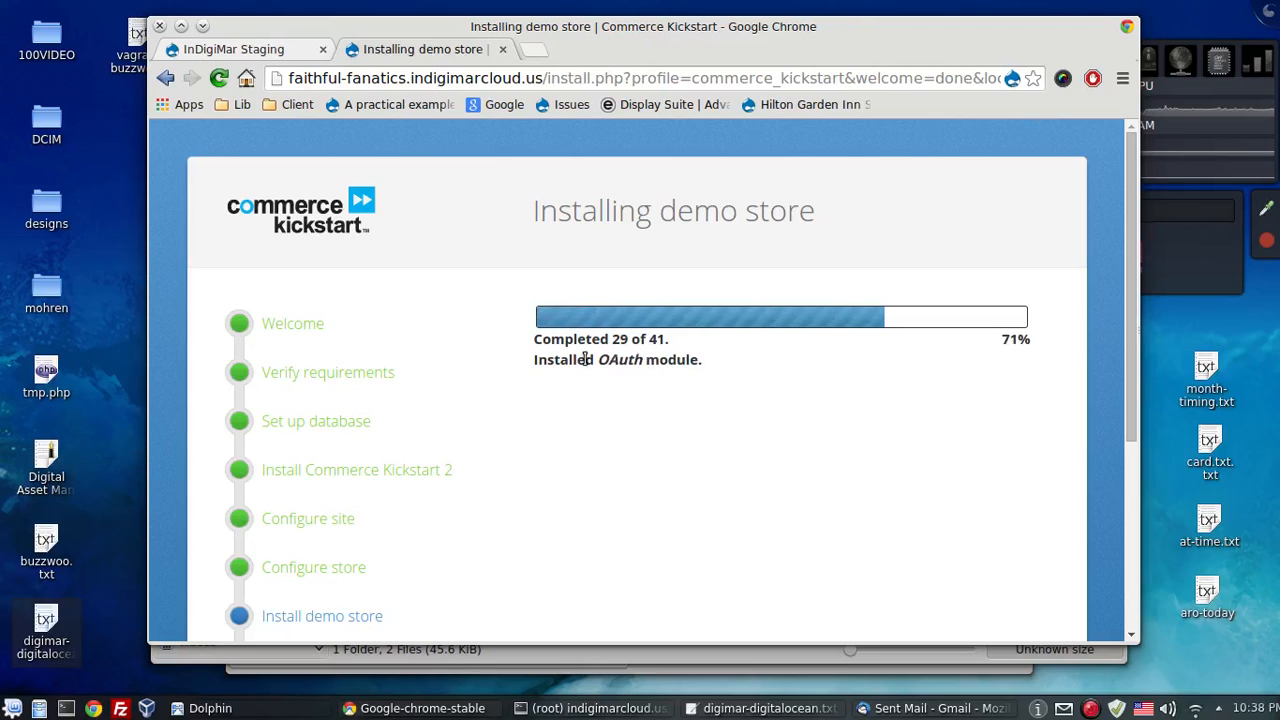
# - Close the Getting Started overlay and look over the demo store's front page from header to footer
pyautogui.scroll(-5, 566, 320)
pyautogui.scroll(5, 566, 320)
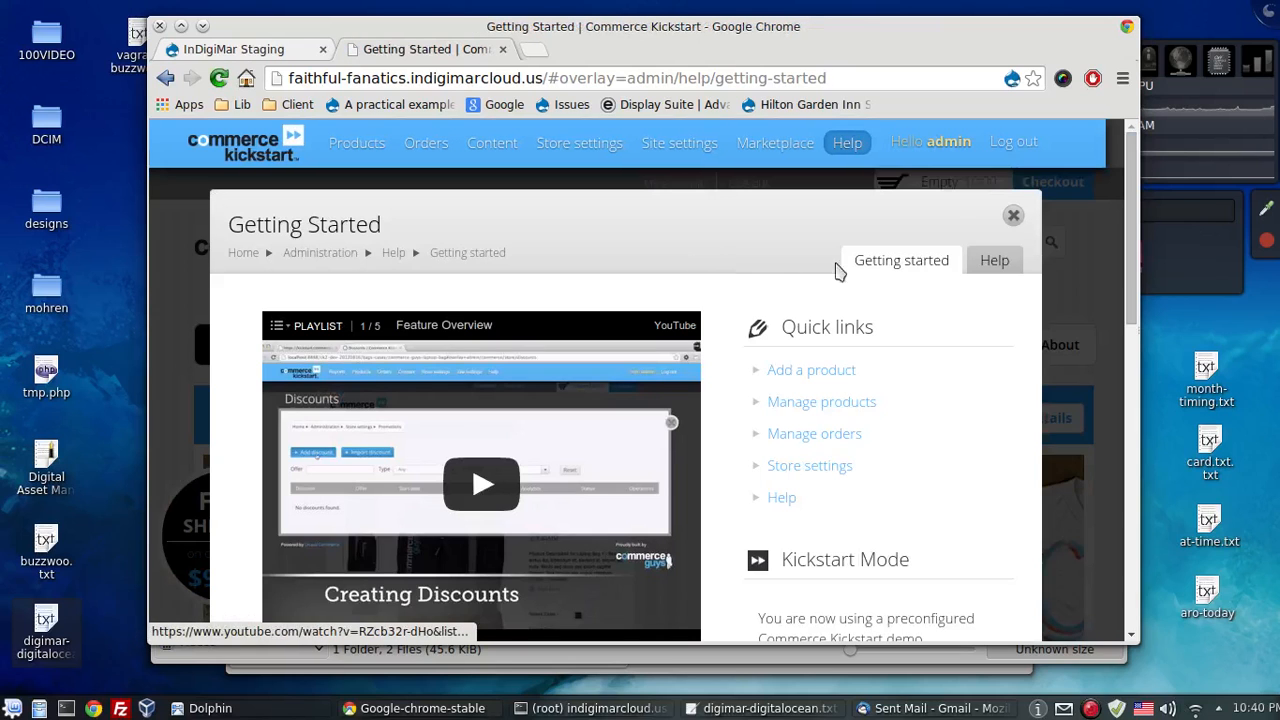
pyautogui.click(1011, 217)
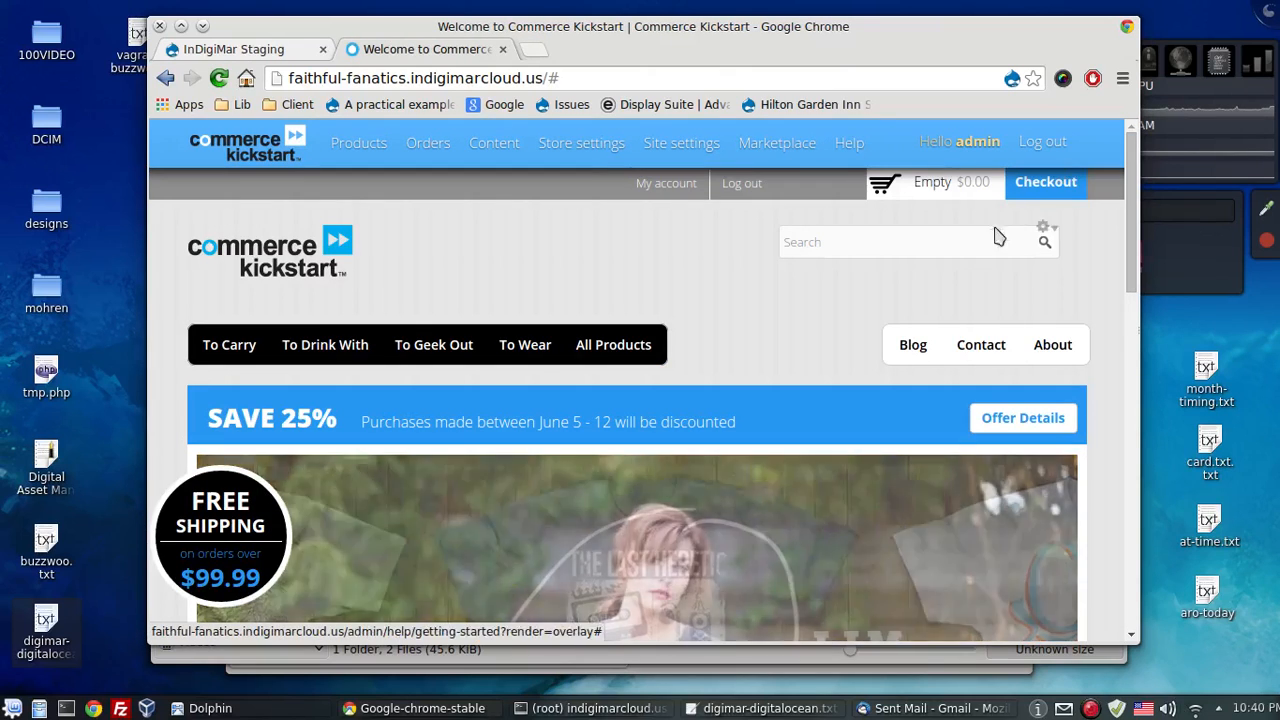
pyautogui.scroll(-3, 958, 268)
pyautogui.scroll(-10, 958, 268)
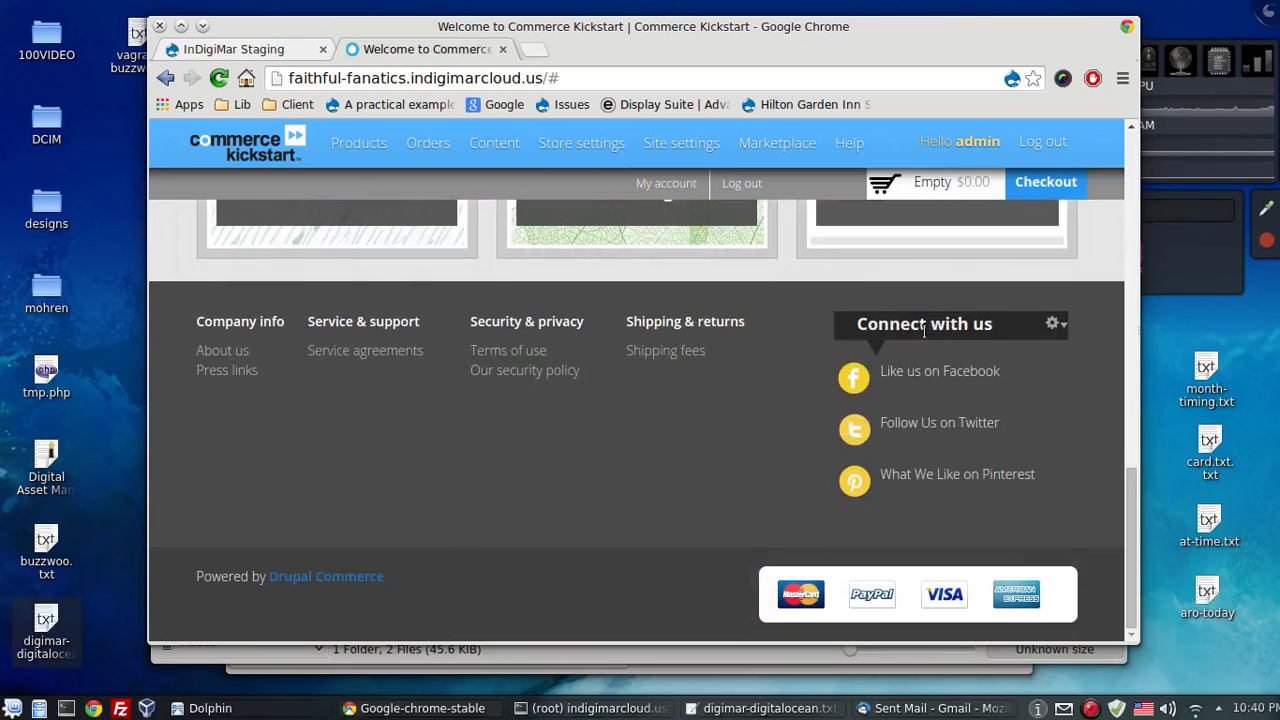
pyautogui.scroll(12, 855, 420)
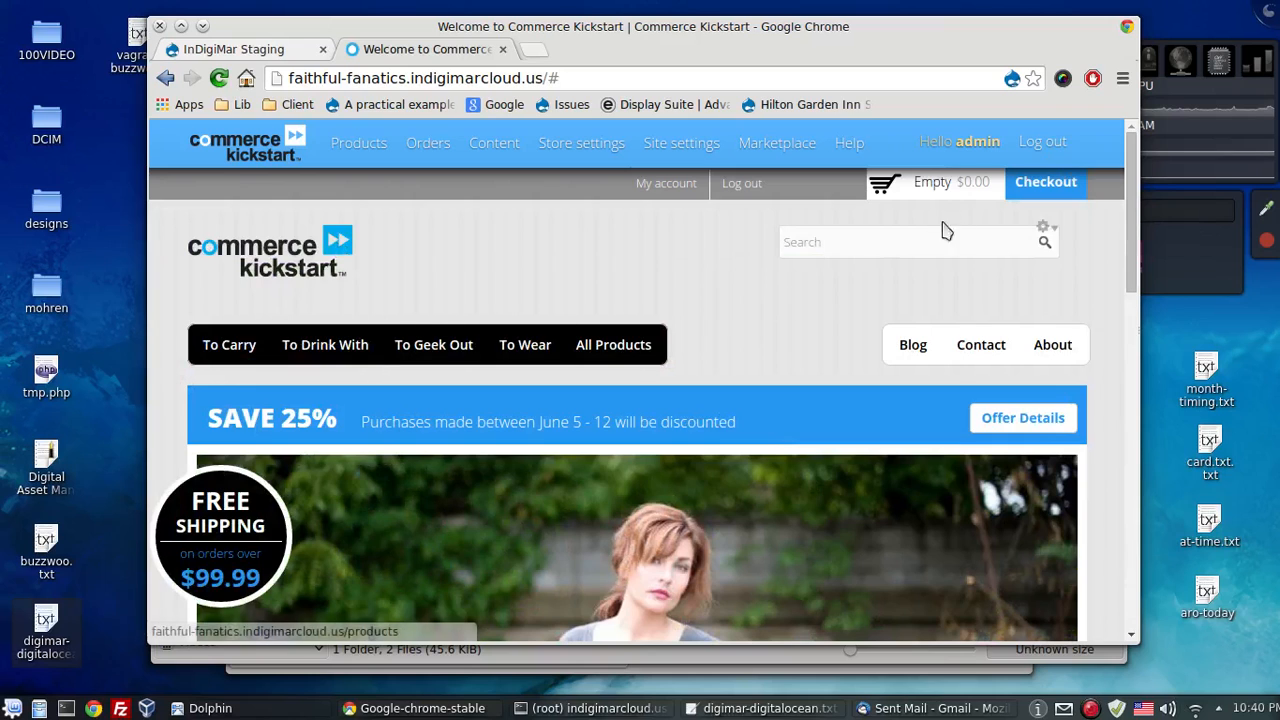
pyautogui.moveTo(495, 148)
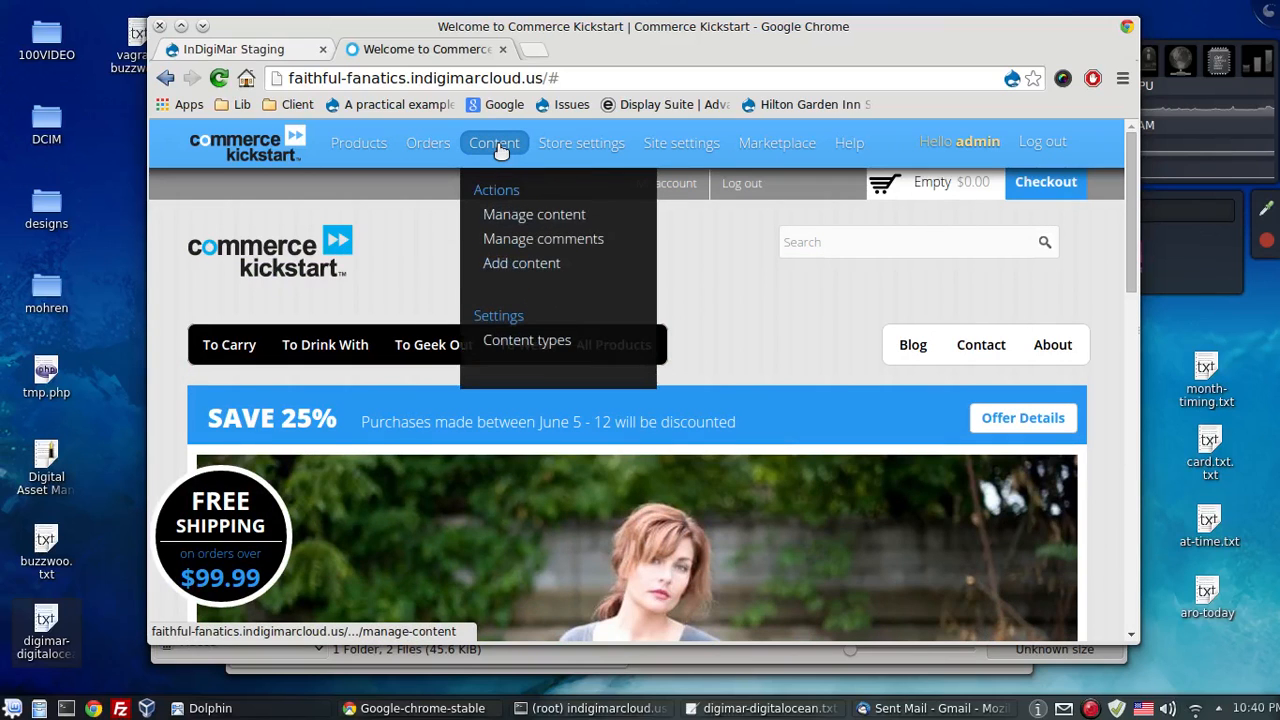